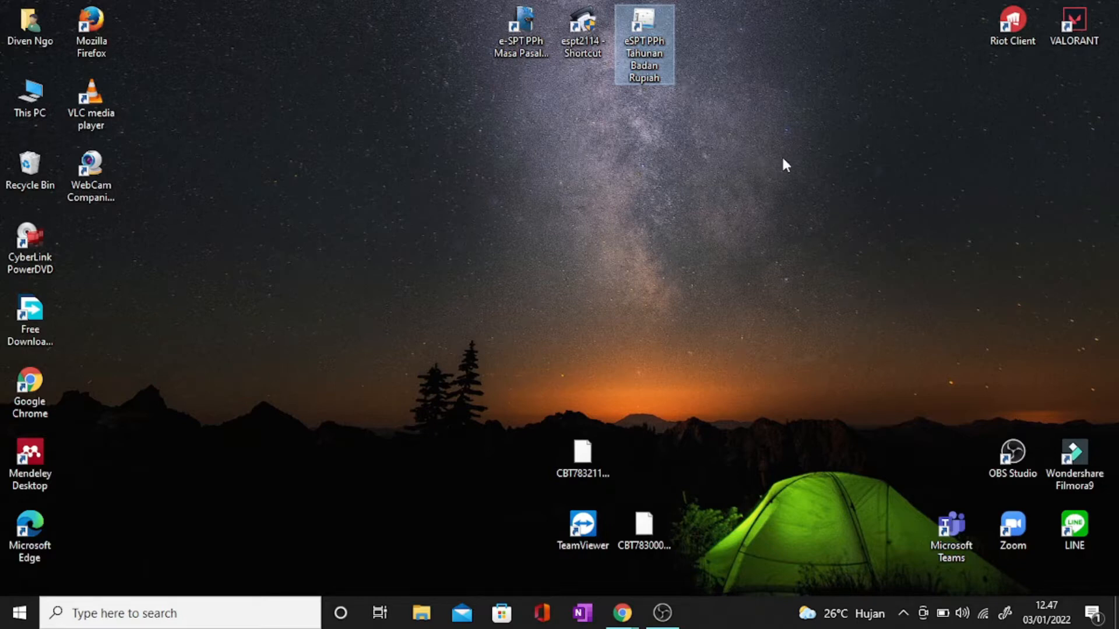
Step: Launch the eSPT PPh Tahunan Badan Rupiah 2010 application from its desktop shortcut
{"action": "double_click", "coordinate": [646, 29]}
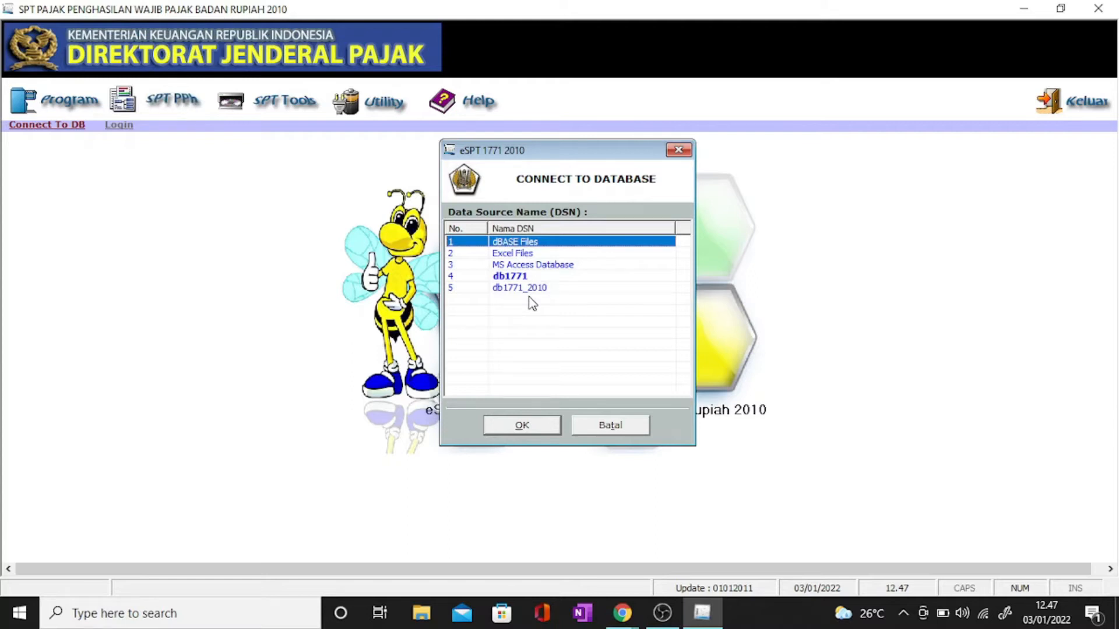
Step: Connect to the db1771_2010 database and dismiss the all-zero NPWP warning
{"action": "left_click", "coordinate": [551, 292]}
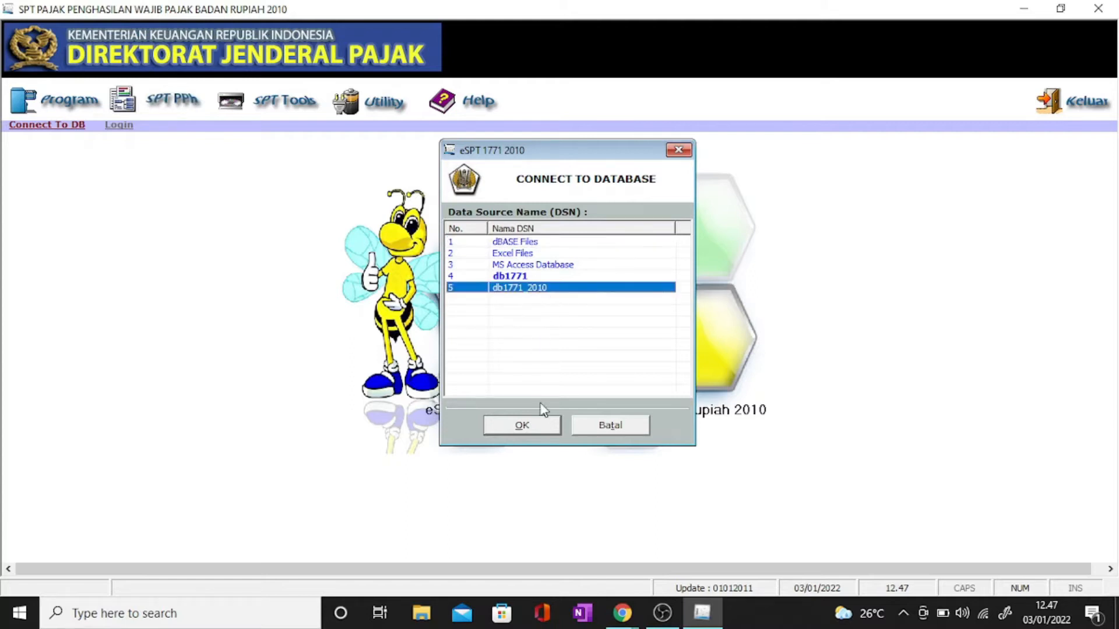
{"action": "left_click", "coordinate": [534, 424]}
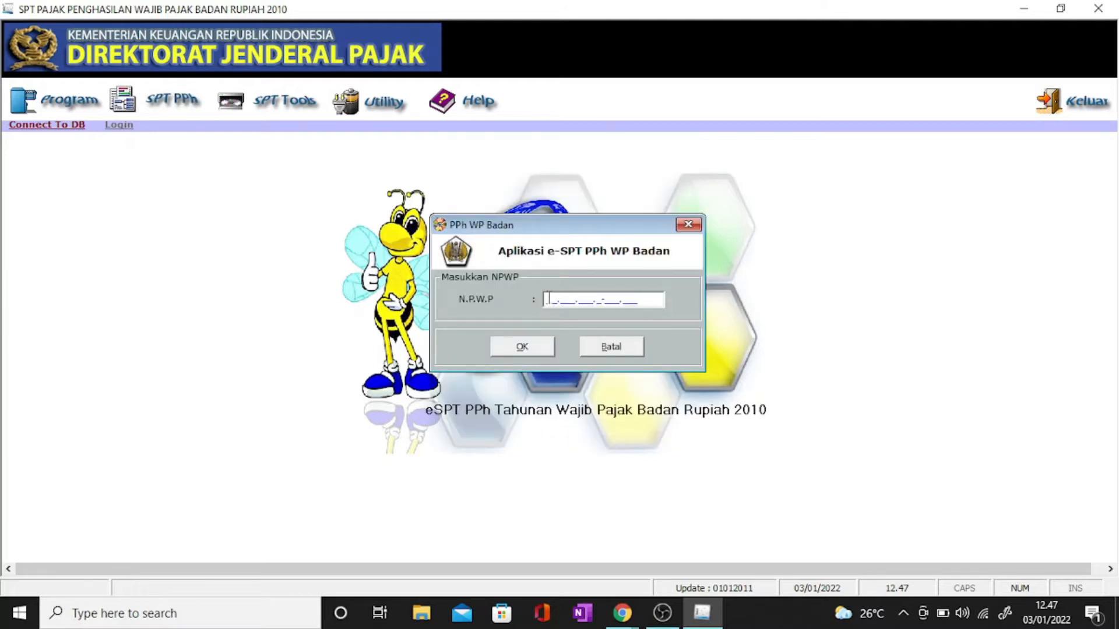
{"action": "type", "text": "00.000.000.0-000.000"}
{"action": "left_click", "coordinate": [550, 346]}
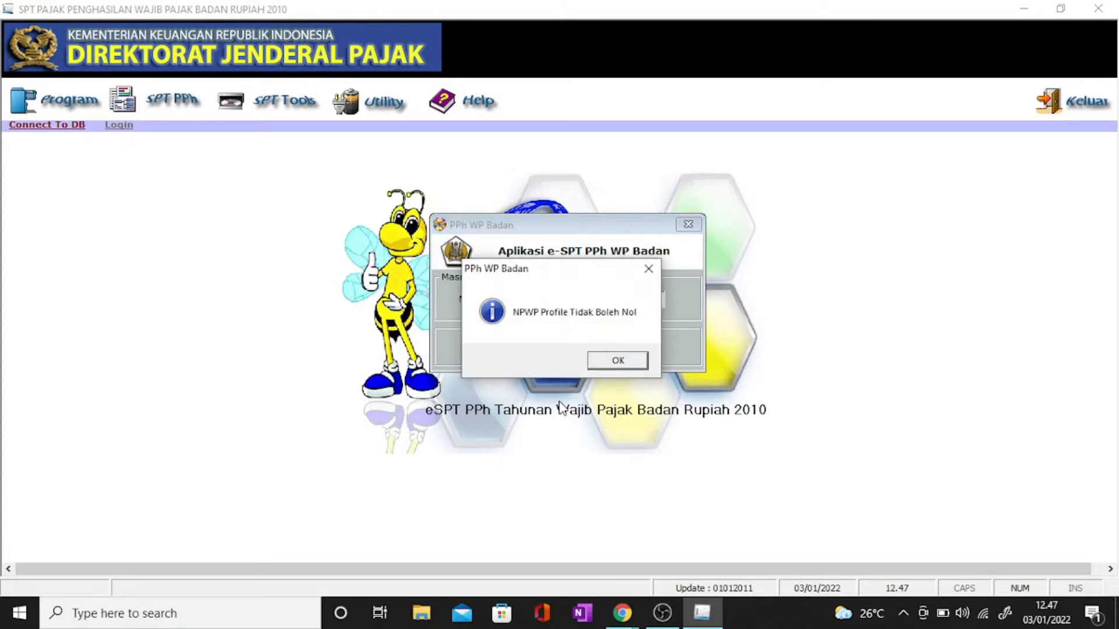
{"action": "left_click", "coordinate": [597, 356]}
Step: Replace the zero NPWP with the company's valid tax number and confirm it
{"action": "left_click_drag", "start_coordinate": [644, 300], "coordinate": [543, 295]}
{"action": "key", "text": "Delete"}
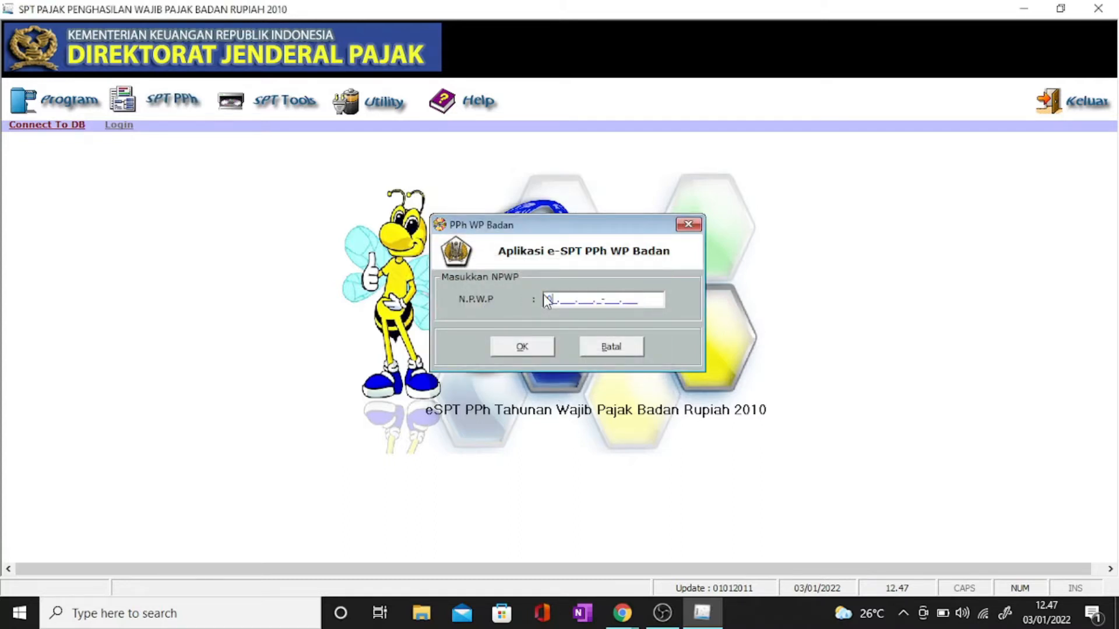
{"action": "type", "text": "01.000.000.2"}
{"action": "key", "text": "BackSpace"}
{"action": "type", "text": "88"}
{"action": "key", "text": "BackSpace"}
{"action": "type", "text": "1230000"}
{"action": "left_click", "coordinate": [523, 346]}
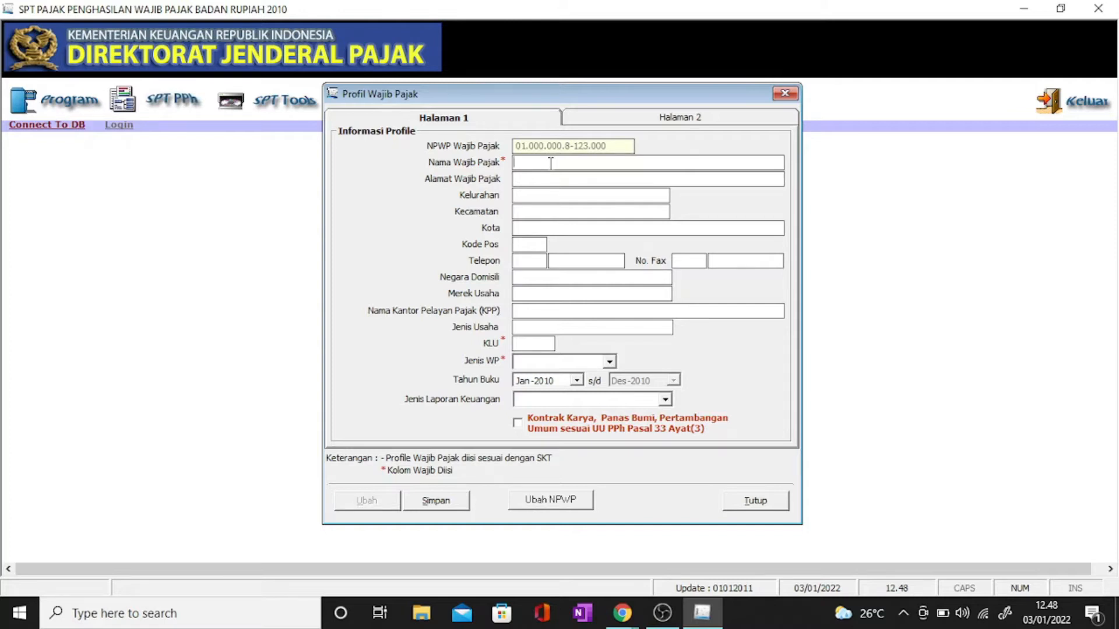
Step: Enter taxpayer name CV. mentari, the street address and the Kelurahan
{"action": "type", "text": "CV .mentari"}
{"action": "left_click", "coordinate": [557, 178]}
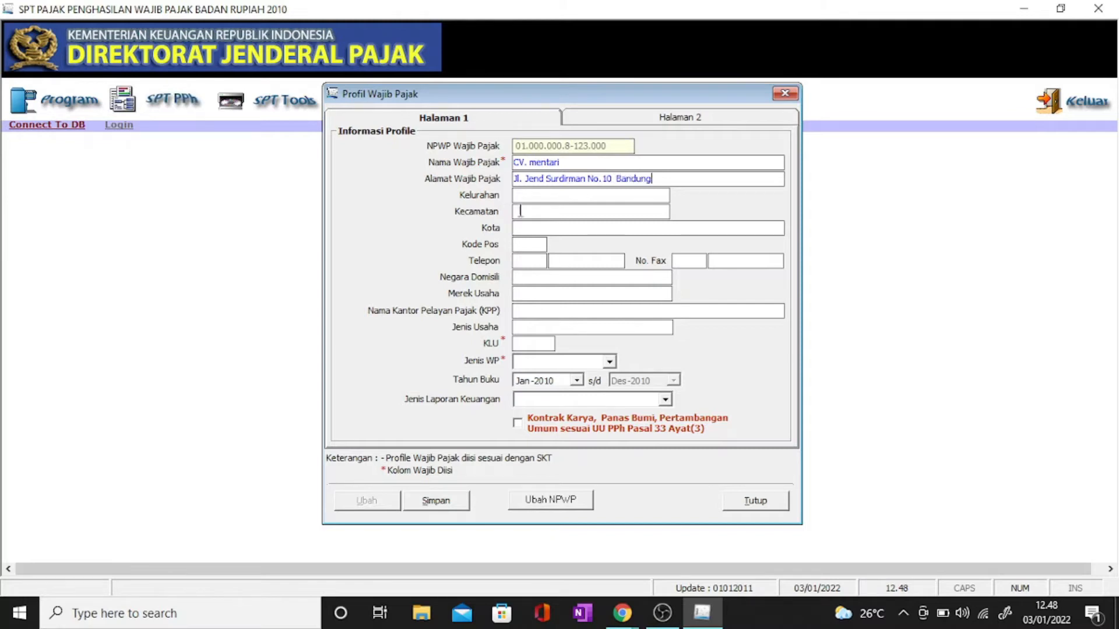
{"action": "left_click", "coordinate": [533, 198]}
{"action": "type", "text": "Pjajaran"}
{"action": "left_click", "coordinate": [516, 195]}
{"action": "type", "text": "a"}
Step: Fill in Kecamatan, city Bandung, the phone number and domicile country Indonesia
{"action": "left_click", "coordinate": [520, 216]}
{"action": "type", "text": "CicendoBadnugn"}
{"action": "key", "text": "BackSpace"}
{"action": "key", "text": "BackSpace"}
{"action": "key", "text": "BackSpace"}
{"action": "key", "text": "BackSpace"}
{"action": "key", "text": "BackSpace"}
{"action": "type", "text": "ndung"}
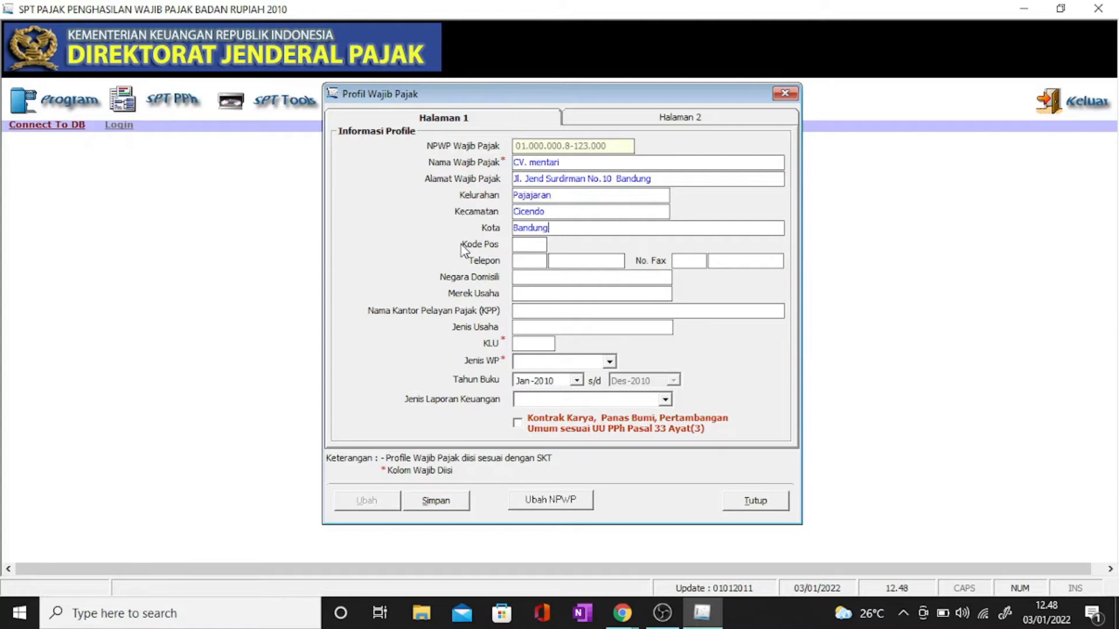
{"action": "left_click", "coordinate": [525, 261]}
{"action": "type", "text": "021"}
{"action": "left_click", "coordinate": [573, 262]}
{"action": "type", "text": "11111111"}
{"action": "left_click", "coordinate": [553, 277]}
{"action": "type", "text": "Indonesia"}
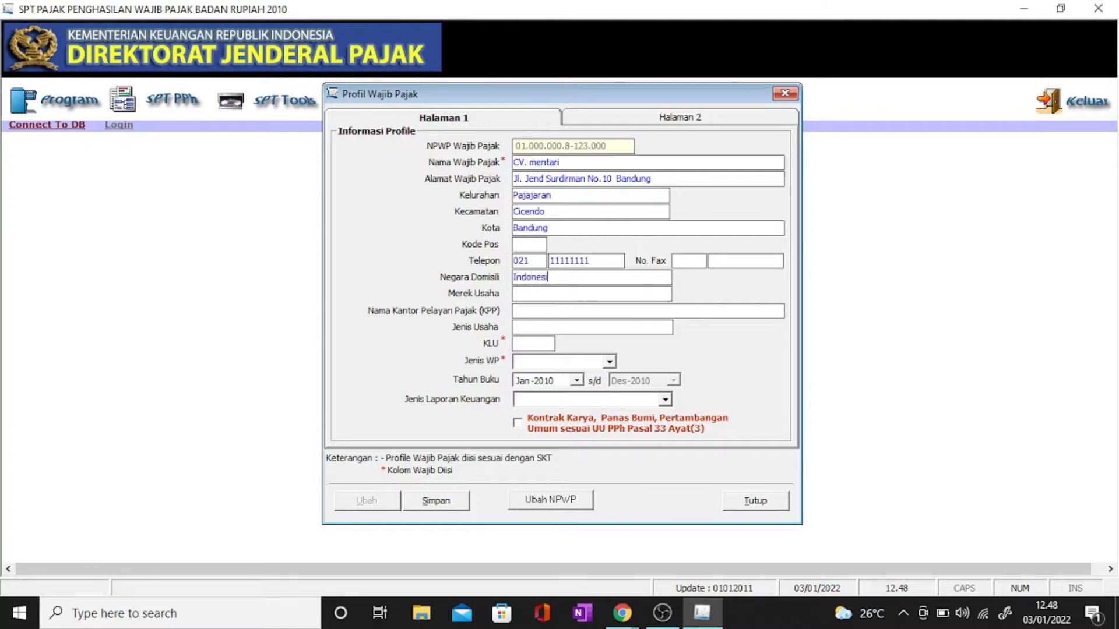
Step: Set business type Konveksi and KLU 99999
{"action": "left_click", "coordinate": [546, 295]}
{"action": "type", "text": "Ko"}
{"action": "type", "text": "ncek"}
{"action": "key", "text": "BackSpace"}
{"action": "key", "text": "BackSpace"}
{"action": "key", "text": "BackSpace"}
{"action": "type", "text": "veks"}
{"action": "left_click", "coordinate": [520, 350]}
{"action": "type", "text": "99999"}
Step: Choose taxpayer type NON BUT and report type Perusahaan Dagang, then go to Halaman 2
{"action": "left_click", "coordinate": [609, 362]}
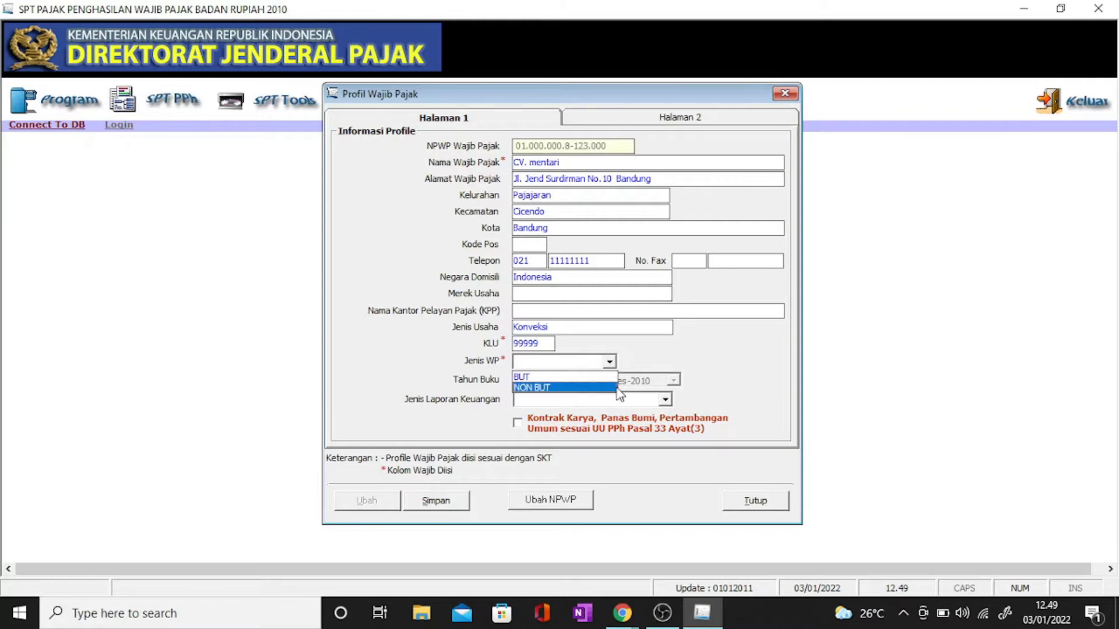
{"action": "left_click", "coordinate": [581, 391]}
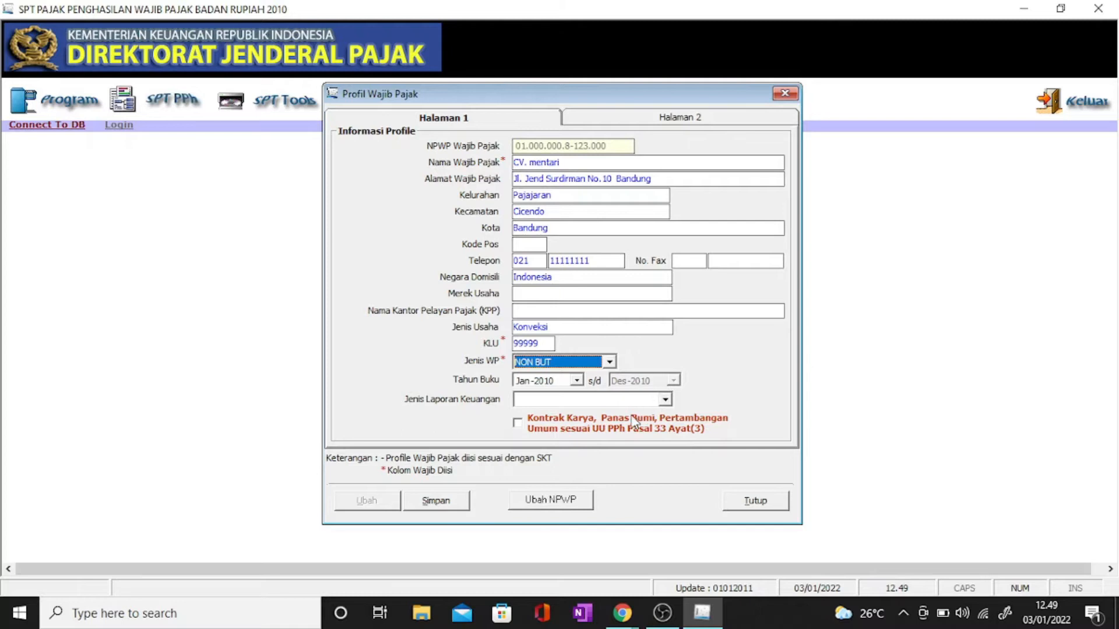
{"action": "left_click", "coordinate": [663, 399]}
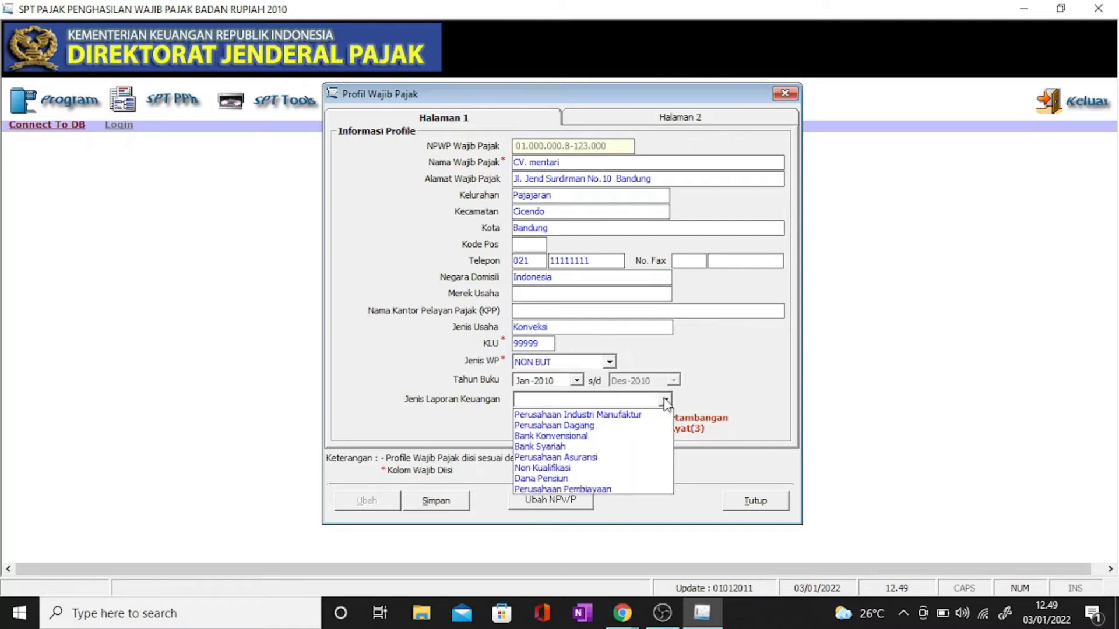
{"action": "left_click", "coordinate": [590, 427]}
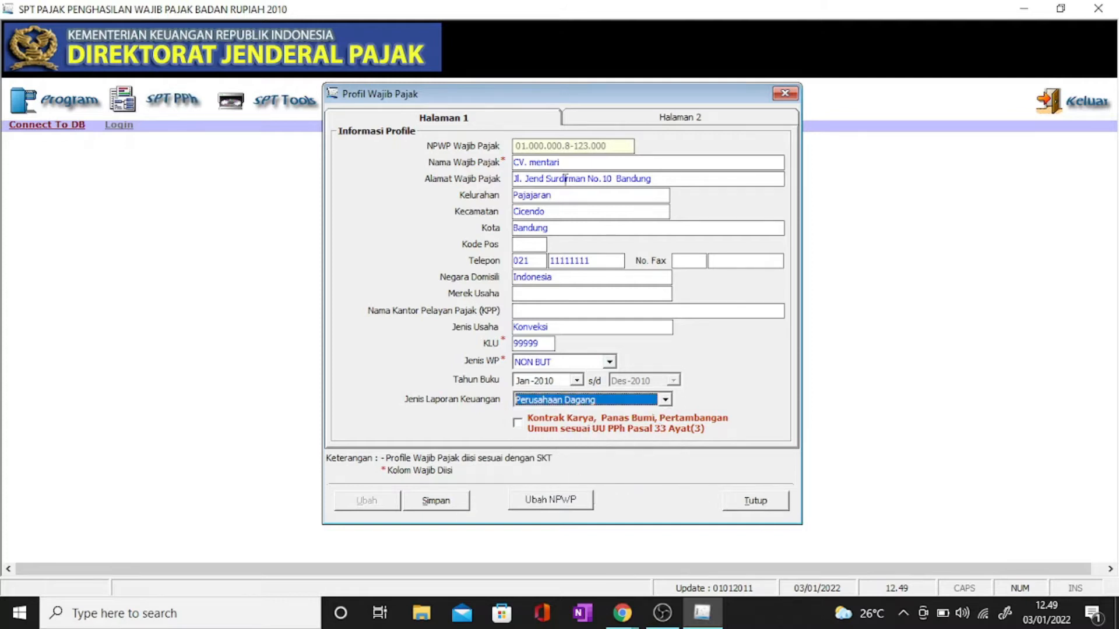
{"action": "left_click", "coordinate": [638, 119]}
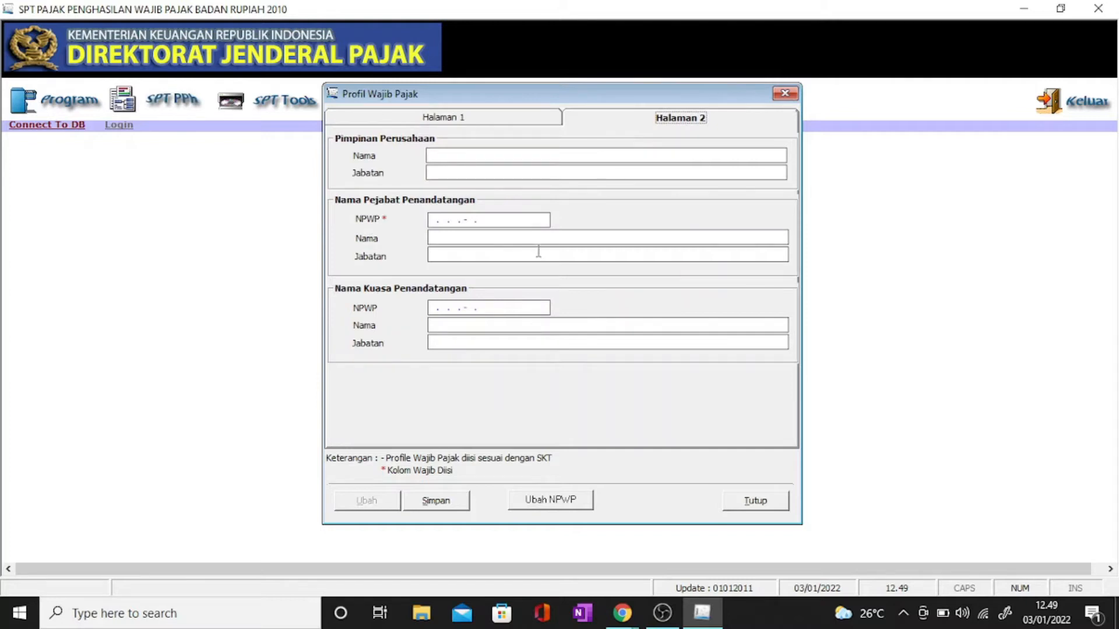
Step: Enter the director's name and position, plus the signing official's NPWP, name and position Direktur
{"action": "left_click", "coordinate": [498, 154]}
{"action": "type", "text": "Diven"}
{"action": "left_click", "coordinate": [440, 171]}
{"action": "type", "text": "Direktur"}
{"action": "left_click", "coordinate": [436, 221]}
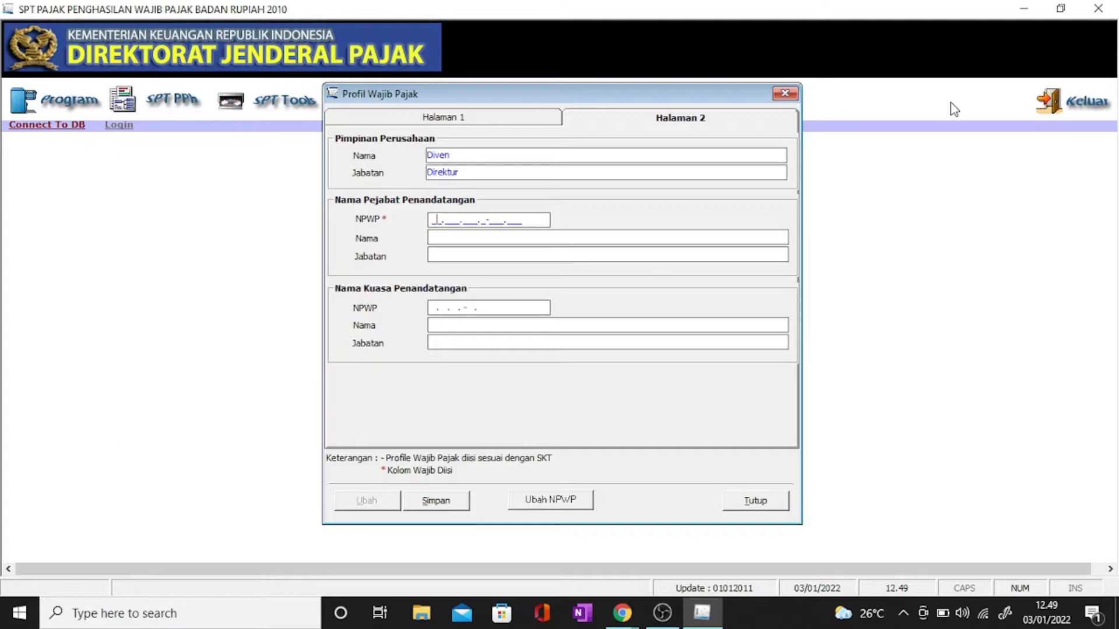
{"action": "type", "text": "01.000.000.8-123.000"}
{"action": "left_click", "coordinate": [586, 239]}
{"action": "type", "text": "Diven"}
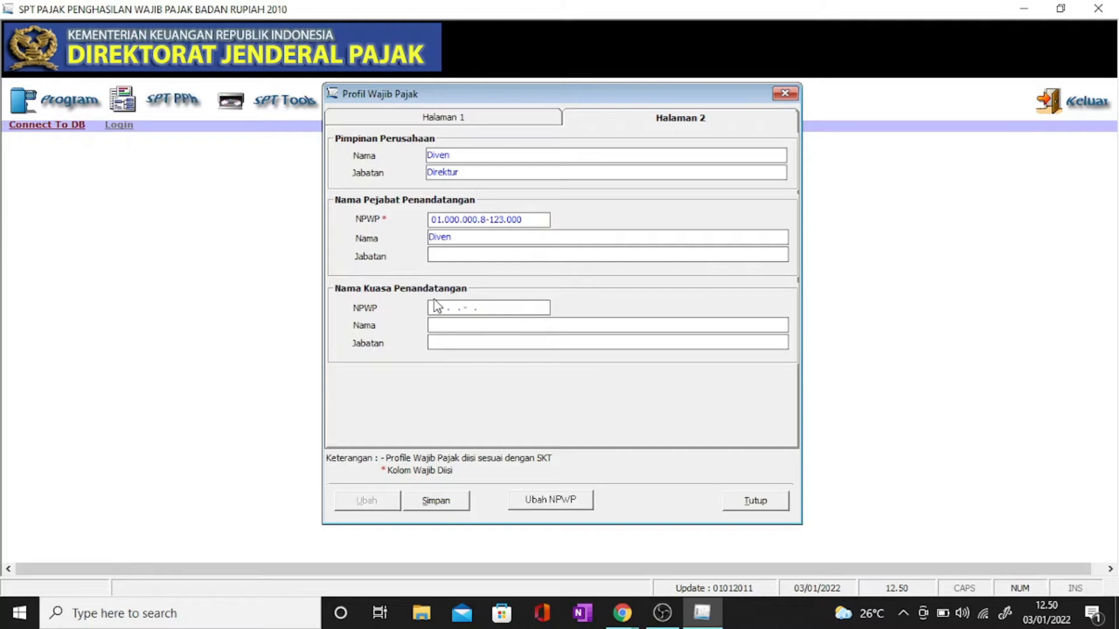
{"action": "left_click", "coordinate": [458, 255]}
{"action": "type", "text": "Direktur"}
Step: Save the taxpayer profile and acknowledge the confirmation
{"action": "left_click", "coordinate": [435, 500]}
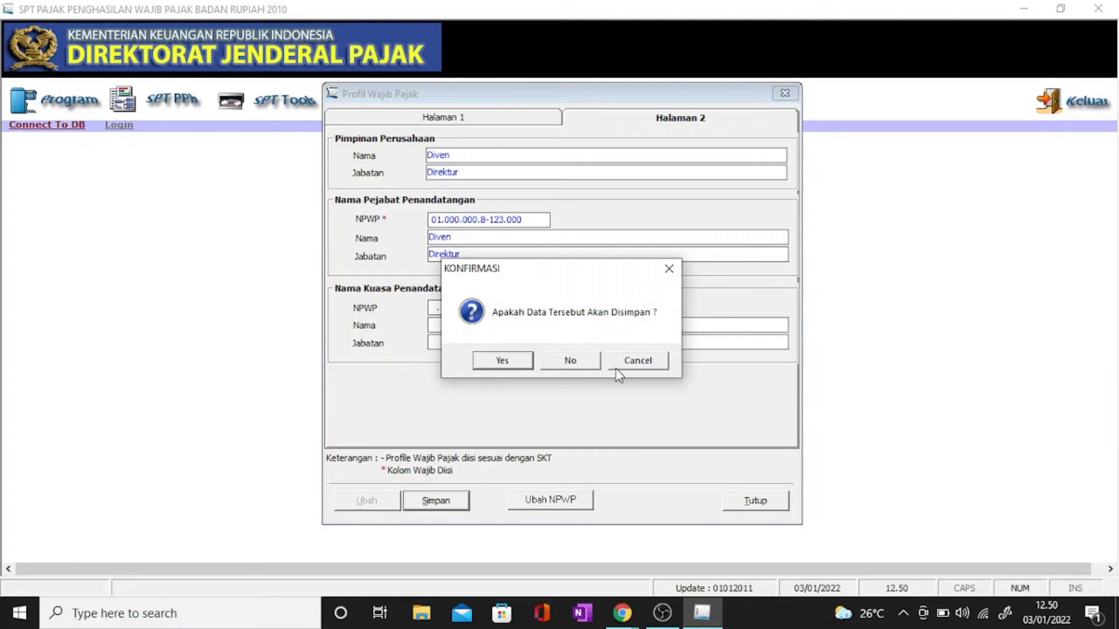
{"action": "left_click", "coordinate": [505, 360]}
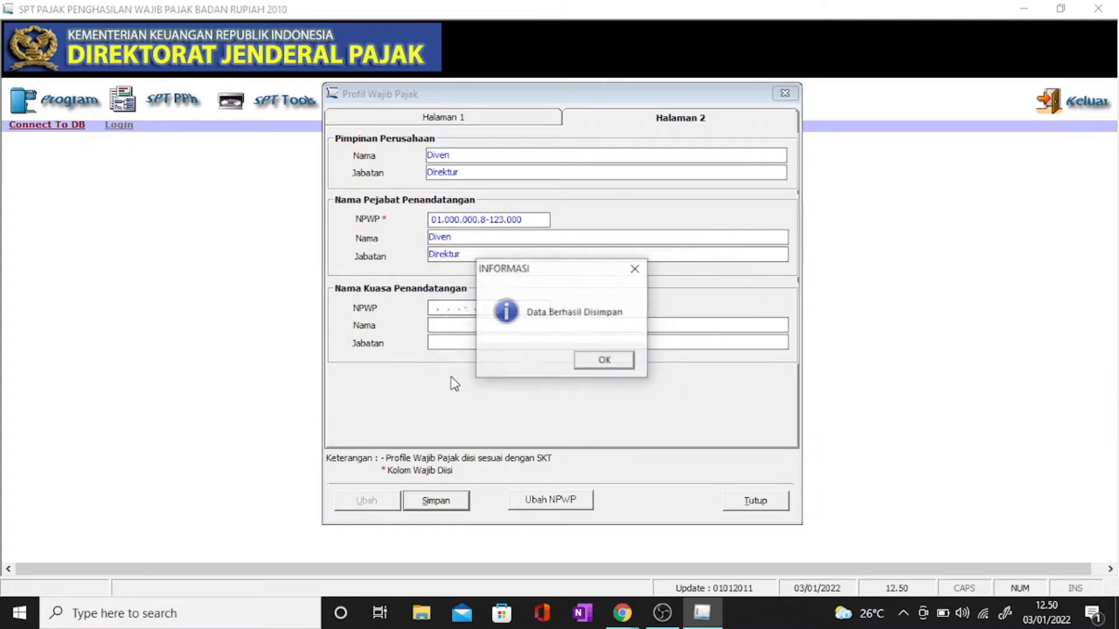
{"action": "left_click", "coordinate": [600, 364]}
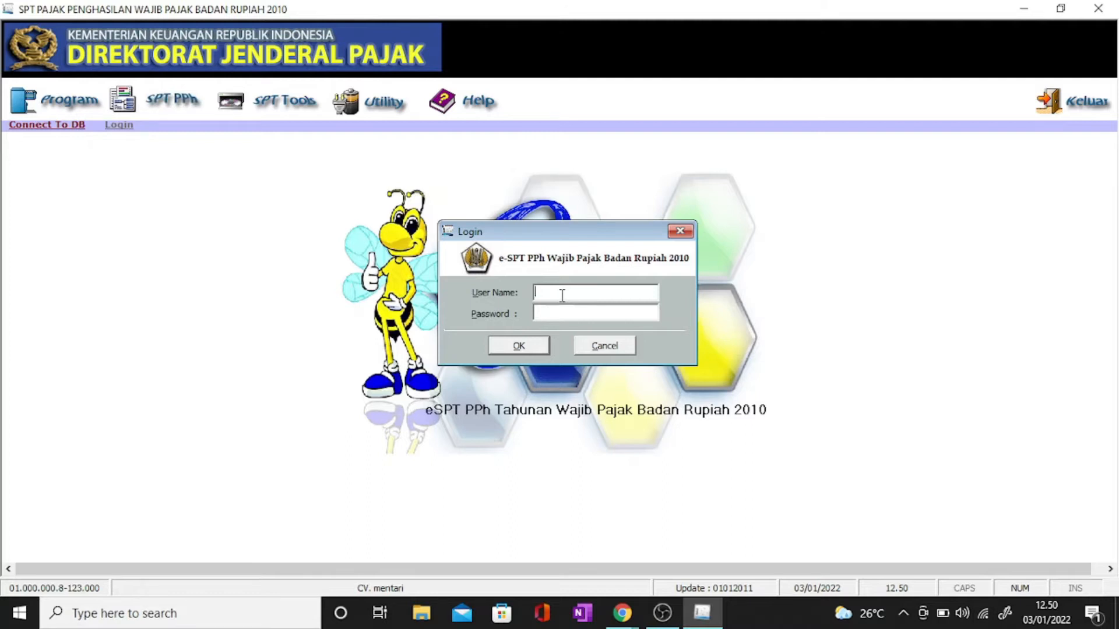
Step: Log in as Administrator with the account password
{"action": "type", "text": "Administrator"}
{"action": "left_click", "coordinate": [543, 309]}
{"action": "type", "text": "123"}
{"action": "key", "text": "Return"}
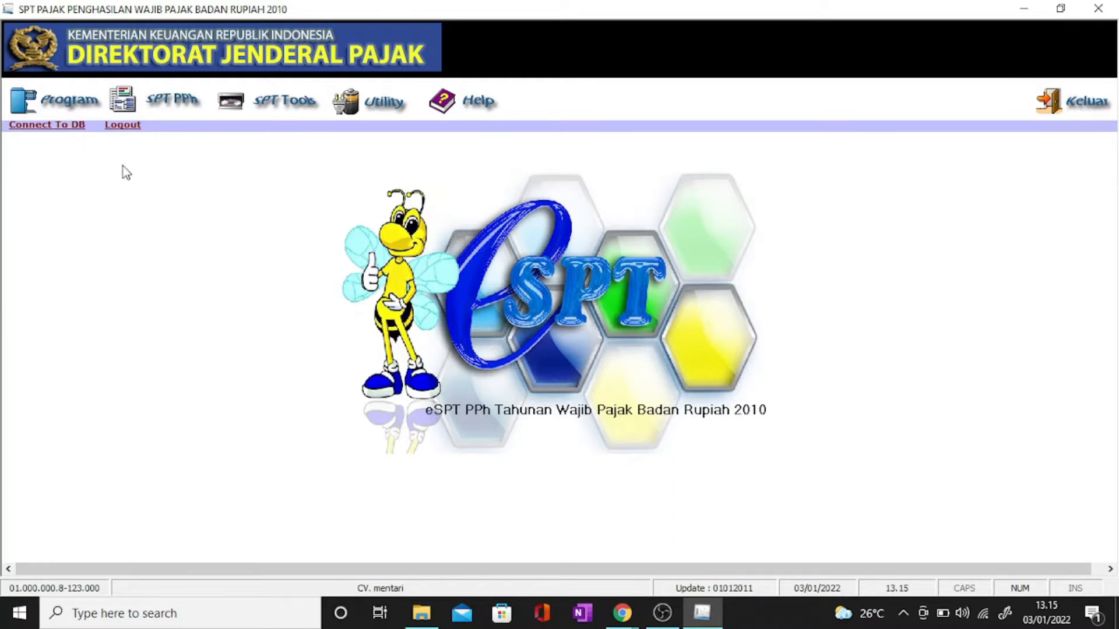
Step: Create a new SPT for tax year 2010, correction 0, via Buat SPT Baru
{"action": "left_click", "coordinate": [59, 109]}
{"action": "left_click", "coordinate": [118, 132]}
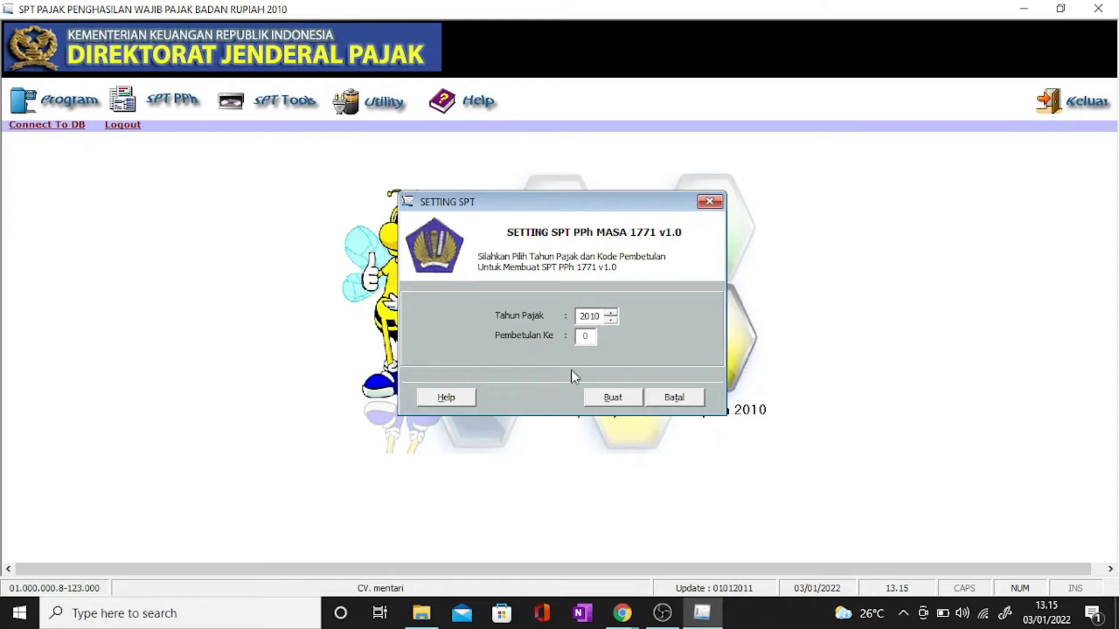
{"action": "left_click", "coordinate": [612, 399]}
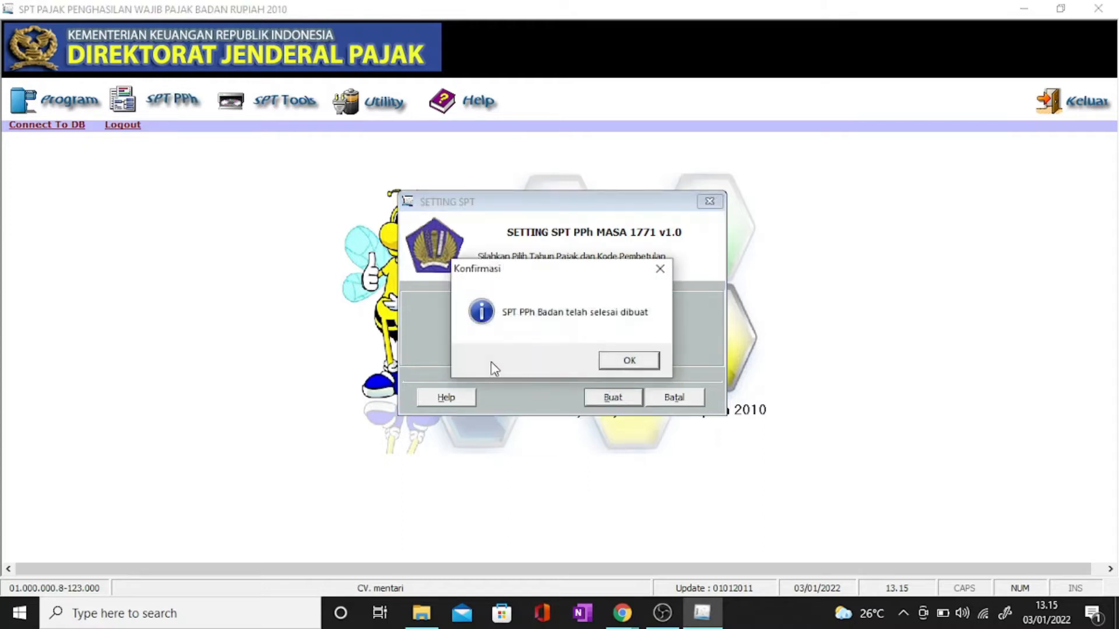
{"action": "left_click", "coordinate": [632, 366]}
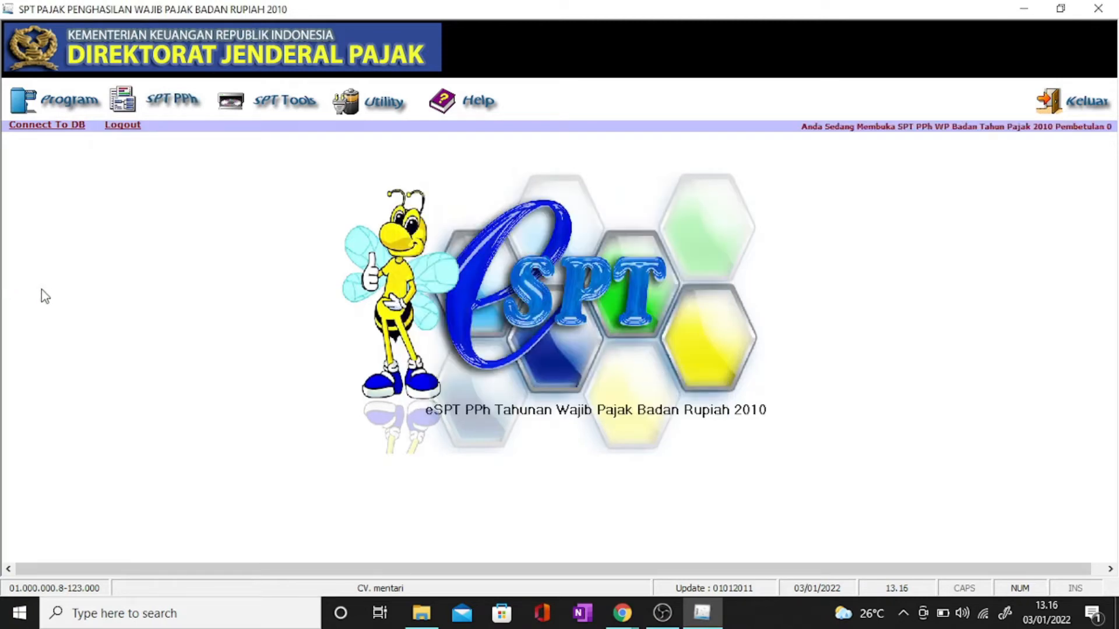
Step: Open Formulir 1771-VI on affiliate capital participation from the SPT PPh forms list
{"action": "left_click", "coordinate": [152, 114]}
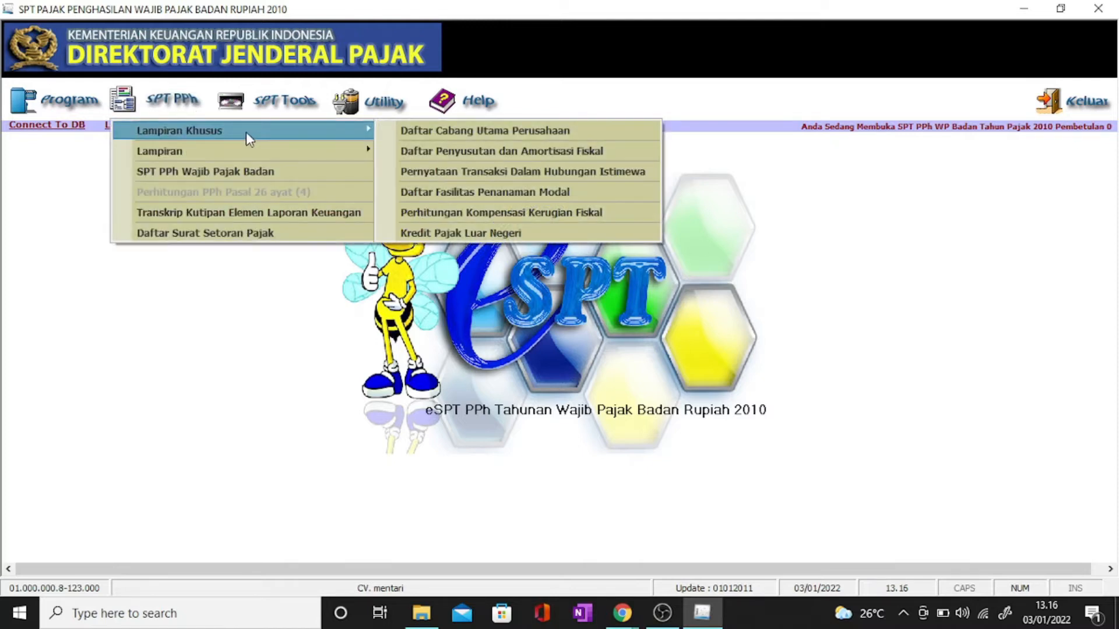
{"action": "mouse_move", "coordinate": [257, 146]}
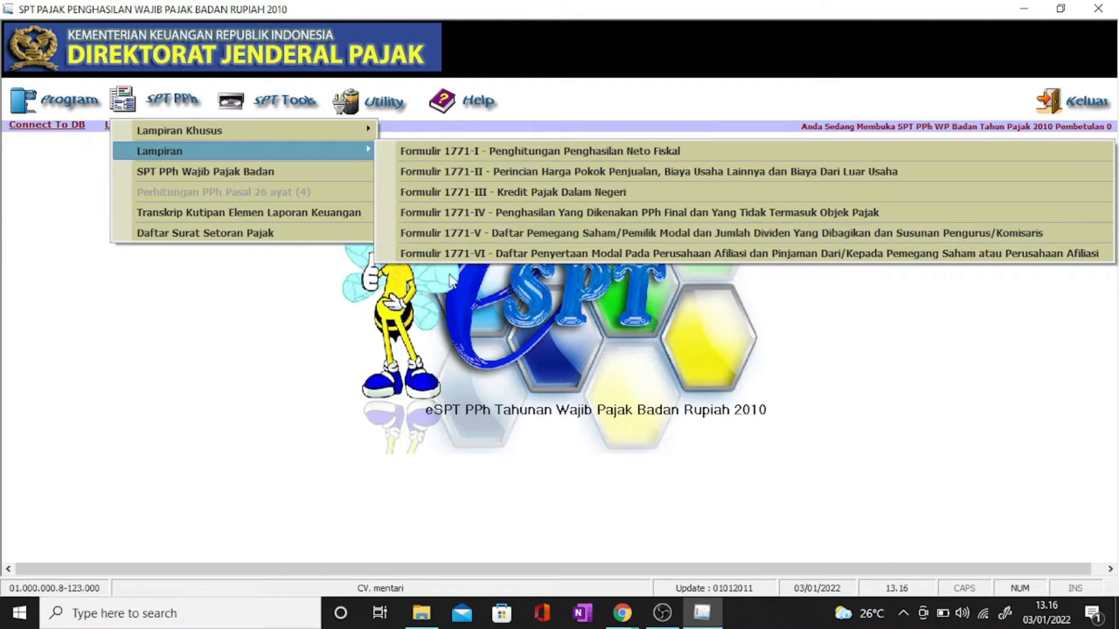
{"action": "left_click", "coordinate": [365, 315]}
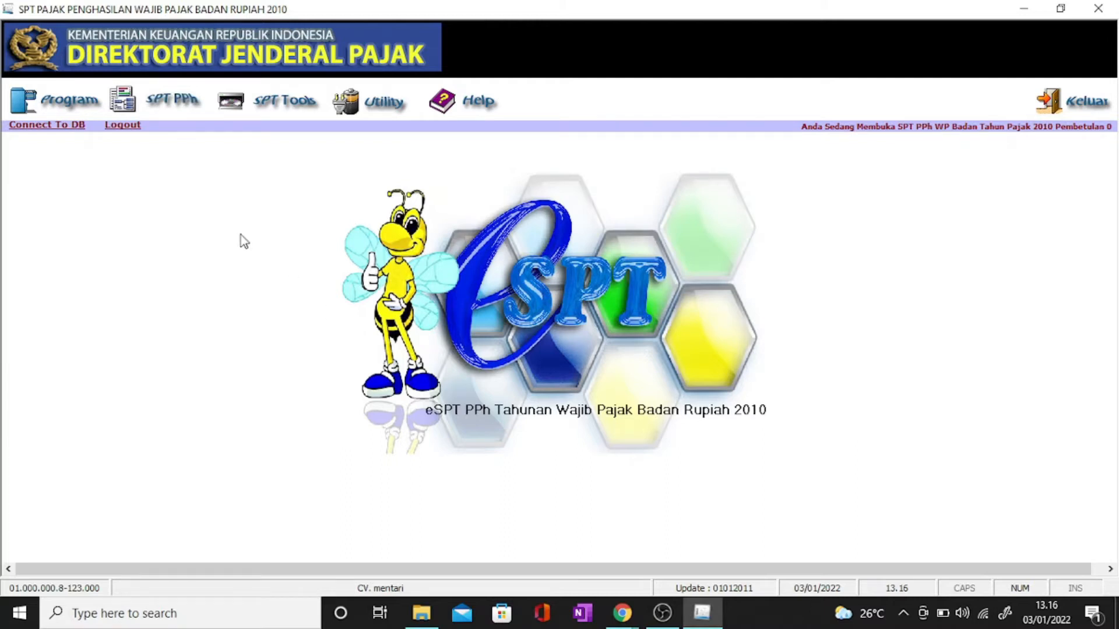
{"action": "left_click", "coordinate": [166, 114]}
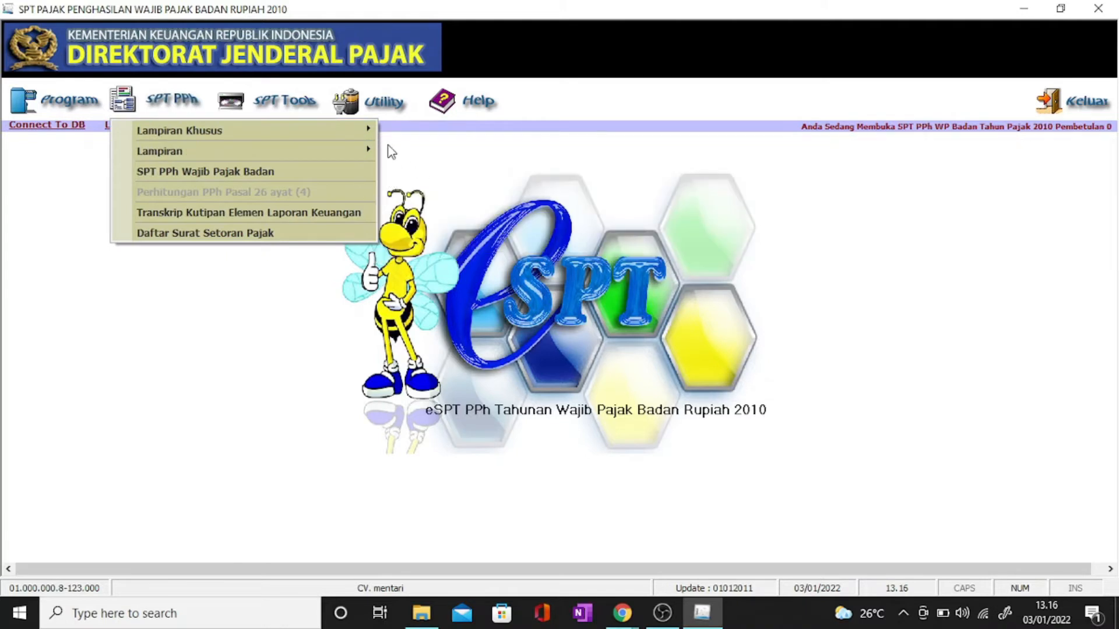
{"action": "mouse_move", "coordinate": [367, 151]}
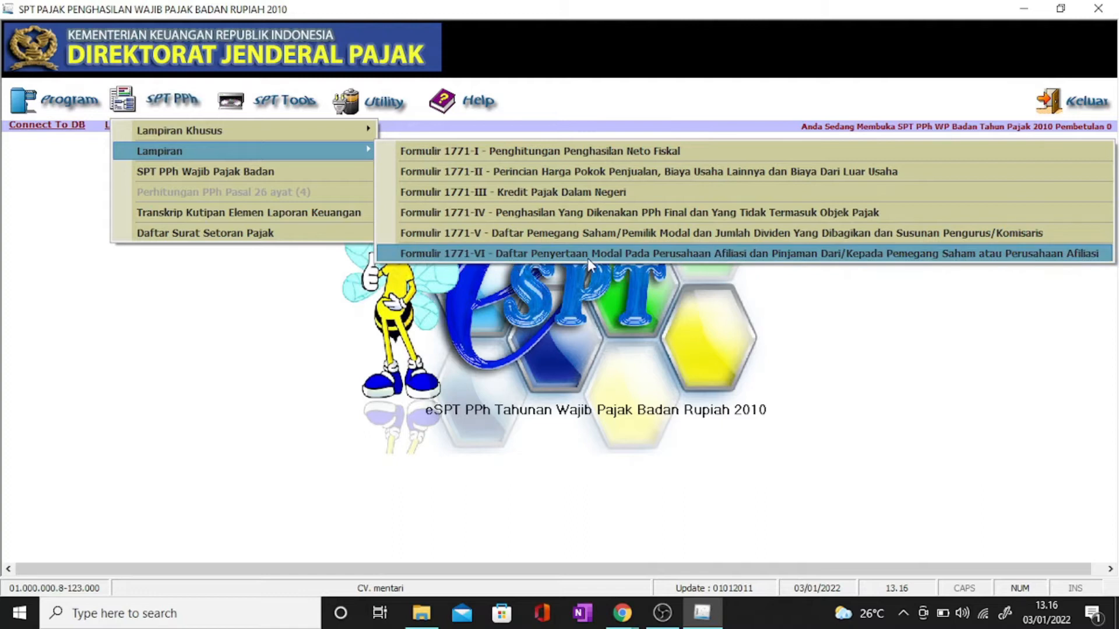
{"action": "left_click", "coordinate": [615, 257]}
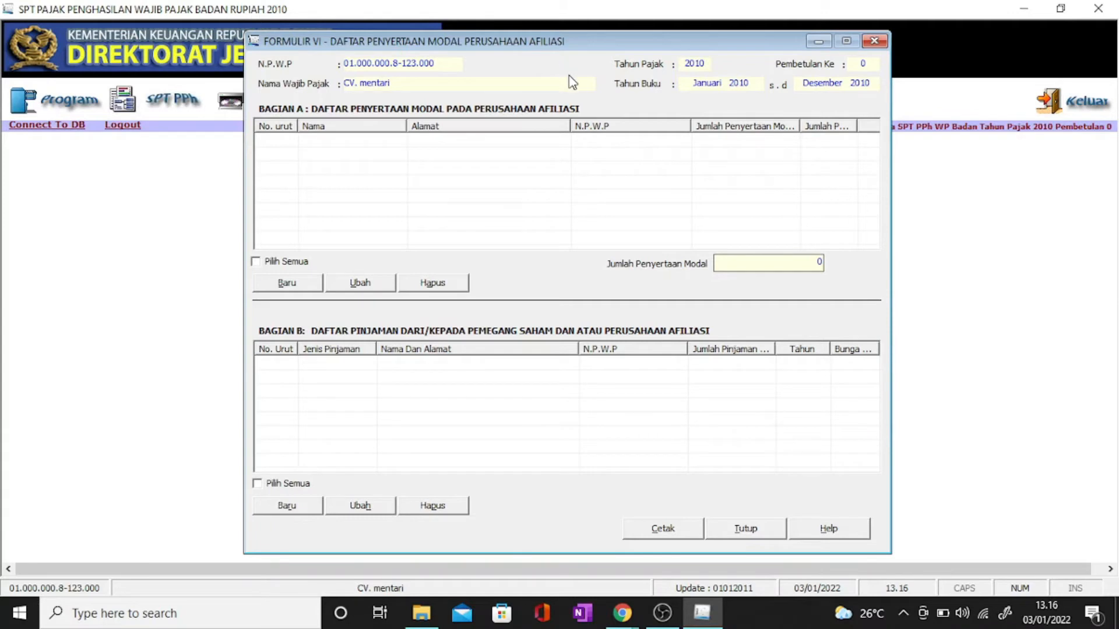
Step: Close Formulir VI and show the Lampiran attachment forms list
{"action": "left_click", "coordinate": [874, 40]}
{"action": "left_click", "coordinate": [185, 100]}
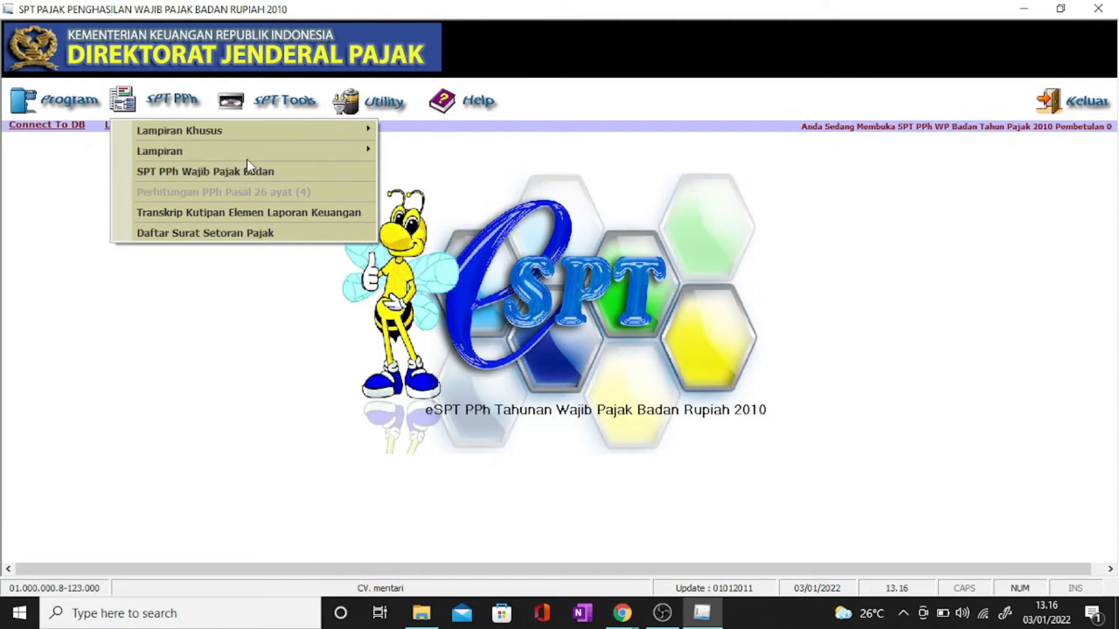
{"action": "left_click", "coordinate": [244, 151]}
Step: Open Formulir 1771-V and start a new shareholder with paid-up capital and NPWP
{"action": "left_click", "coordinate": [500, 236]}
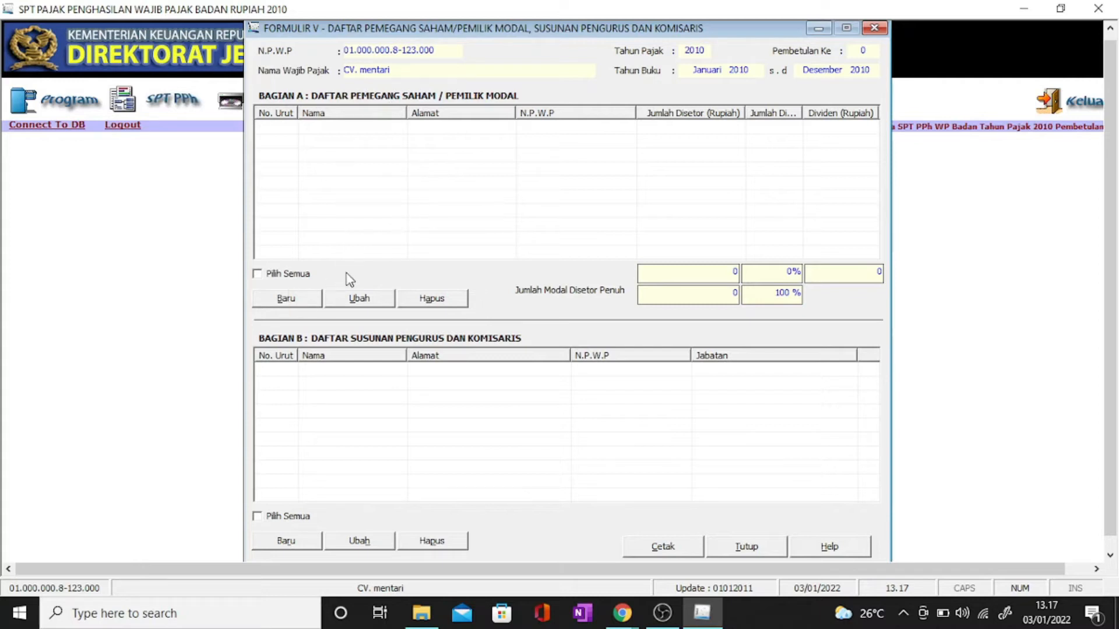
{"action": "left_click", "coordinate": [286, 298]}
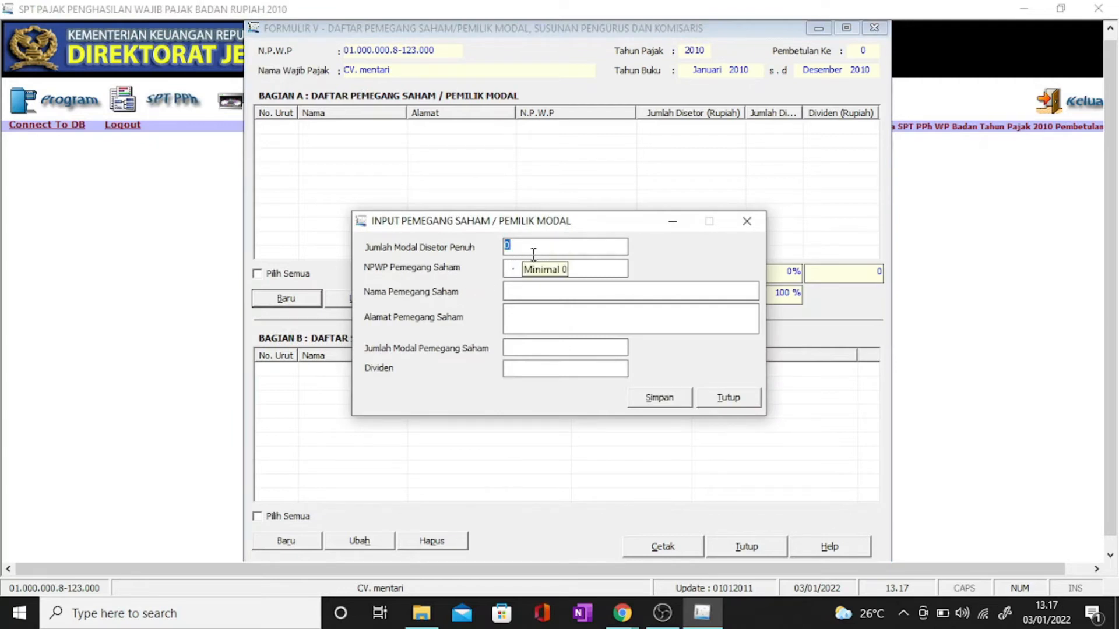
{"action": "left_click", "coordinate": [531, 252]}
{"action": "type", "text": "1"}
{"action": "left_click", "coordinate": [512, 268]}
{"action": "type", "text": "01.000.000.8-123.000"}
Step: Add the shareholder's name, address BANDUNG and capital 100000000, then save the entry
{"action": "left_click", "coordinate": [551, 286]}
{"action": "type", "text": "DIVEN"}
{"action": "key", "text": "BackSpace"}
{"action": "key", "text": "BackSpace"}
{"action": "key", "text": "BackSpace"}
{"action": "type", "text": "VEN"}
{"action": "left_click", "coordinate": [554, 315]}
{"action": "type", "text": "BANDUNG"}
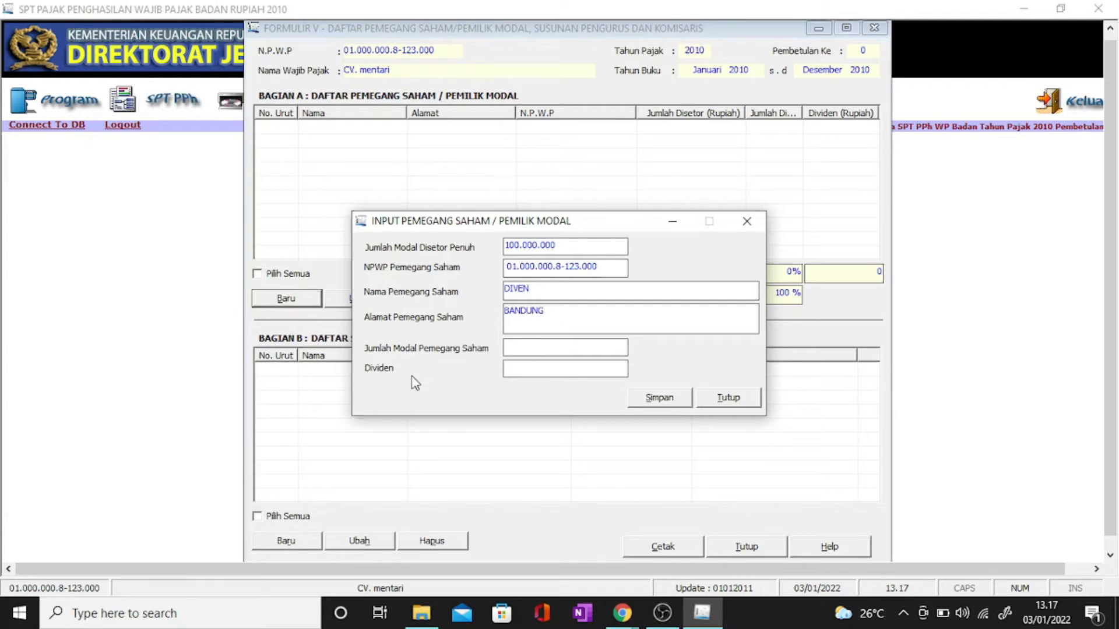
{"action": "left_click", "coordinate": [547, 351]}
{"action": "type", "text": "100000000"}
{"action": "left_click", "coordinate": [619, 367]}
{"action": "left_click", "coordinate": [658, 399]}
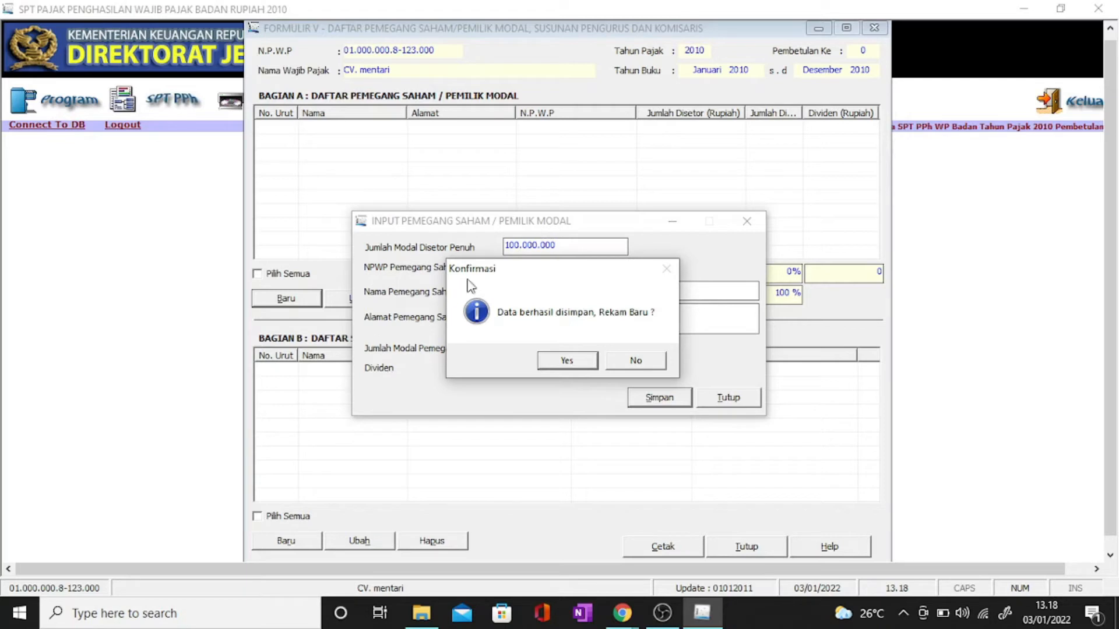
{"action": "left_click", "coordinate": [632, 360]}
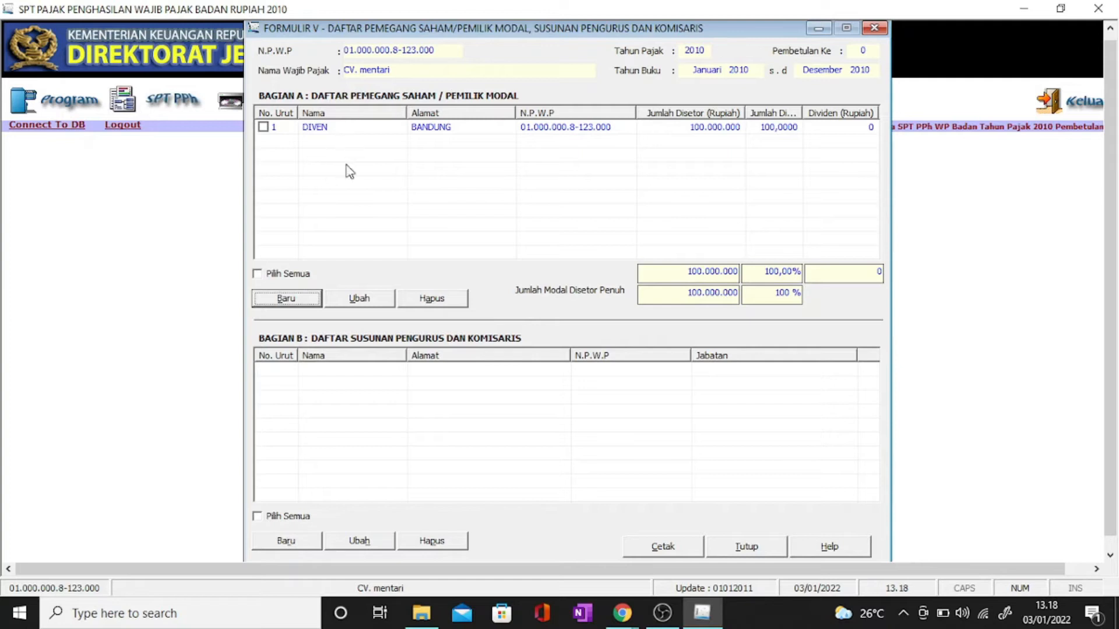
Step: Add a management member with NPWP, name and Bandung address as Direktur, save, and close Formulir V
{"action": "left_click", "coordinate": [295, 547]}
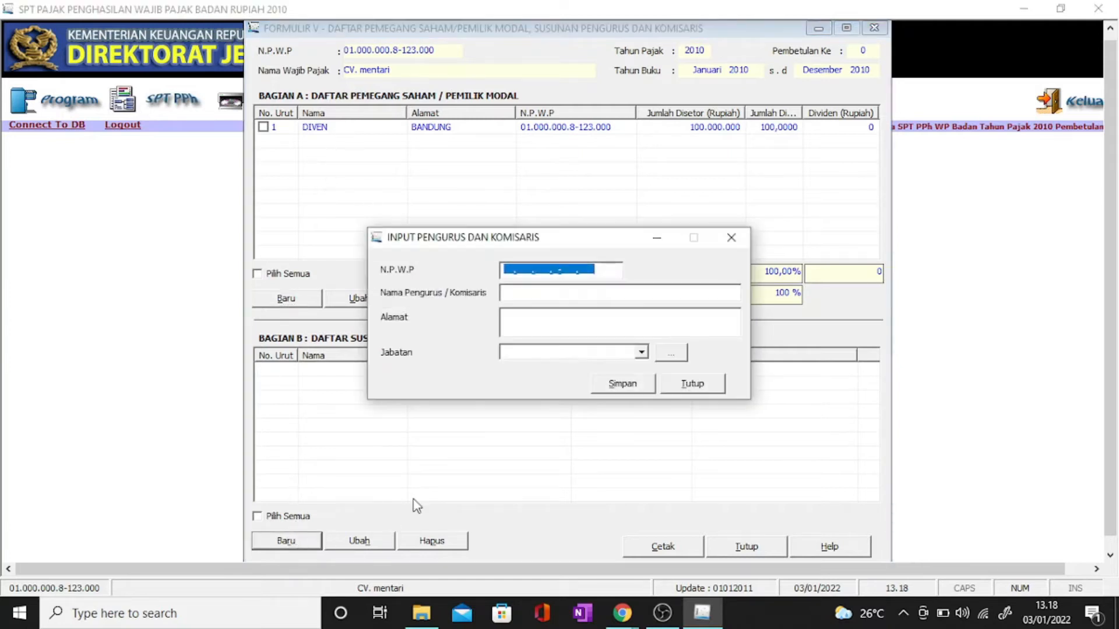
{"action": "type", "text": "0"}
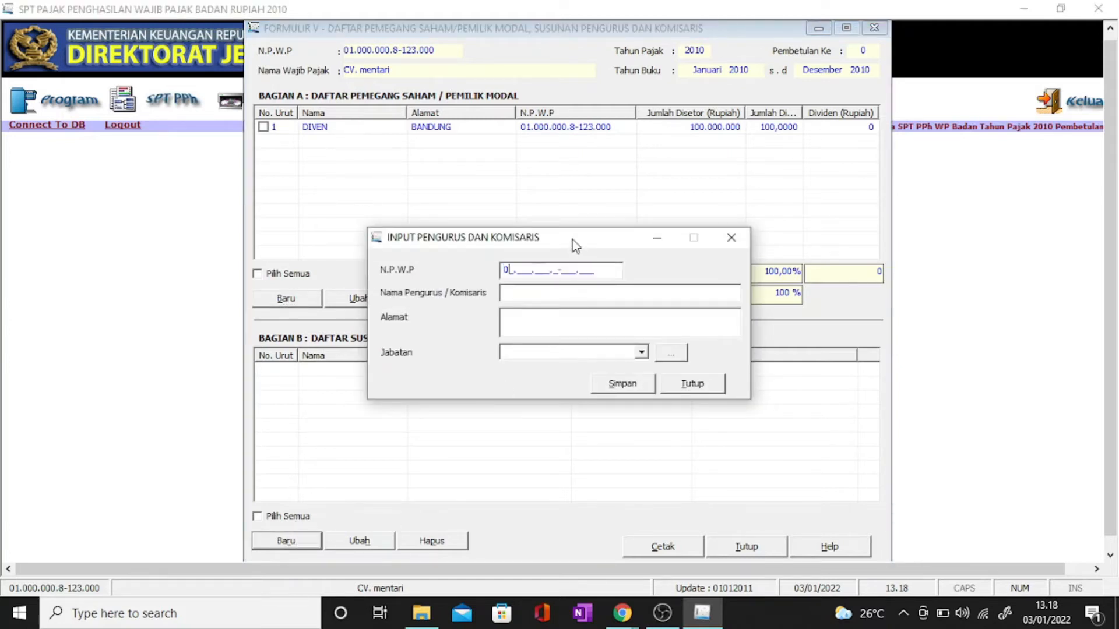
{"action": "type", "text": "1.000.000.8-123.000"}
{"action": "left_click", "coordinate": [557, 294]}
{"action": "type", "text": "DIVEN"}
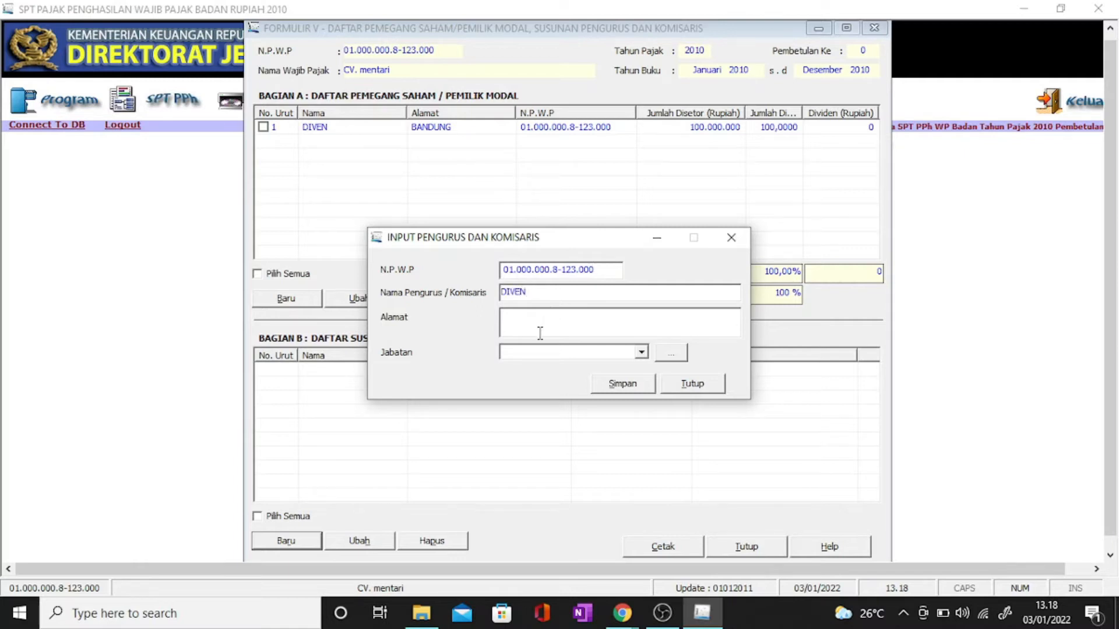
{"action": "type", "text": "BANDUNG"}
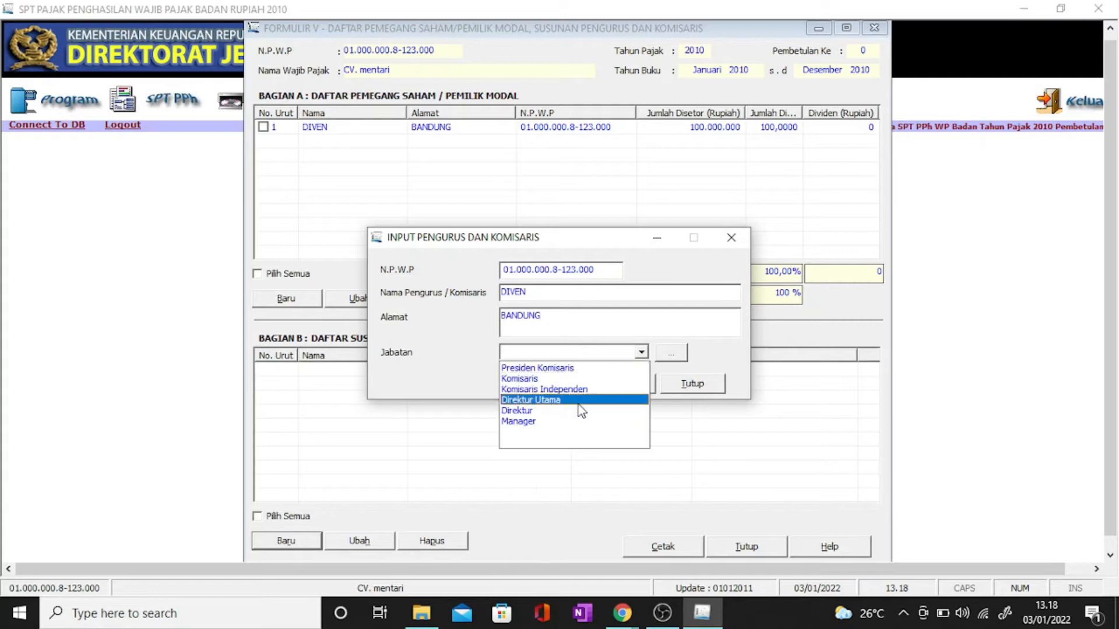
{"action": "left_click", "coordinate": [551, 412]}
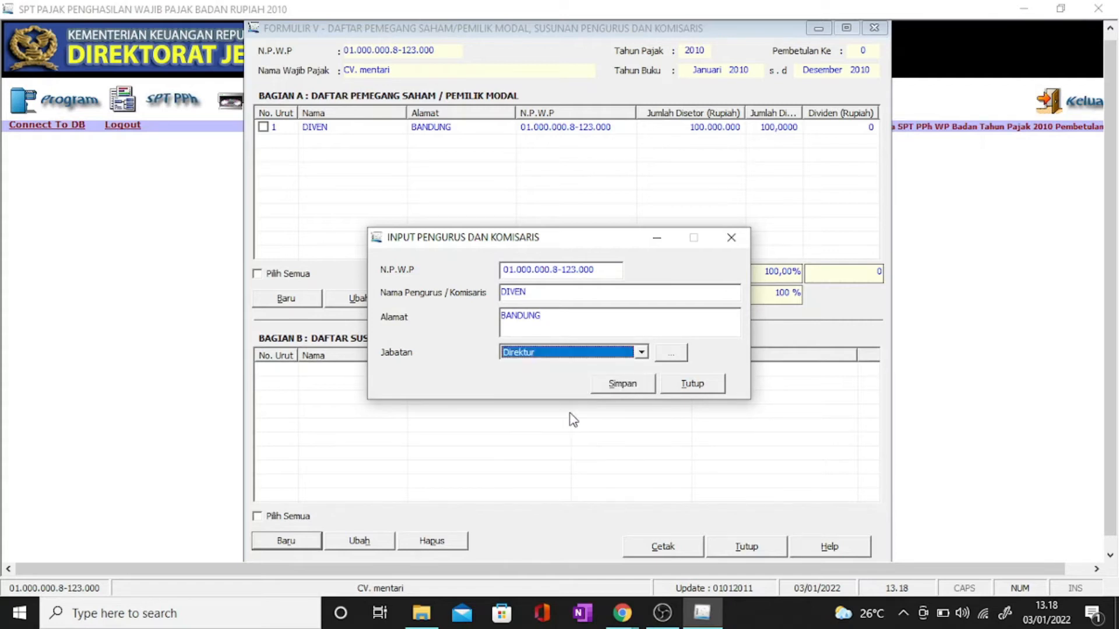
{"action": "left_click", "coordinate": [623, 384]}
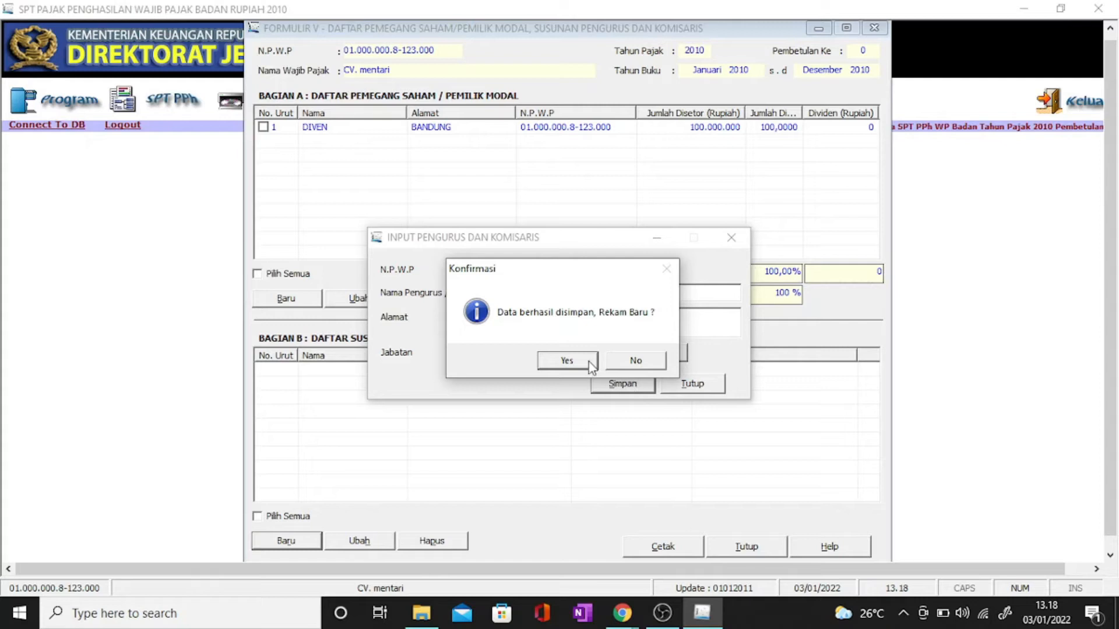
{"action": "left_click", "coordinate": [569, 362]}
{"action": "left_click", "coordinate": [706, 384]}
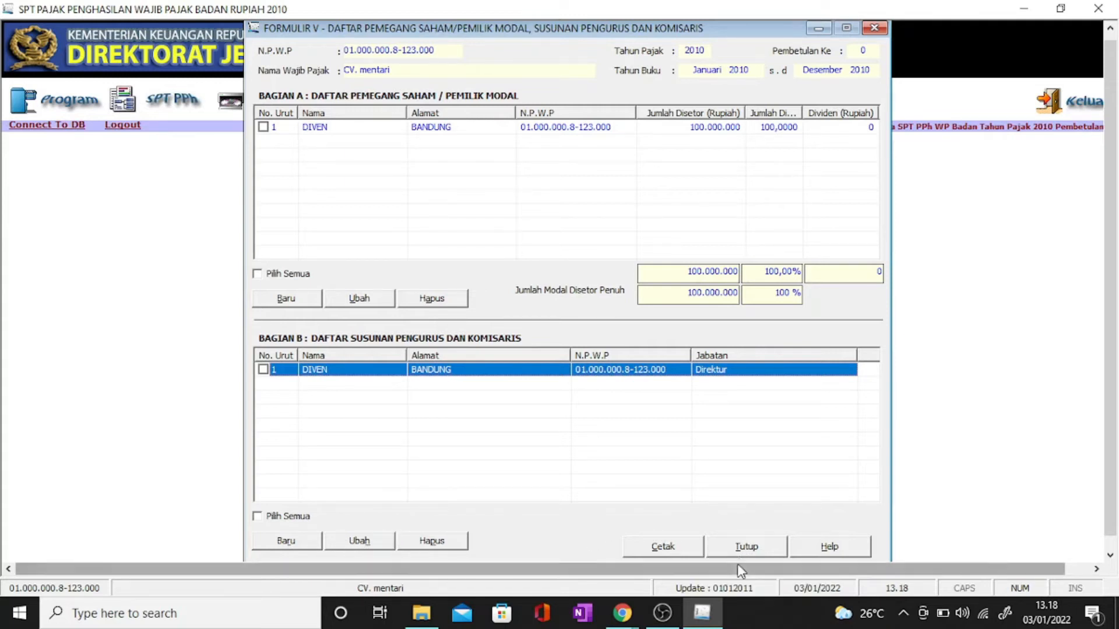
{"action": "left_click", "coordinate": [754, 550]}
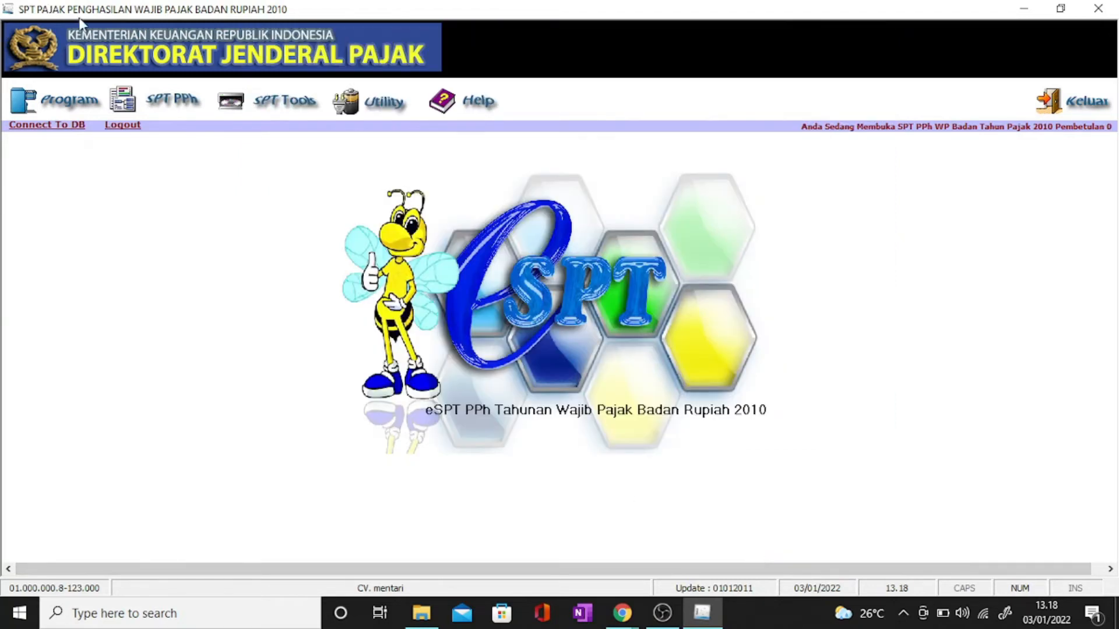
{"action": "left_click", "coordinate": [139, 108]}
{"action": "mouse_move", "coordinate": [291, 157]}
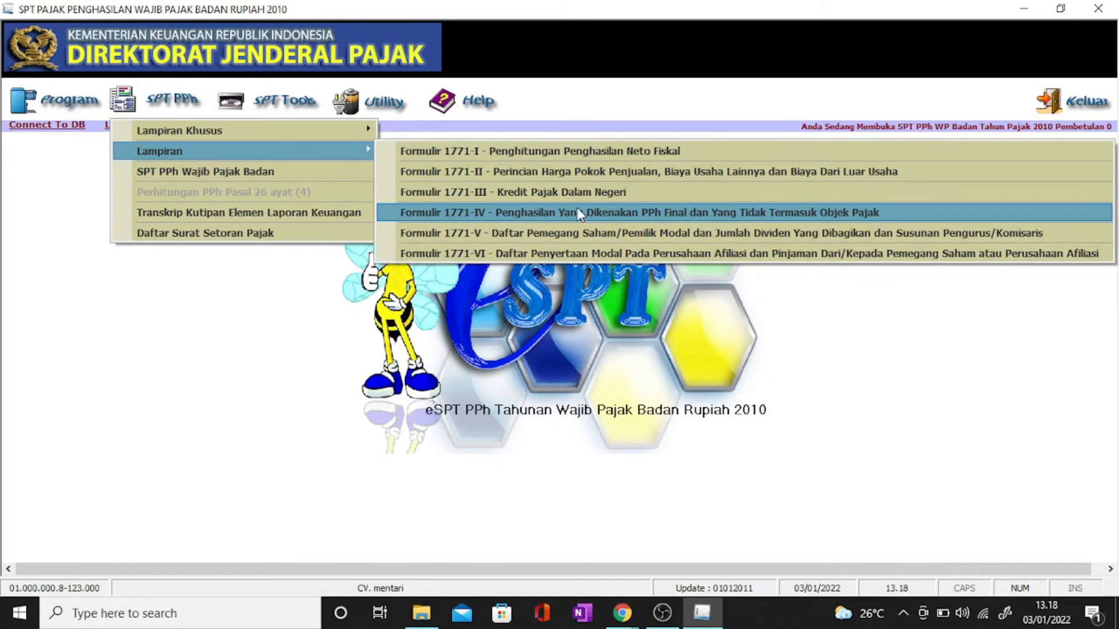
{"action": "left_click", "coordinate": [646, 215]}
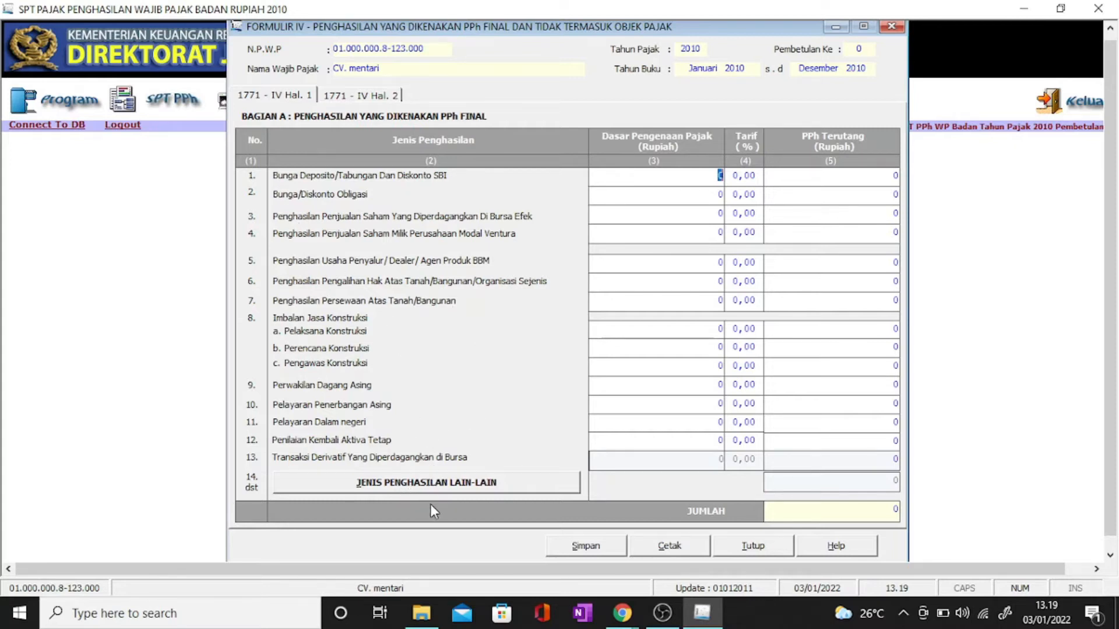
{"action": "left_click", "coordinate": [435, 481]}
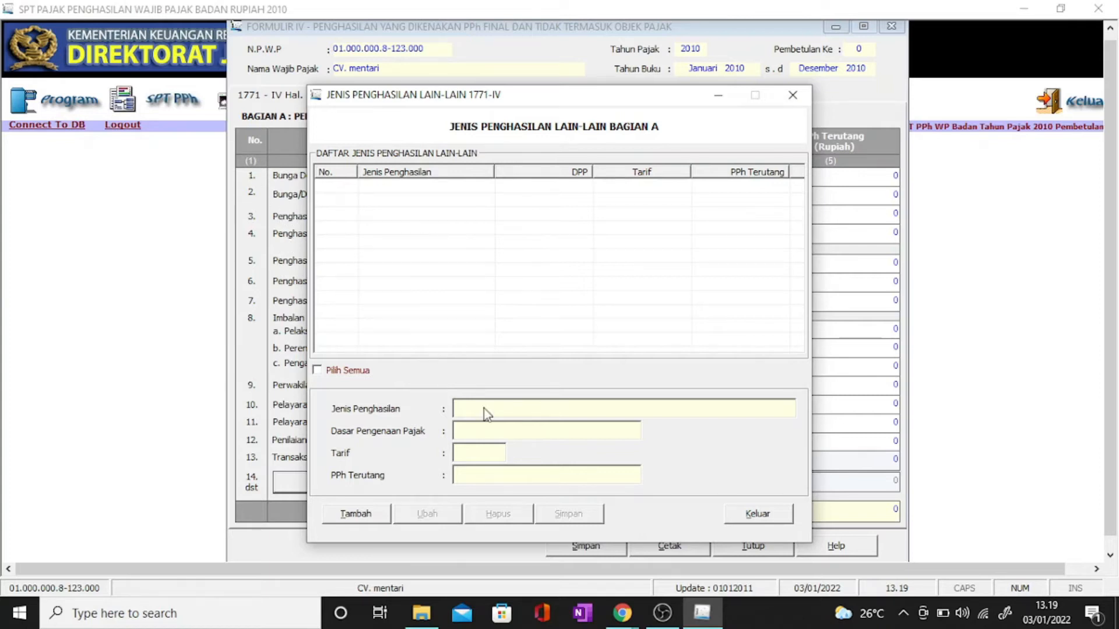
{"action": "left_click", "coordinate": [358, 514]}
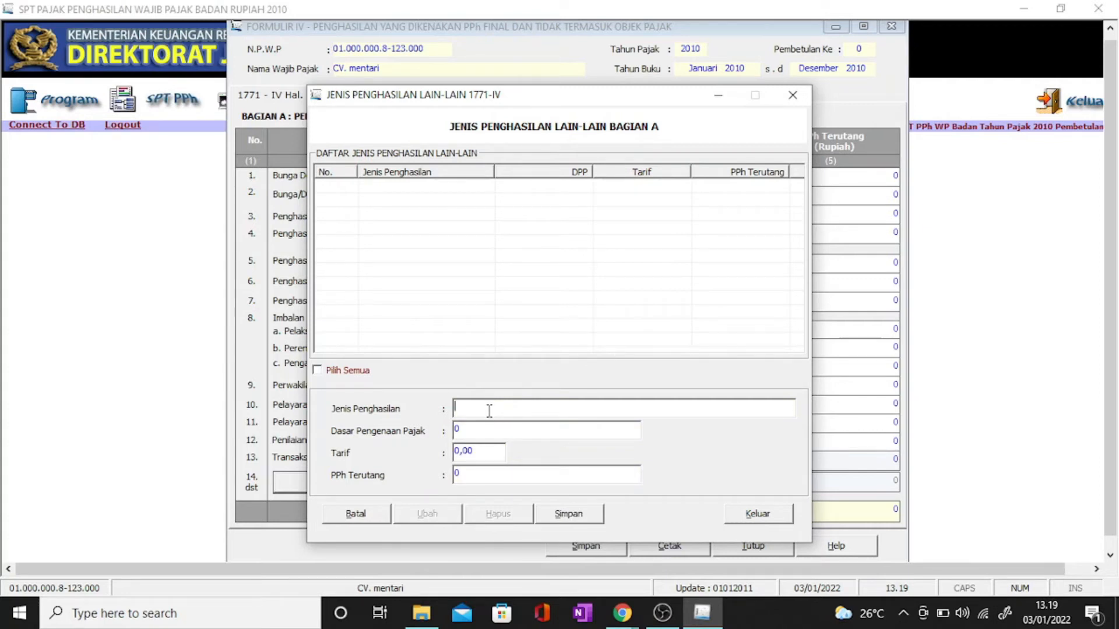
{"action": "type", "text": "jenis pe"}
{"action": "left_click", "coordinate": [773, 515]}
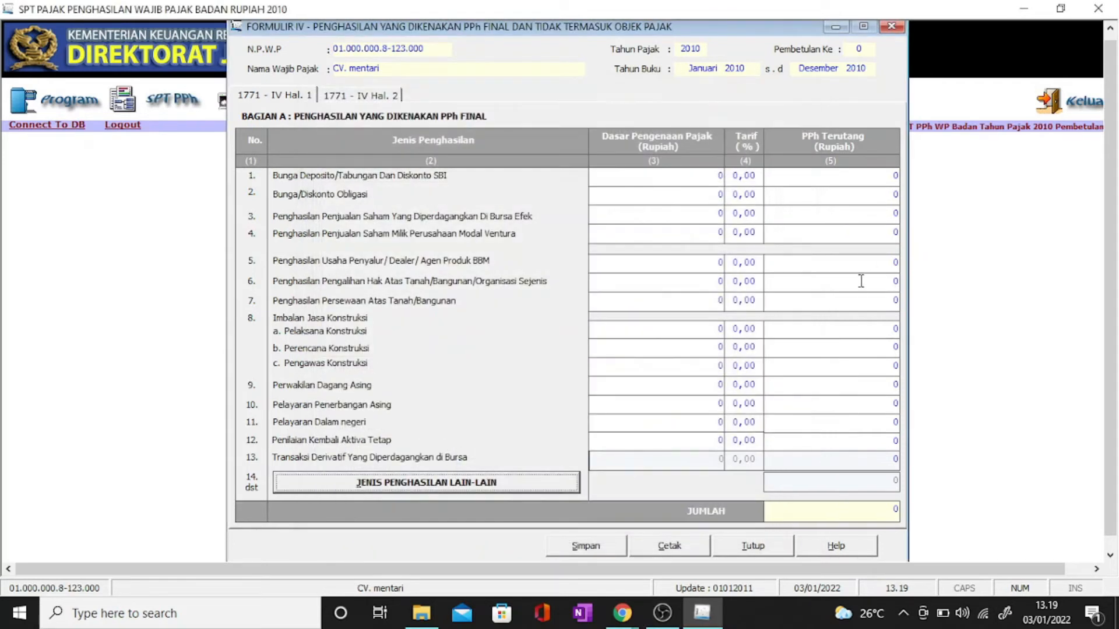
{"action": "left_click", "coordinate": [896, 27]}
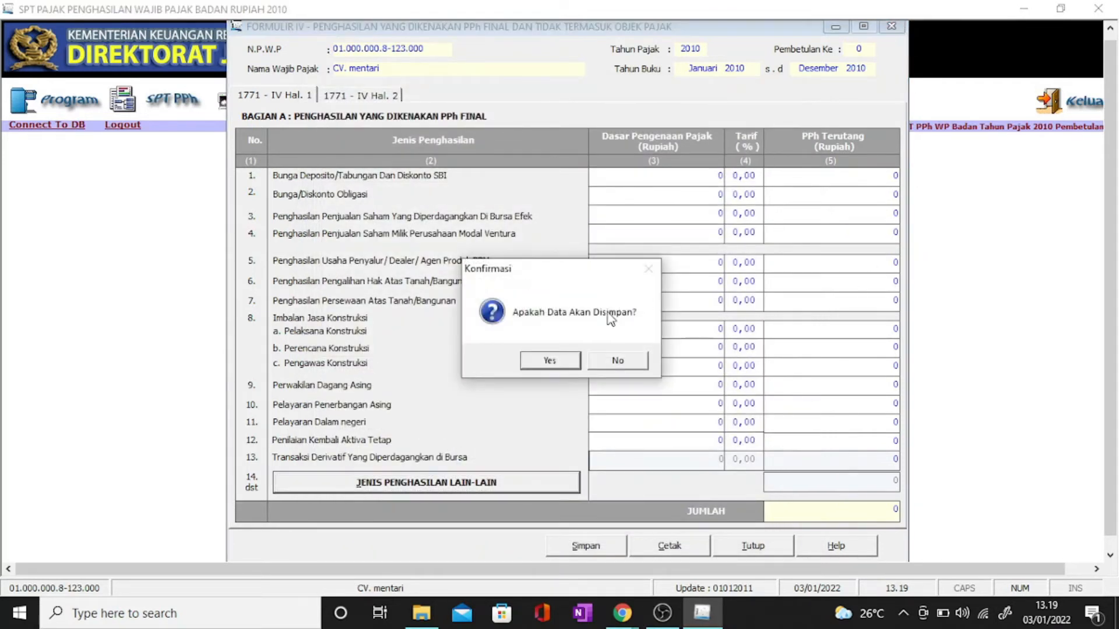
{"action": "left_click", "coordinate": [611, 362]}
{"action": "left_click", "coordinate": [167, 110]}
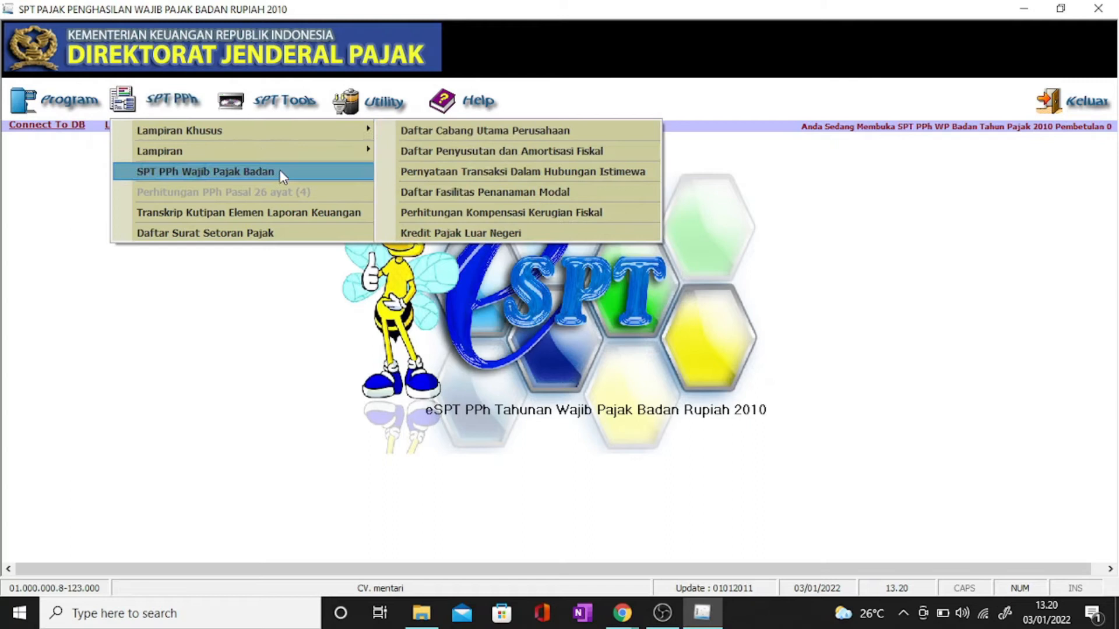
Step: Open Formulir 1771-IV, glance at the other-income list, then close the form without saving
{"action": "mouse_move", "coordinate": [361, 156]}
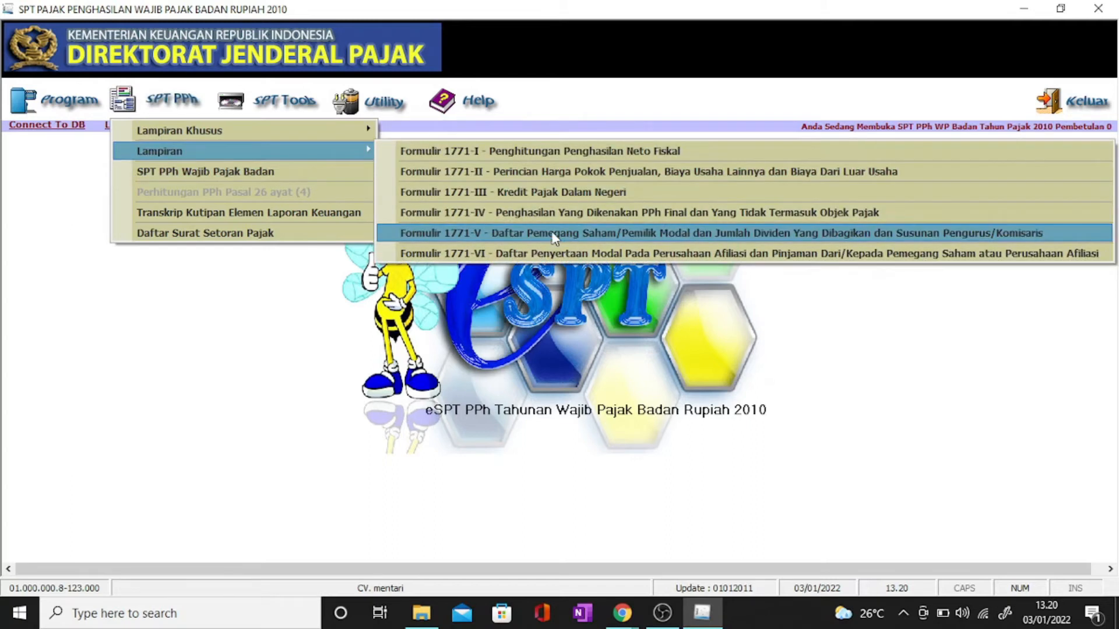
{"action": "left_click", "coordinate": [593, 213]}
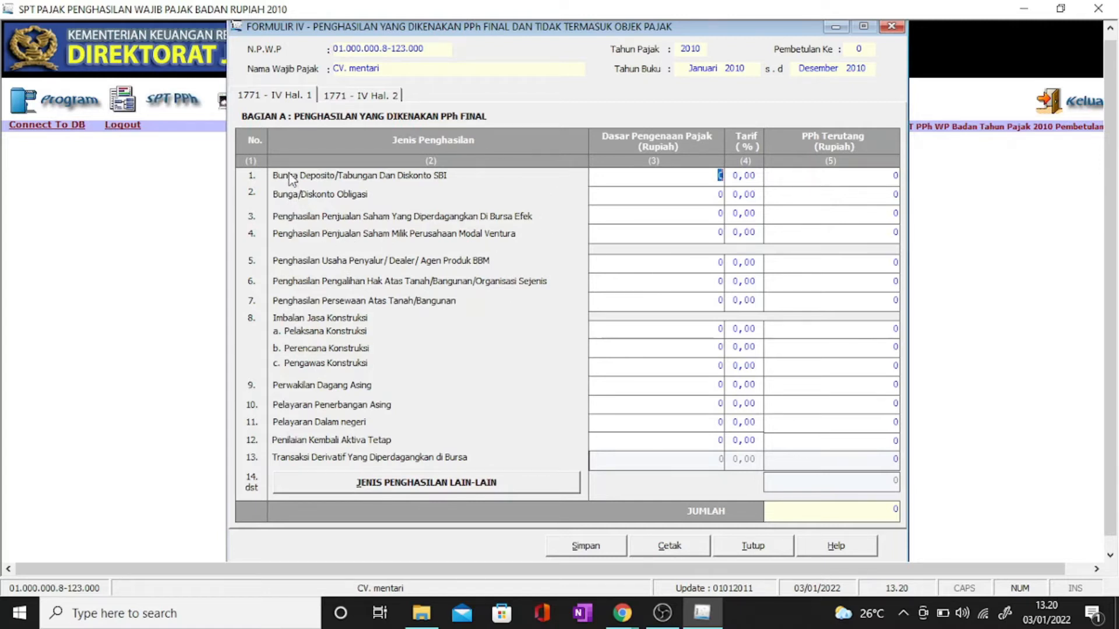
{"action": "left_click", "coordinate": [440, 487]}
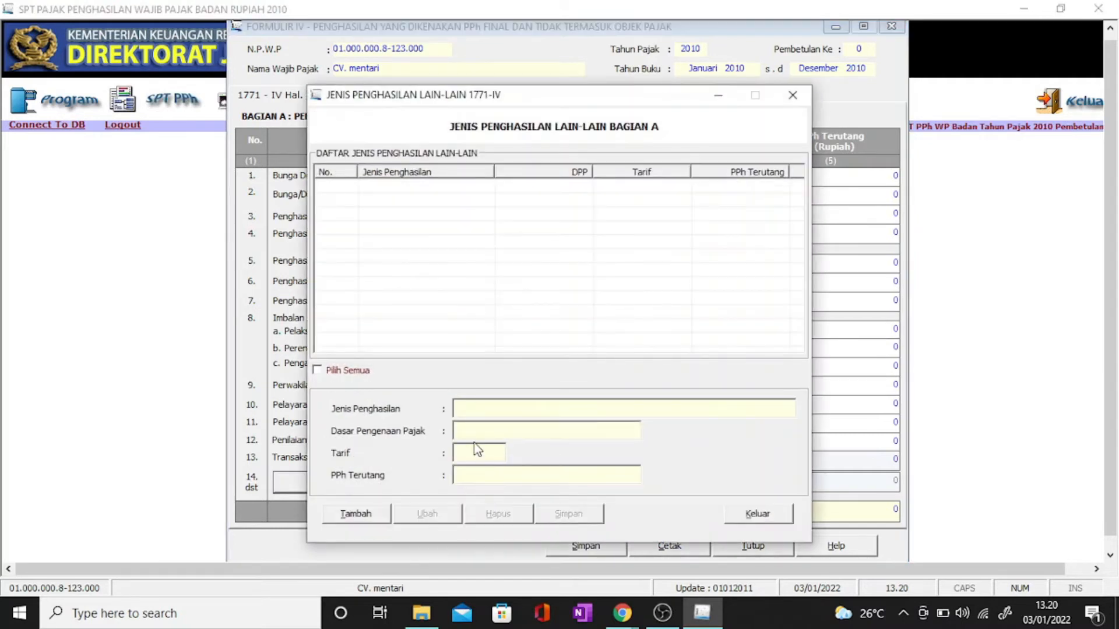
{"action": "left_click_drag", "start_coordinate": [535, 93], "coordinate": [799, 87]}
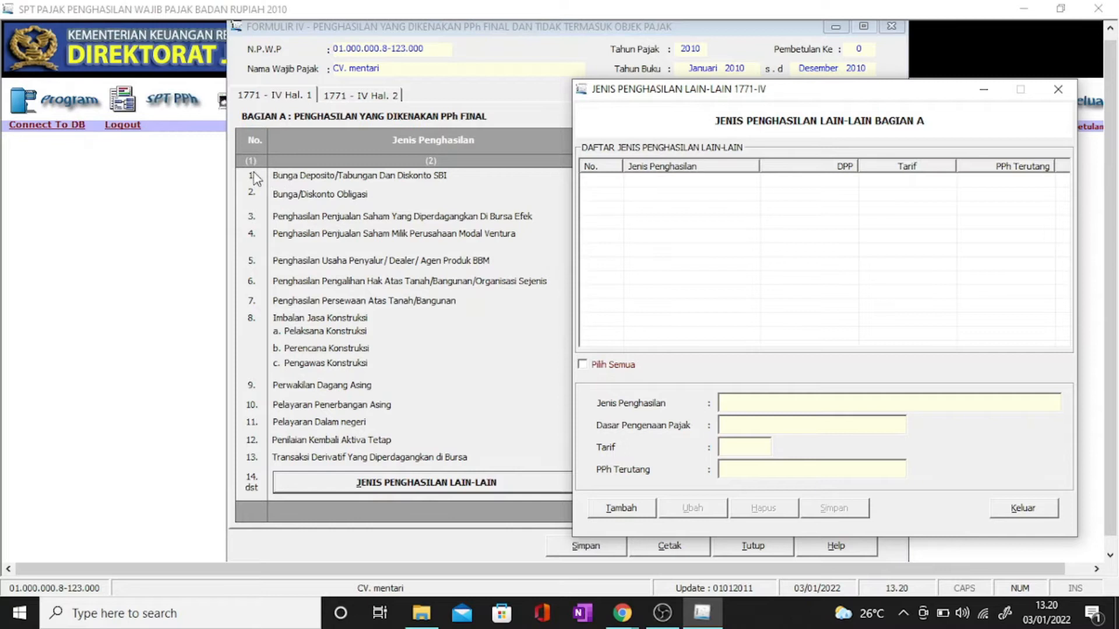
{"action": "left_click", "coordinate": [1057, 89]}
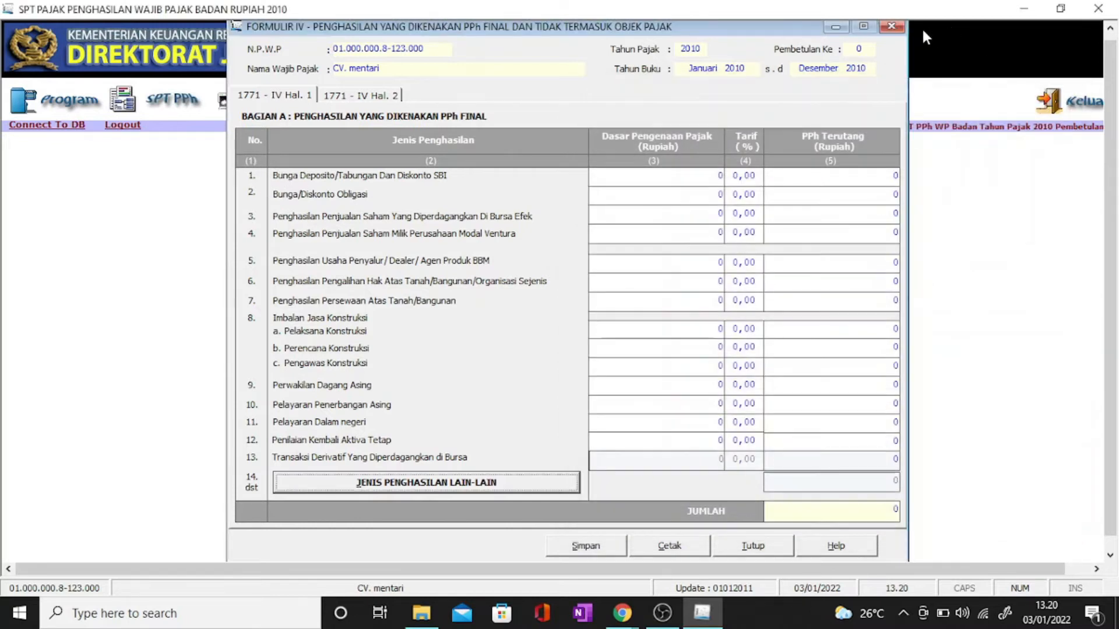
{"action": "left_click", "coordinate": [891, 26]}
{"action": "left_click", "coordinate": [635, 362]}
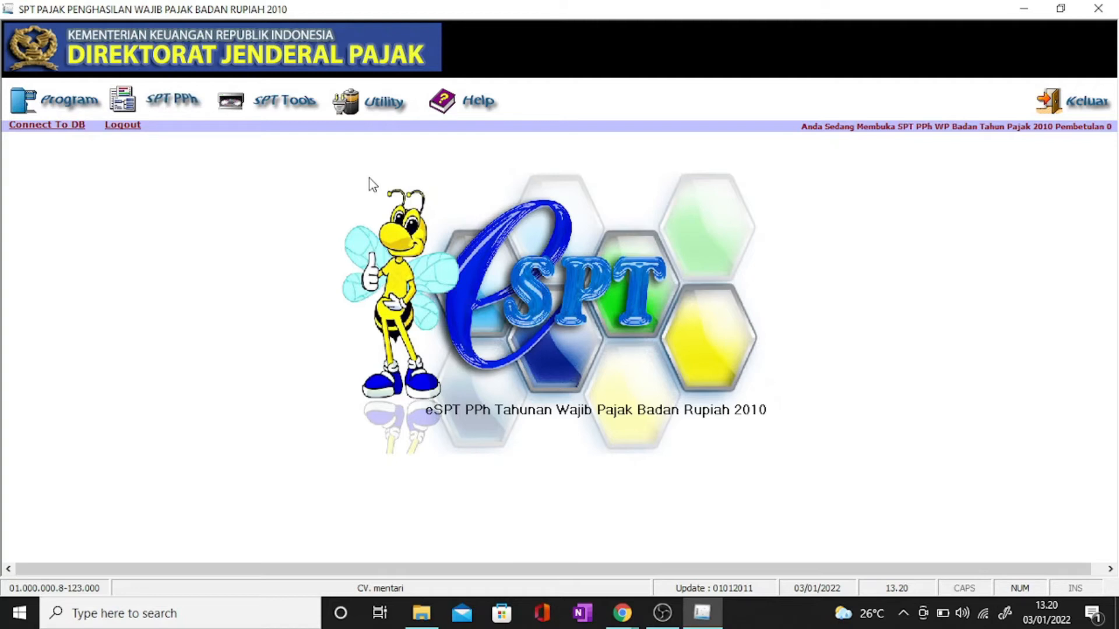
Step: Reopen Formulir 1771-IV for final-taxed income from the SPT PPh attachment list
{"action": "left_click", "coordinate": [150, 98]}
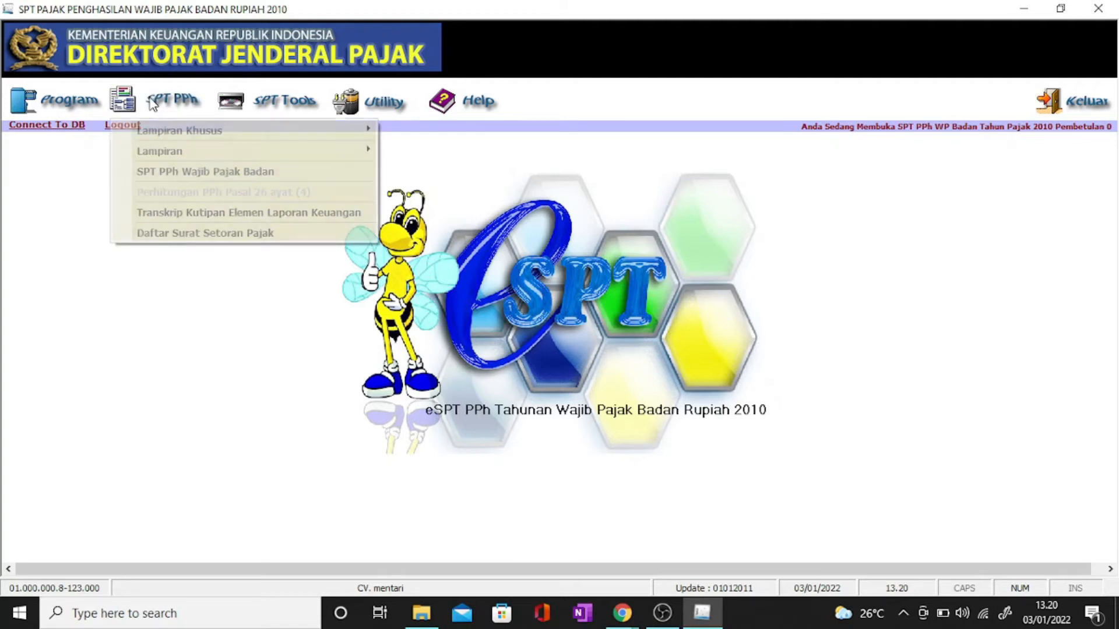
{"action": "left_click", "coordinate": [872, 360]}
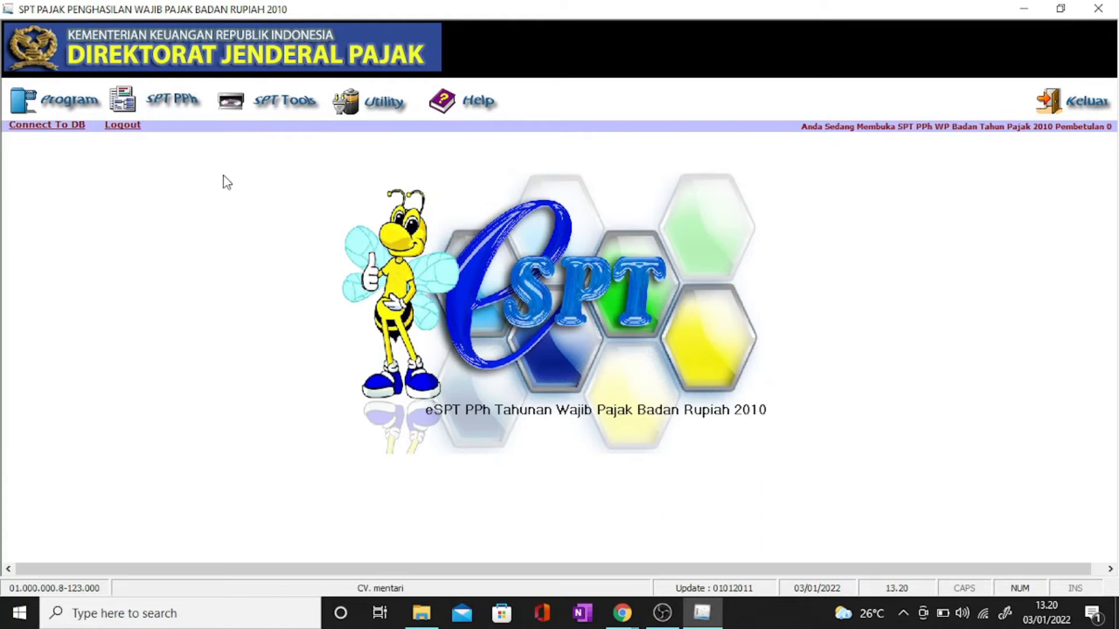
{"action": "left_click", "coordinate": [179, 98]}
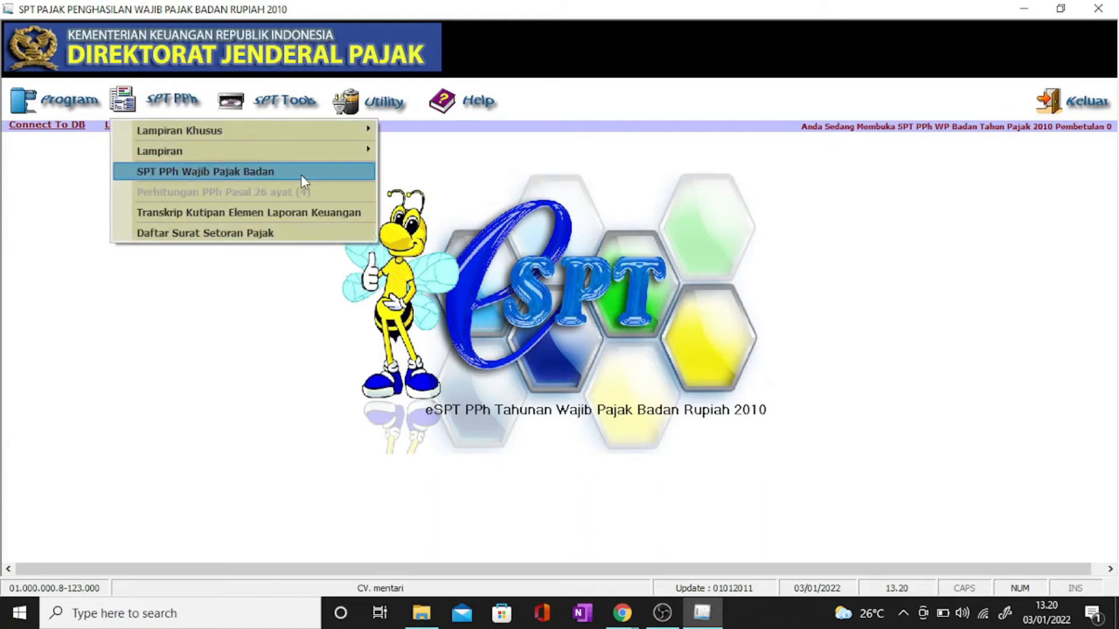
{"action": "mouse_move", "coordinate": [313, 153]}
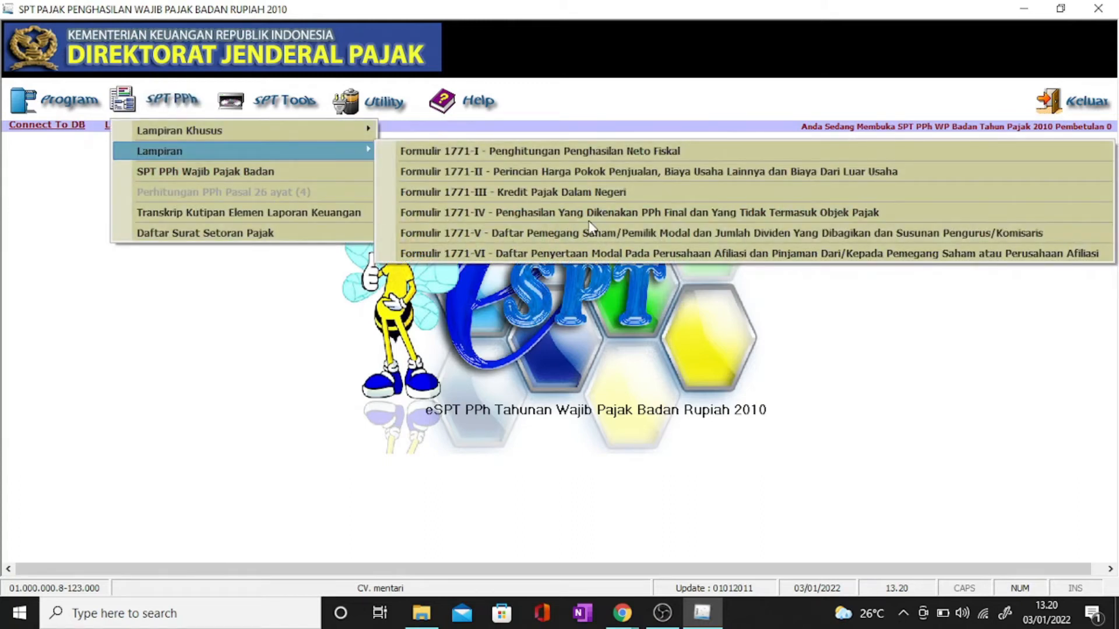
{"action": "left_click", "coordinate": [552, 214]}
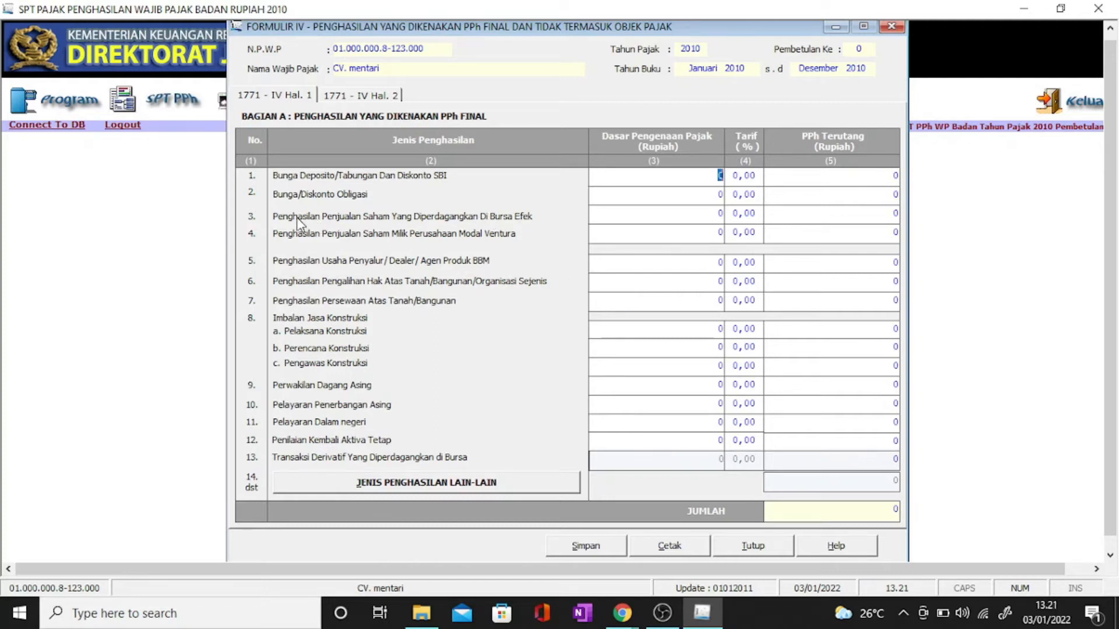
Step: Add a new other-income entry described as 'penghasilan dari peredaran sampai dengan jumlah tertentu (PP)'
{"action": "left_click", "coordinate": [698, 218]}
{"action": "left_click", "coordinate": [465, 485]}
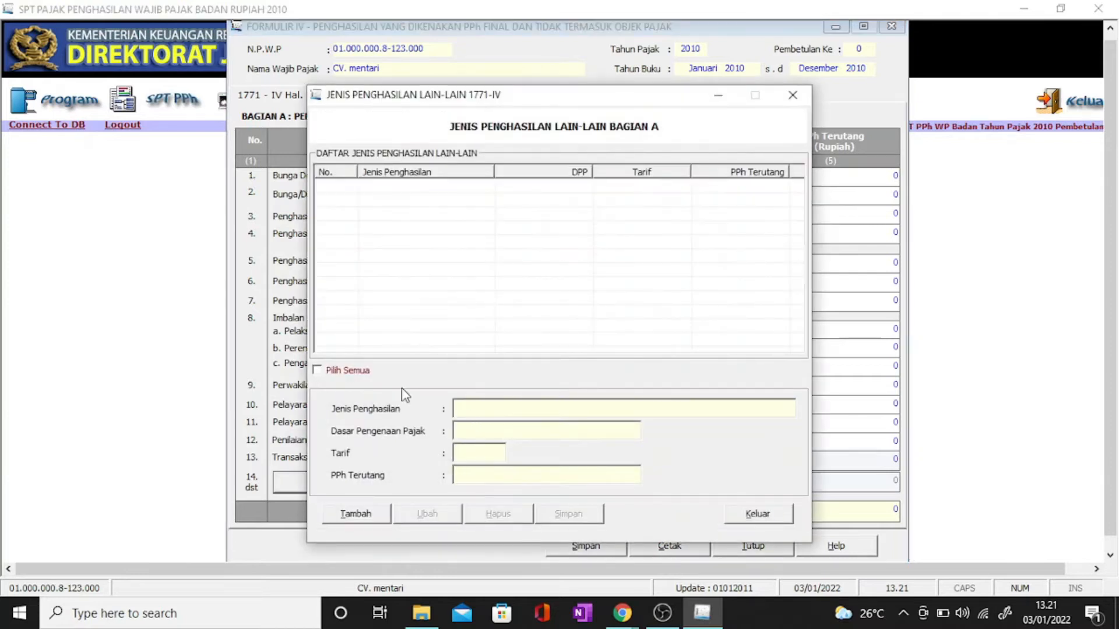
{"action": "left_click", "coordinate": [353, 515]}
{"action": "left_click", "coordinate": [492, 424]}
{"action": "left_click", "coordinate": [497, 411]}
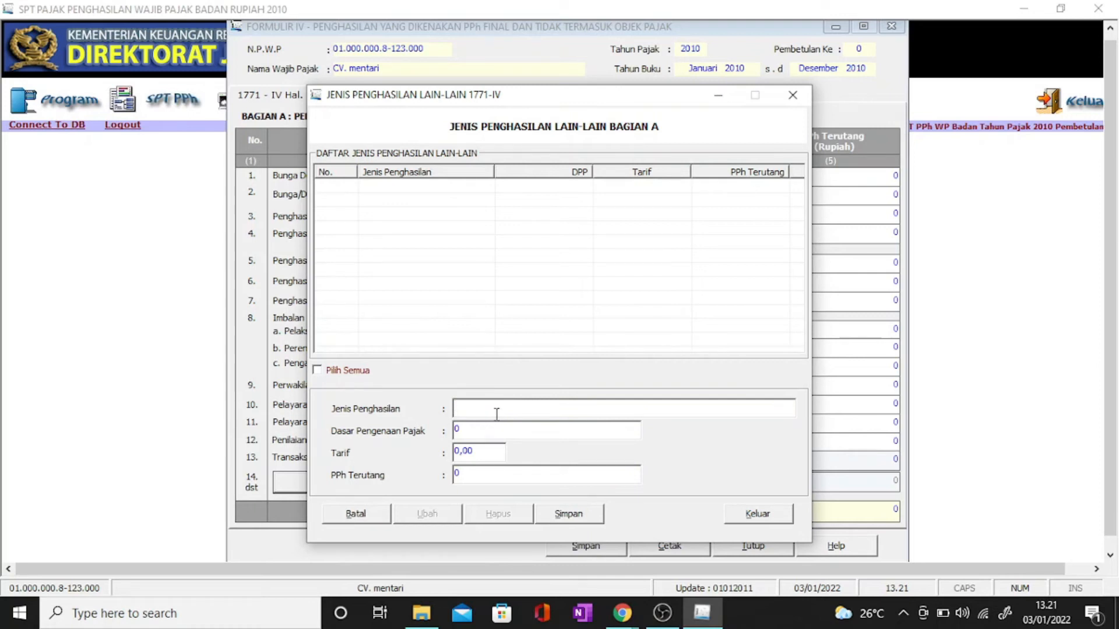
{"action": "type", "text": "penghasilan dari peredaran sampai"}
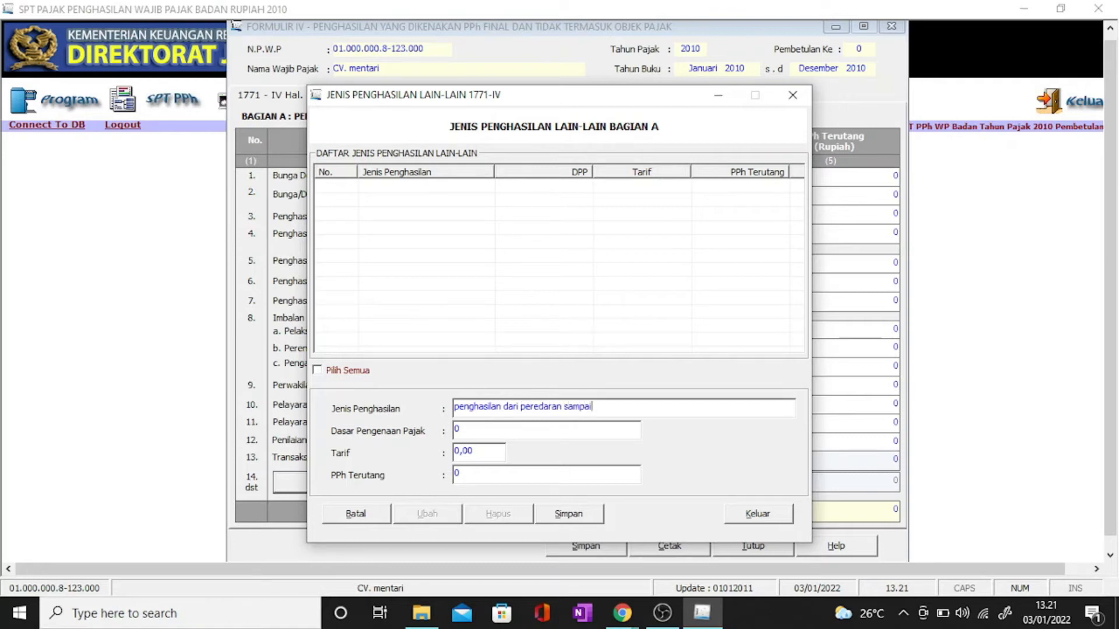
{"action": "type", "text": " dengan jumlah tertentu"}
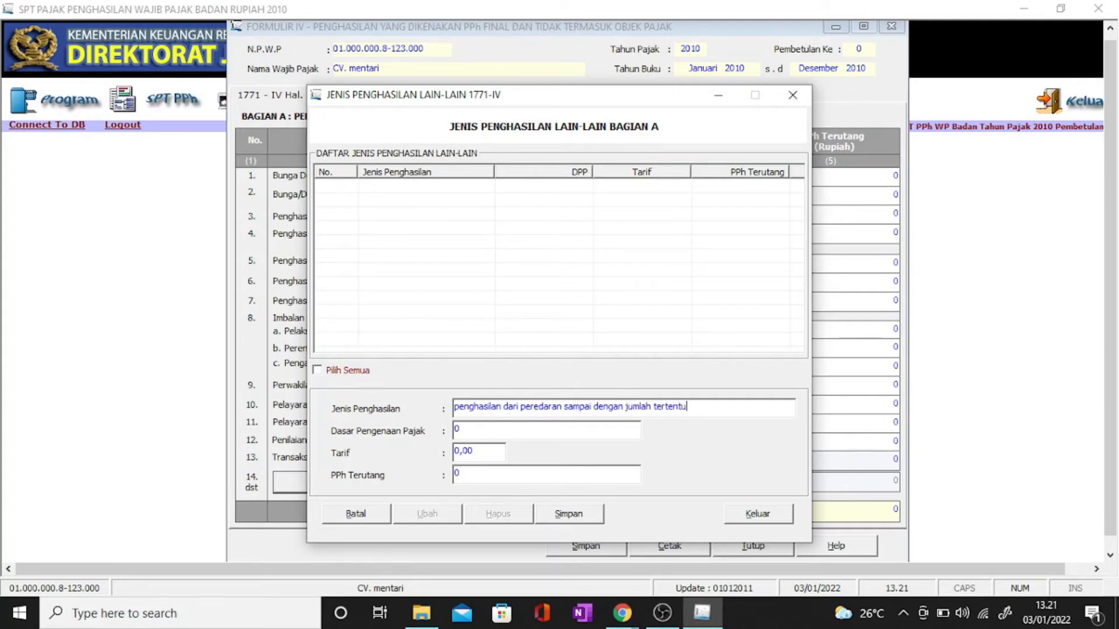
{"action": "type", "text": " (PP23"}
Step: Give the entry a 543.000.000 tax base and a 0,50% rate
{"action": "left_click", "coordinate": [501, 431]}
{"action": "type", "text": "05"}
{"action": "left_click", "coordinate": [478, 454]}
{"action": "left_click", "coordinate": [480, 427]}
{"action": "type", "text": "543000000"}
{"action": "left_click", "coordinate": [553, 477]}
{"action": "left_click", "coordinate": [495, 451]}
{"action": "type", "text": "05."}
{"action": "left_click", "coordinate": [495, 446]}
{"action": "type", "text": ","}
{"action": "key", "text": "Tab"}
Step: Check the computed 2.715.000 tax, save the entry without adding another, and close the list
{"action": "left_click", "coordinate": [505, 479]}
{"action": "double_click", "coordinate": [499, 476]}
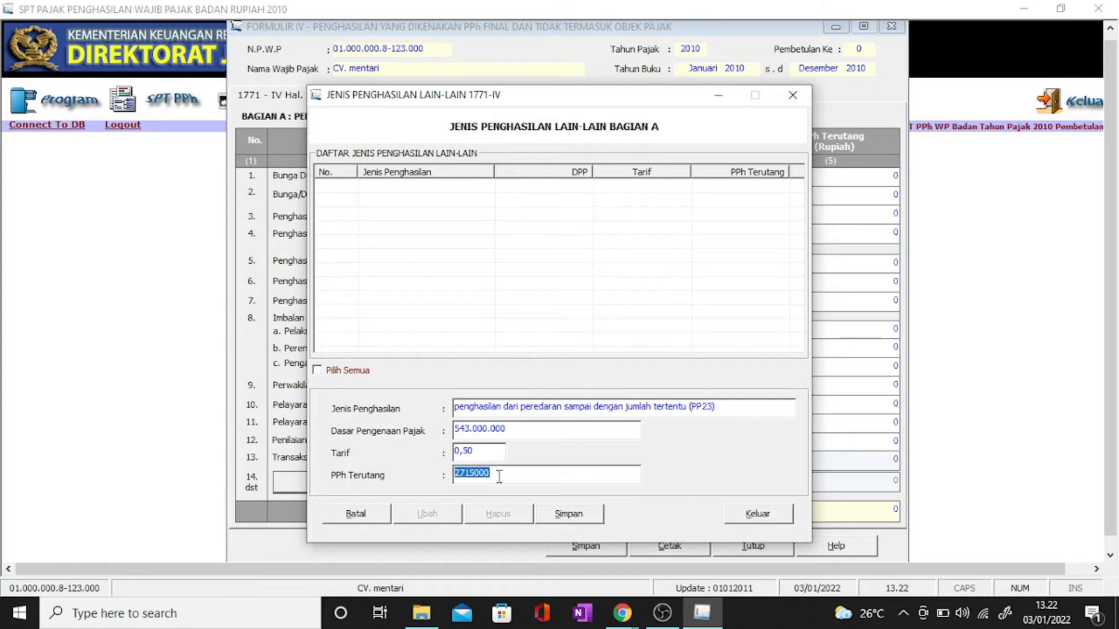
{"action": "left_click", "coordinate": [503, 474]}
{"action": "left_click", "coordinate": [577, 515]}
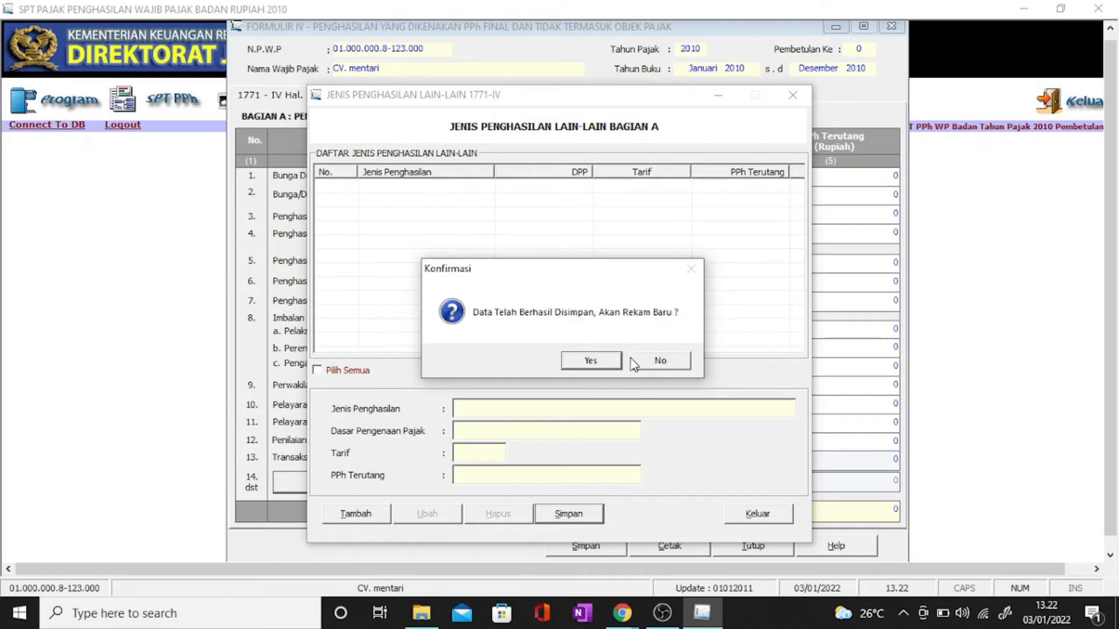
{"action": "left_click", "coordinate": [654, 361]}
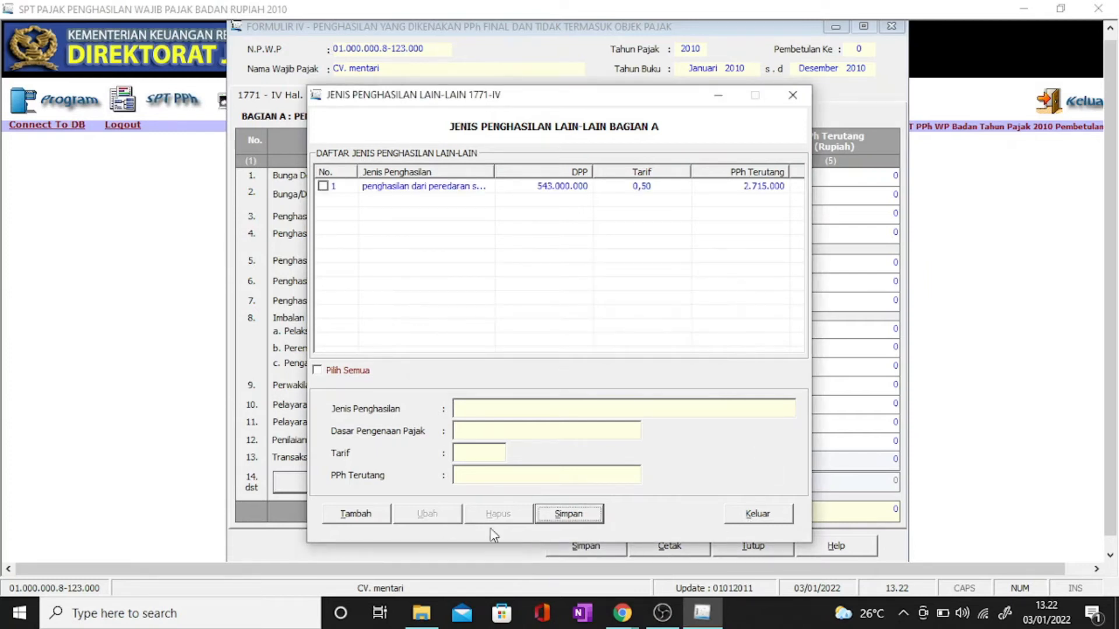
{"action": "left_click", "coordinate": [757, 515]}
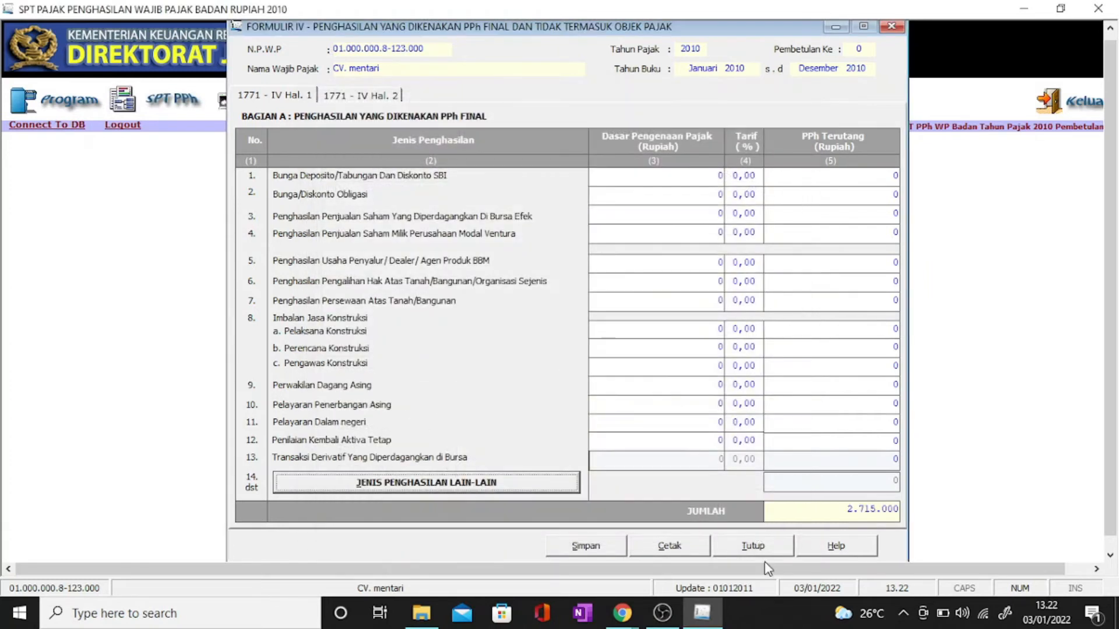
Step: Check the 2.715.000 total and review the page 2 non-object income fields
{"action": "left_click_drag", "start_coordinate": [846, 510], "coordinate": [896, 513]}
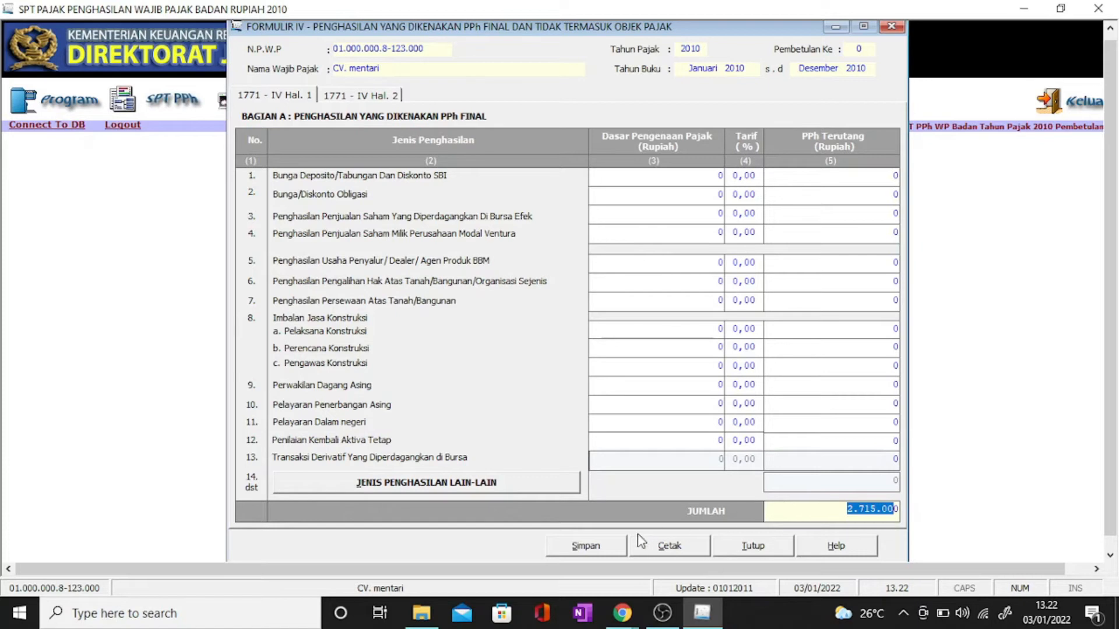
{"action": "left_click", "coordinate": [375, 97]}
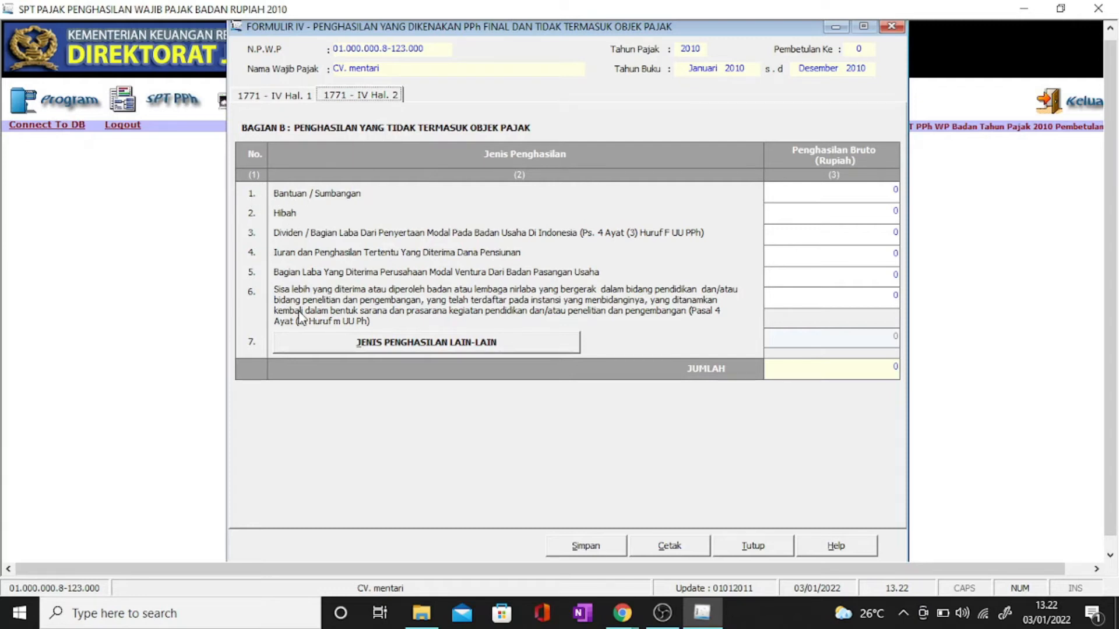
{"action": "left_click", "coordinate": [895, 194]}
{"action": "left_click", "coordinate": [889, 233]}
{"action": "left_click", "coordinate": [302, 96]}
Step: Save the 1771-IV form, confirming the saved notices, and close it
{"action": "left_click", "coordinate": [602, 546]}
{"action": "left_click", "coordinate": [536, 361]}
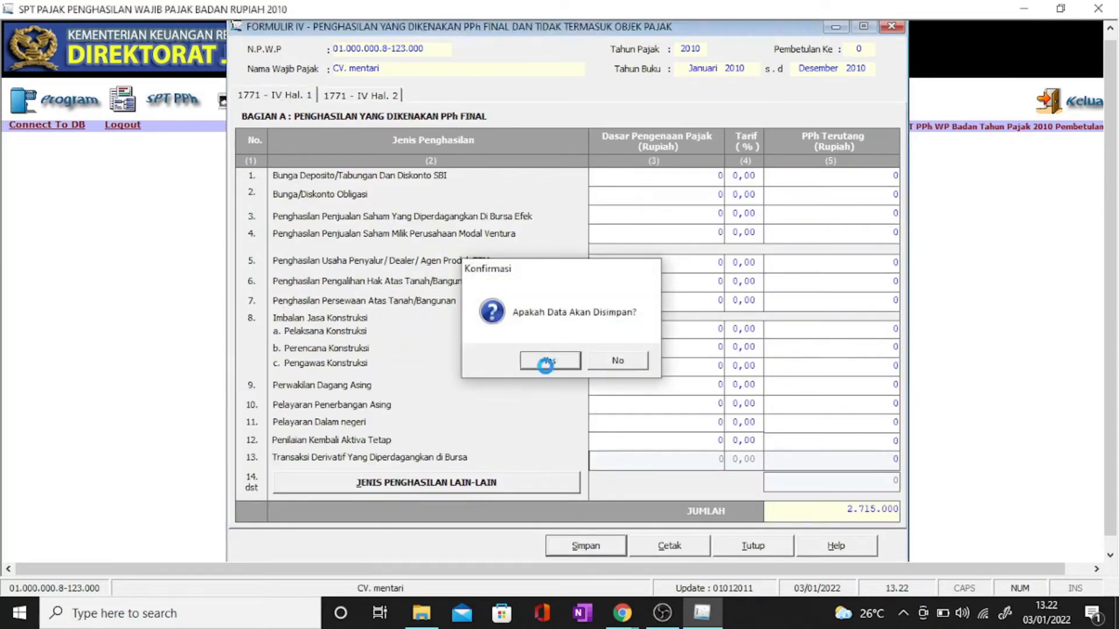
{"action": "left_click", "coordinate": [610, 364]}
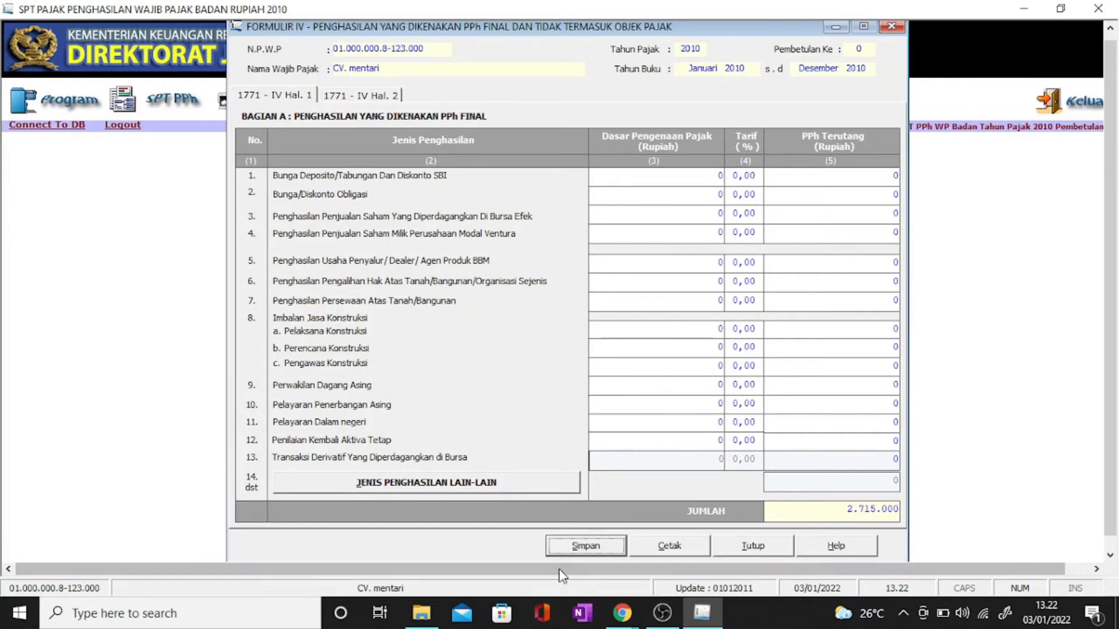
{"action": "left_click", "coordinate": [583, 546]}
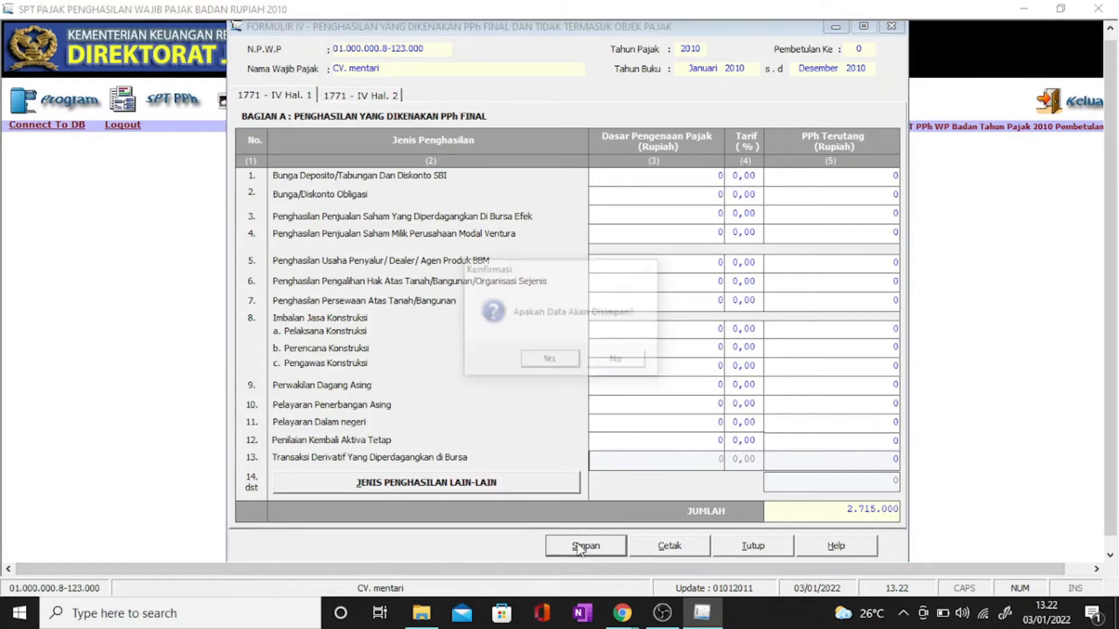
{"action": "left_click", "coordinate": [558, 363]}
{"action": "left_click", "coordinate": [608, 362]}
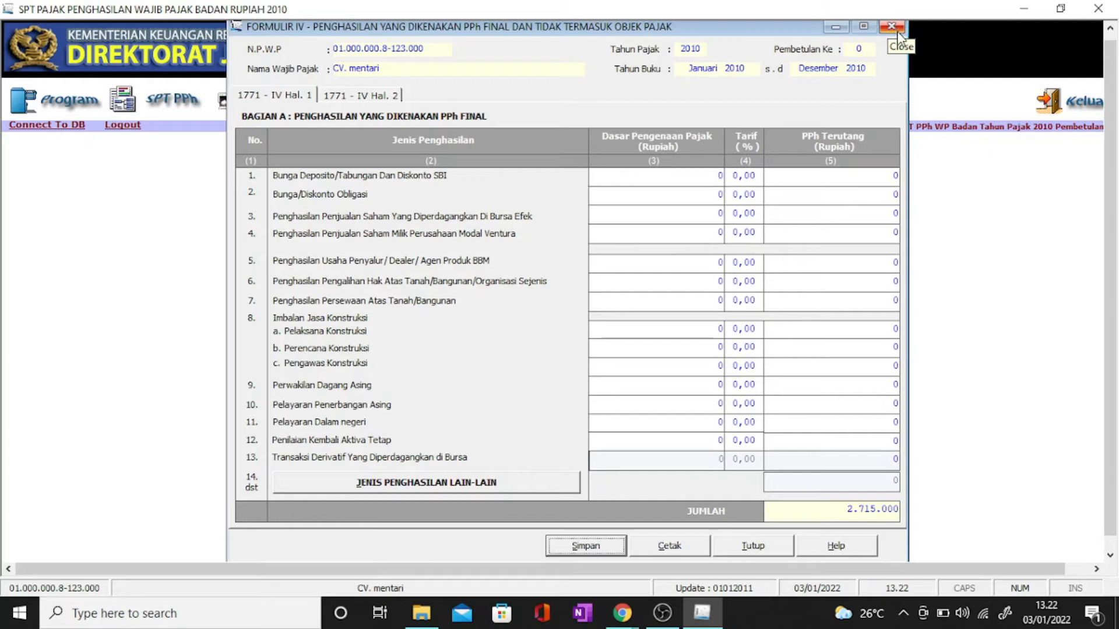
{"action": "left_click", "coordinate": [753, 546]}
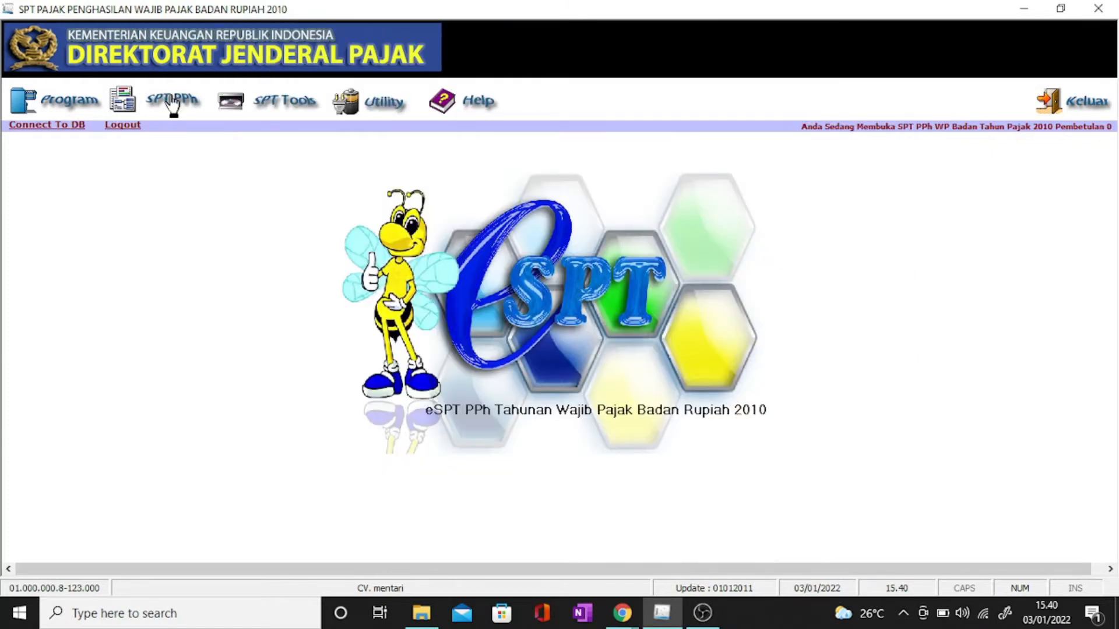
{"action": "left_click", "coordinate": [172, 104]}
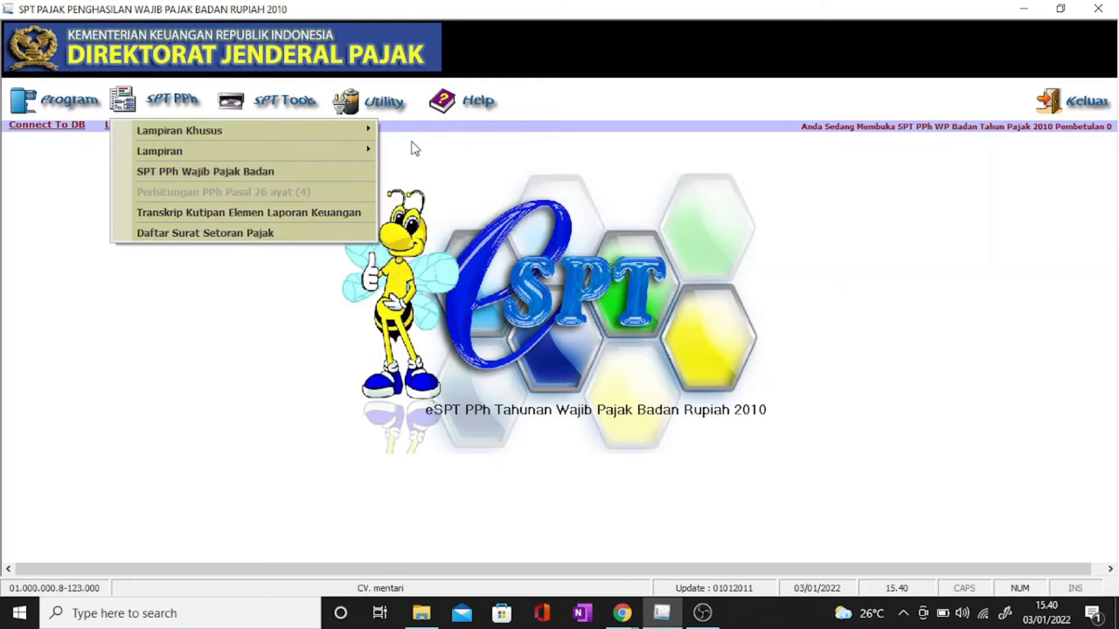
Step: Look at Formulir 1771-III, close it, and open Formulir 1771-II for cost of goods sold
{"action": "mouse_move", "coordinate": [353, 145]}
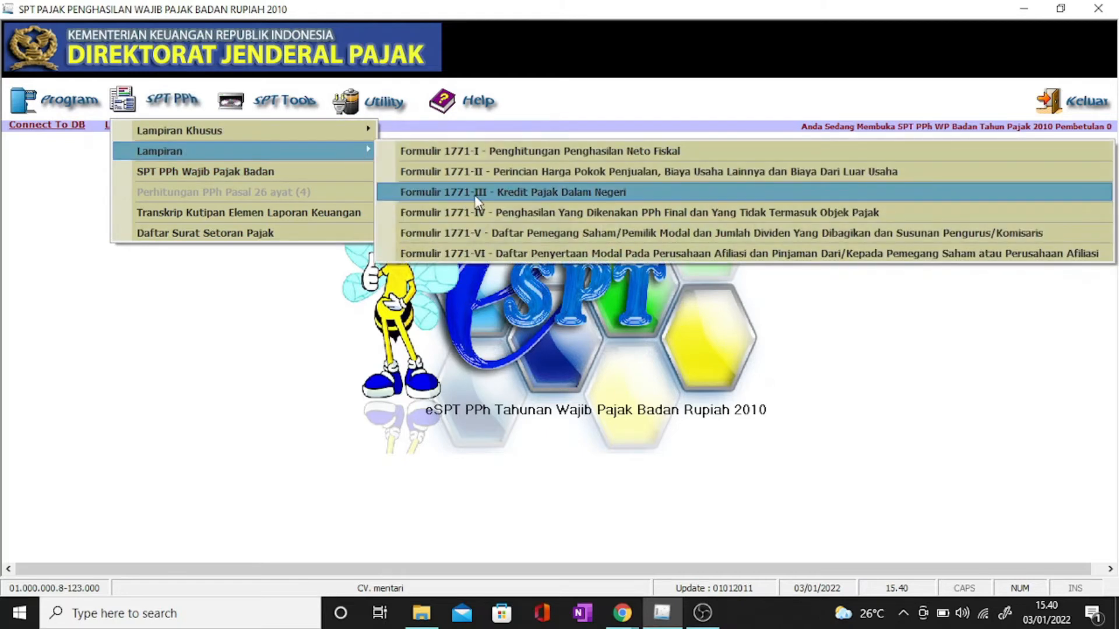
{"action": "left_click", "coordinate": [474, 194]}
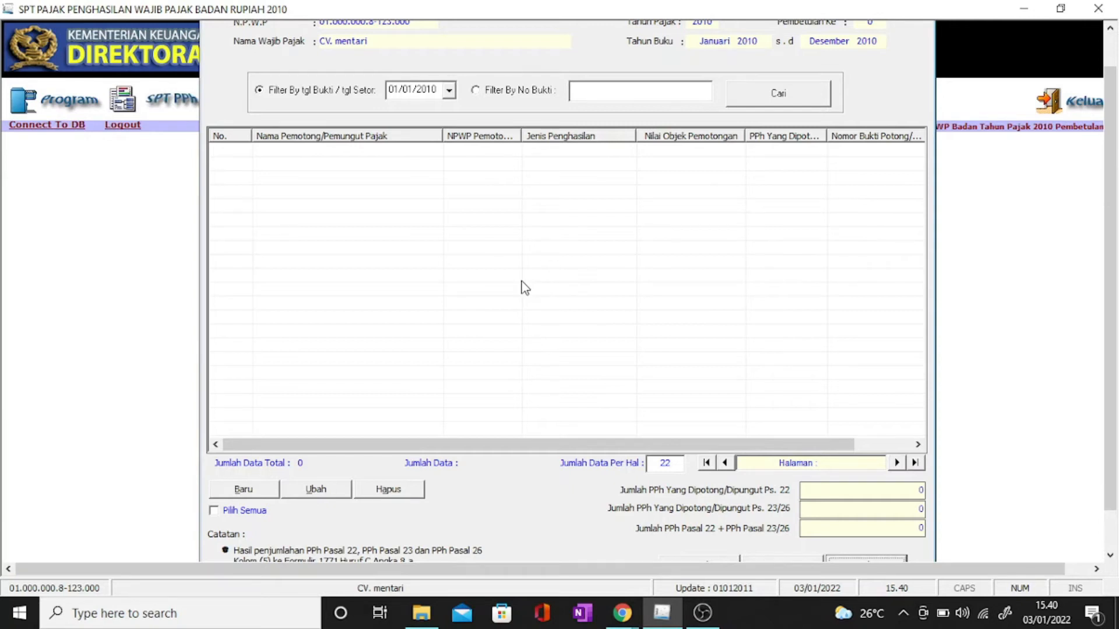
{"action": "left_click", "coordinate": [779, 557]}
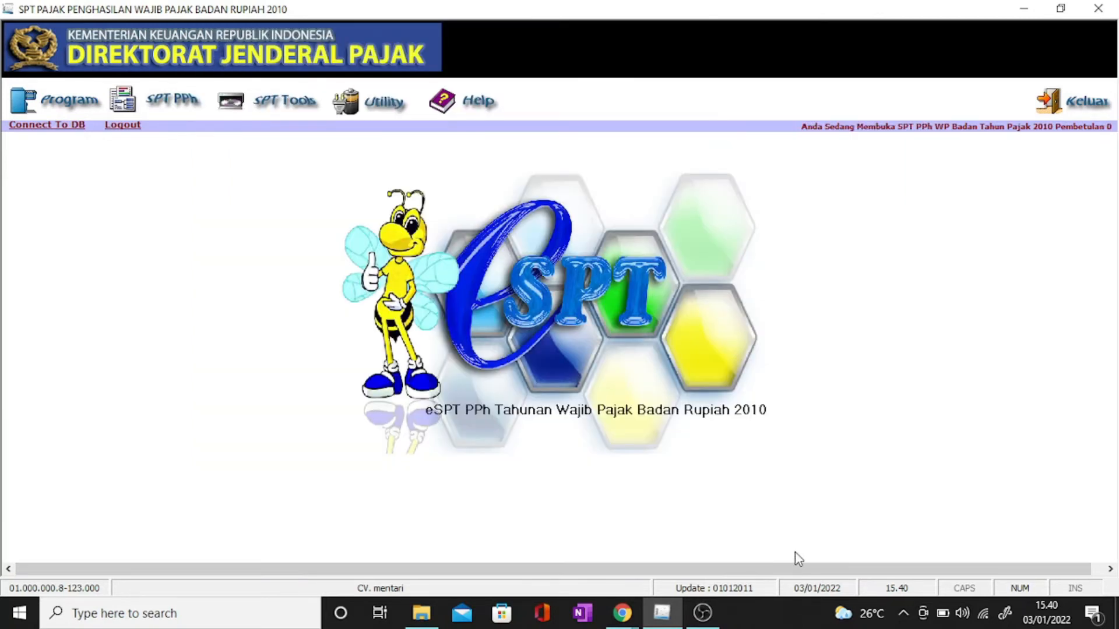
{"action": "left_click", "coordinate": [165, 100]}
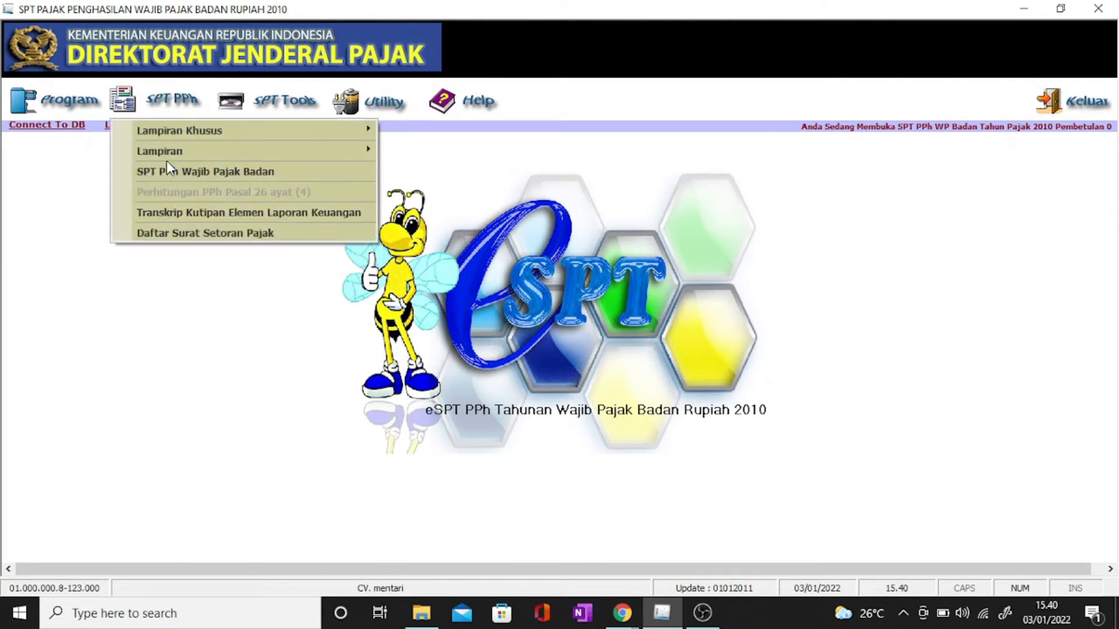
{"action": "mouse_move", "coordinate": [170, 153]}
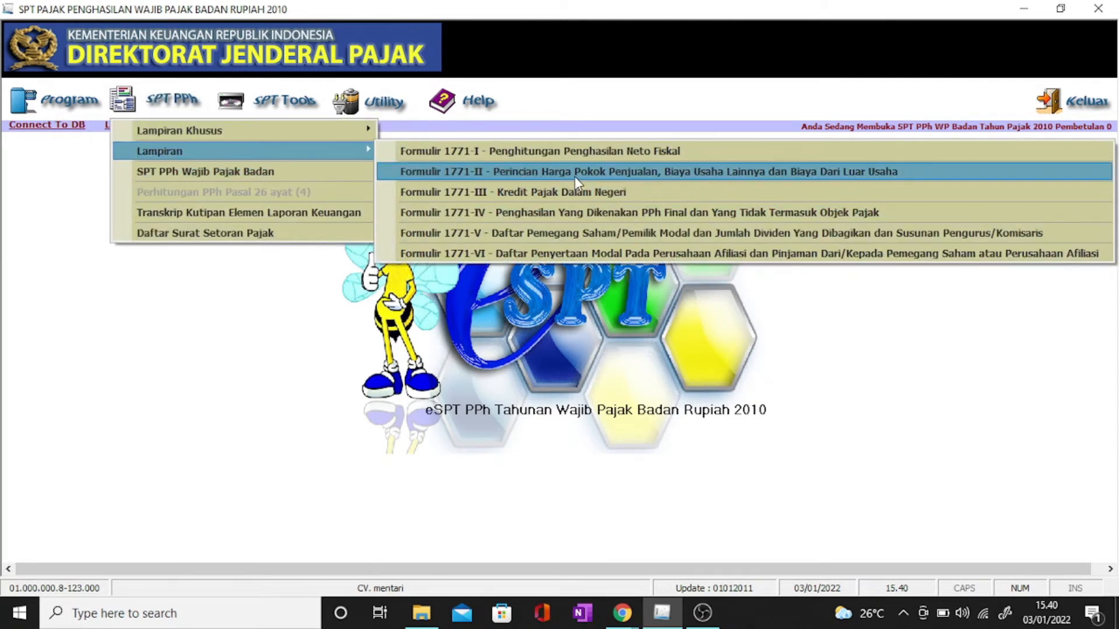
{"action": "left_click", "coordinate": [638, 170]}
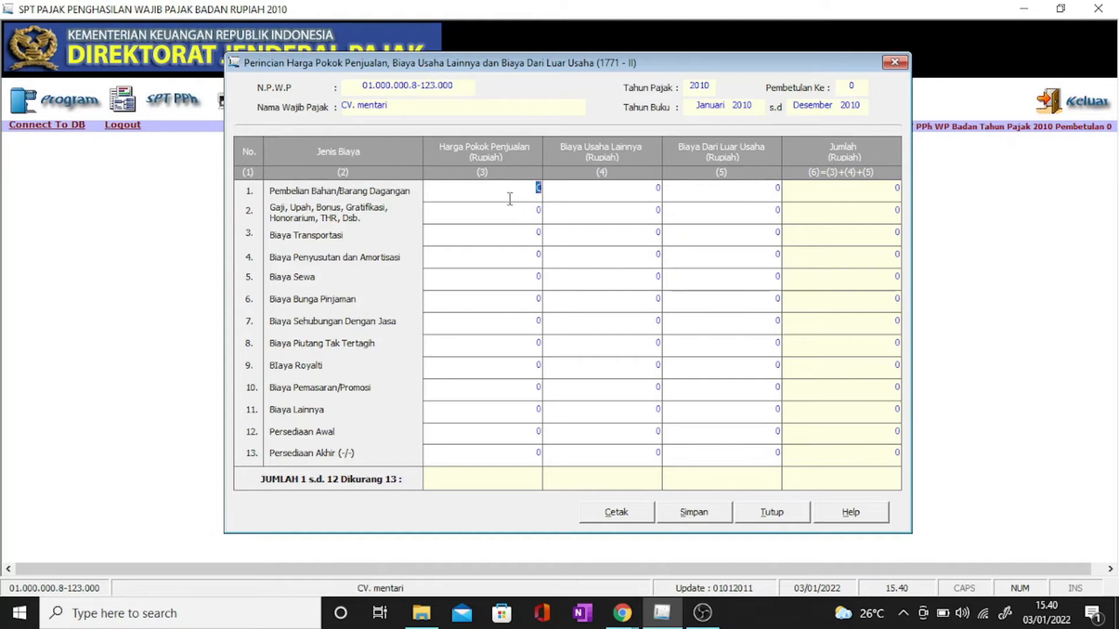
Step: Enter purchases 311.540.000, opening inventory 104.600.000 and closing inventory 94.300.000 in column (3)
{"action": "type", "text": "31"}
{"action": "type", "text": "1.540.0"}
{"action": "type", "text": "000"}
{"action": "key", "text": "Tab"}
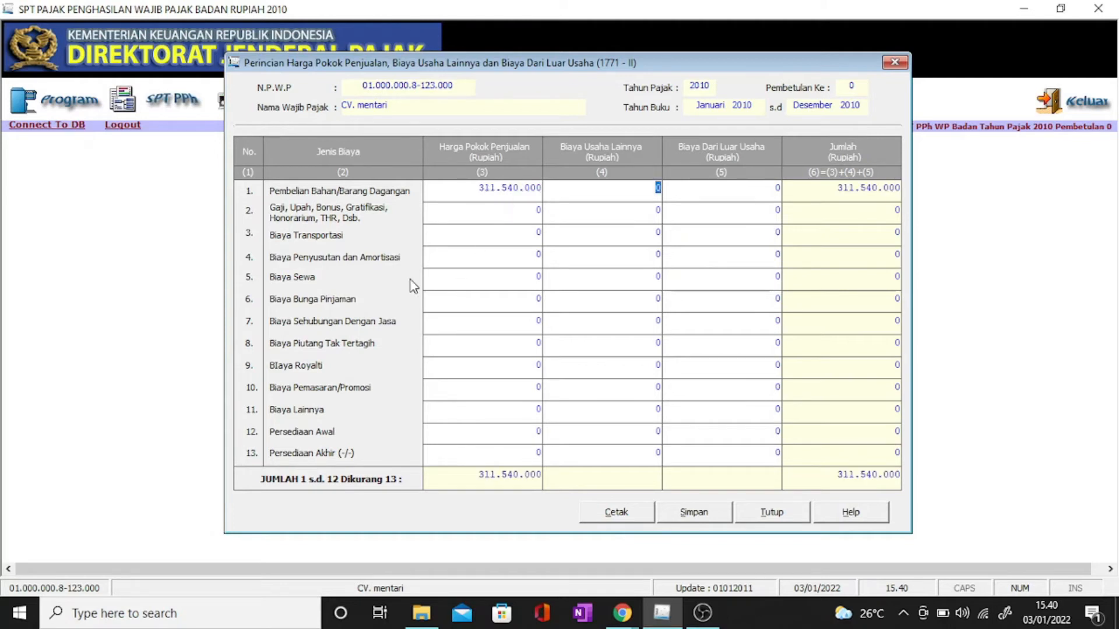
{"action": "left_click", "coordinate": [540, 433]}
{"action": "type", "text": "104600000"}
{"action": "left_click", "coordinate": [529, 456]}
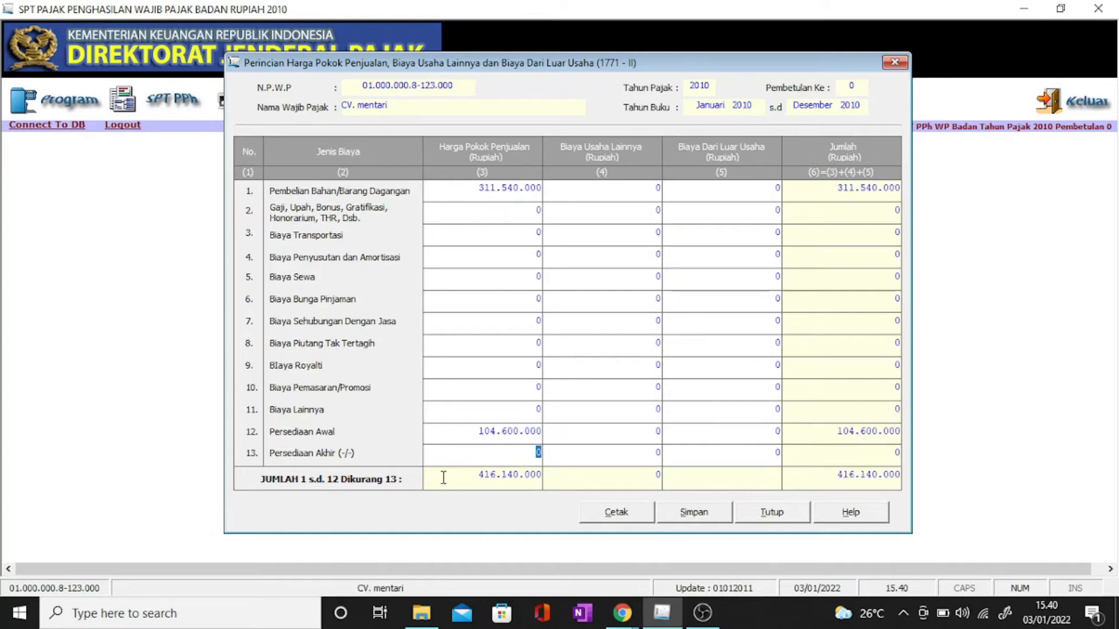
{"action": "type", "text": "94300000"}
{"action": "key", "text": "Tab"}
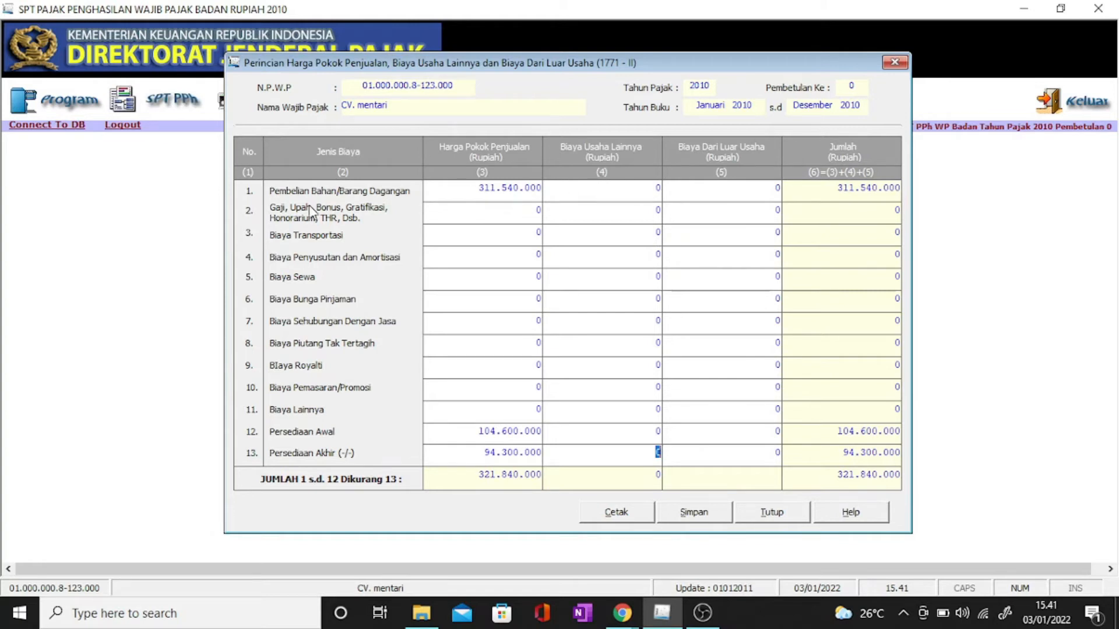
Step: Enter salaries 60.000.000, transport 36.000.000 and rent 12.000.000 in the expenses column (4)
{"action": "left_click", "coordinate": [647, 219]}
{"action": "type", "text": "60.000.000"}
{"action": "key", "text": "Tab"}
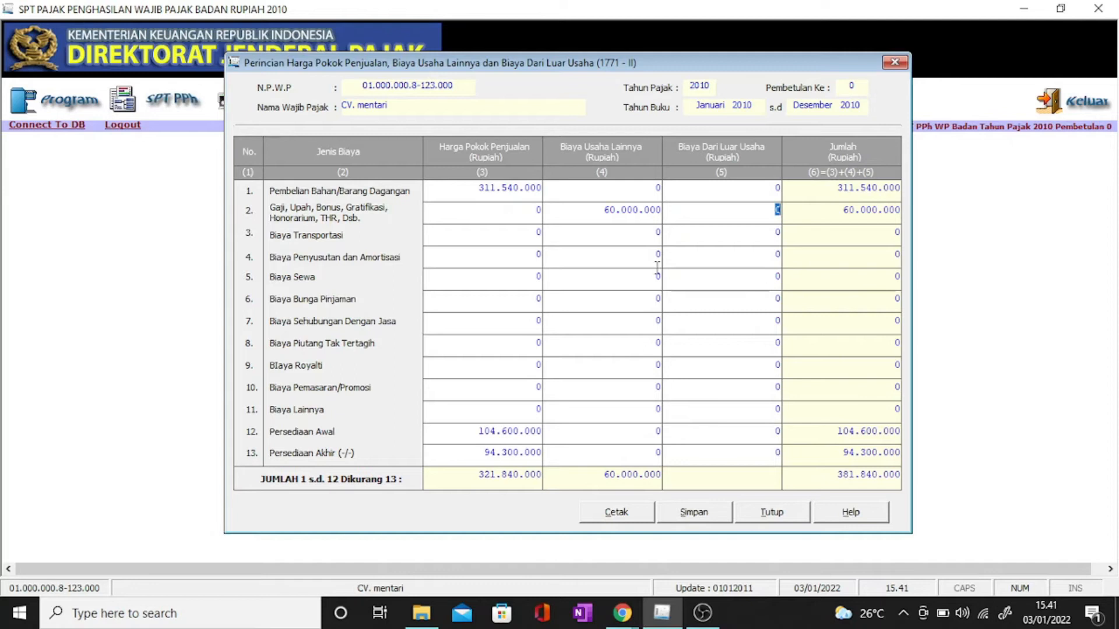
{"action": "left_click", "coordinate": [658, 235]}
{"action": "type", "text": "36."}
{"action": "type", "text": "000.000"}
{"action": "key", "text": "Tab"}
{"action": "left_click", "coordinate": [657, 277]}
{"action": "type", "text": "12.000.000"}
{"action": "key", "text": "Tab"}
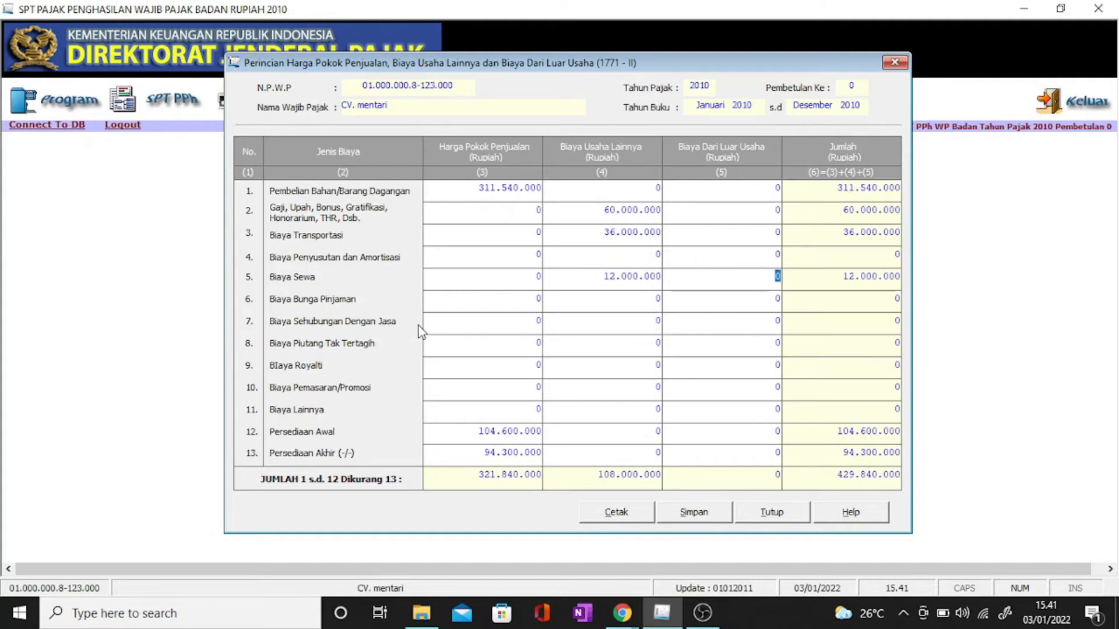
Step: Enter services 10.000.000, marketing 2.000.000 and other expenses 5.000.000 in column (4)
{"action": "left_click", "coordinate": [652, 328]}
{"action": "type", "text": "10."}
{"action": "type", "text": "000.000"}
{"action": "key", "text": "Tab"}
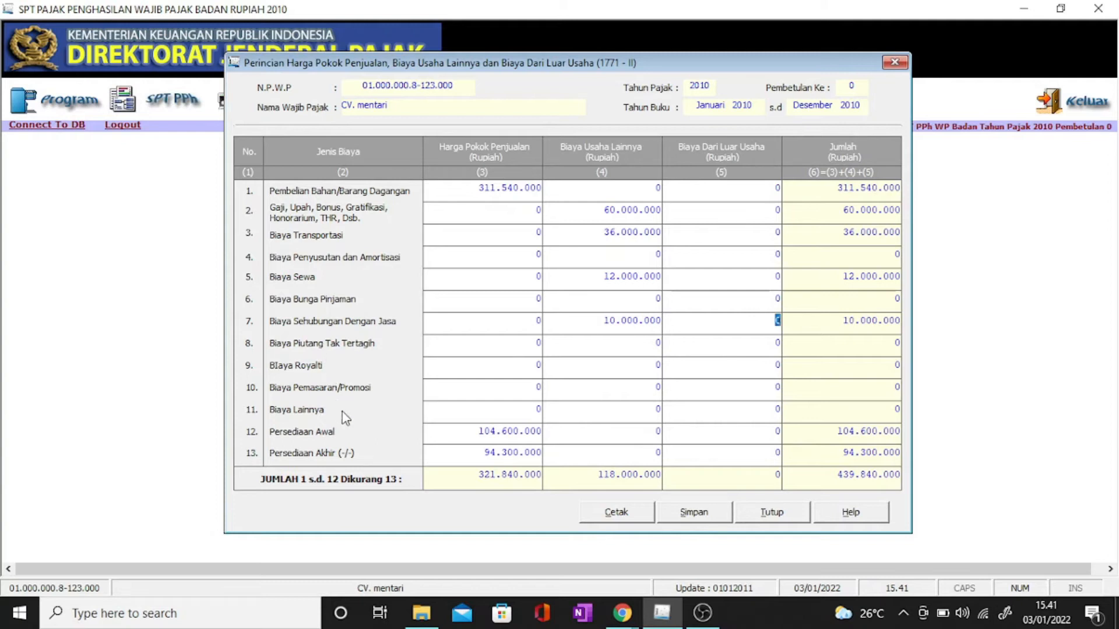
{"action": "key", "text": "Tab"}
{"action": "left_click", "coordinate": [655, 388]}
{"action": "type", "text": "2.0"}
{"action": "type", "text": "00.000"}
{"action": "key", "text": "Tab"}
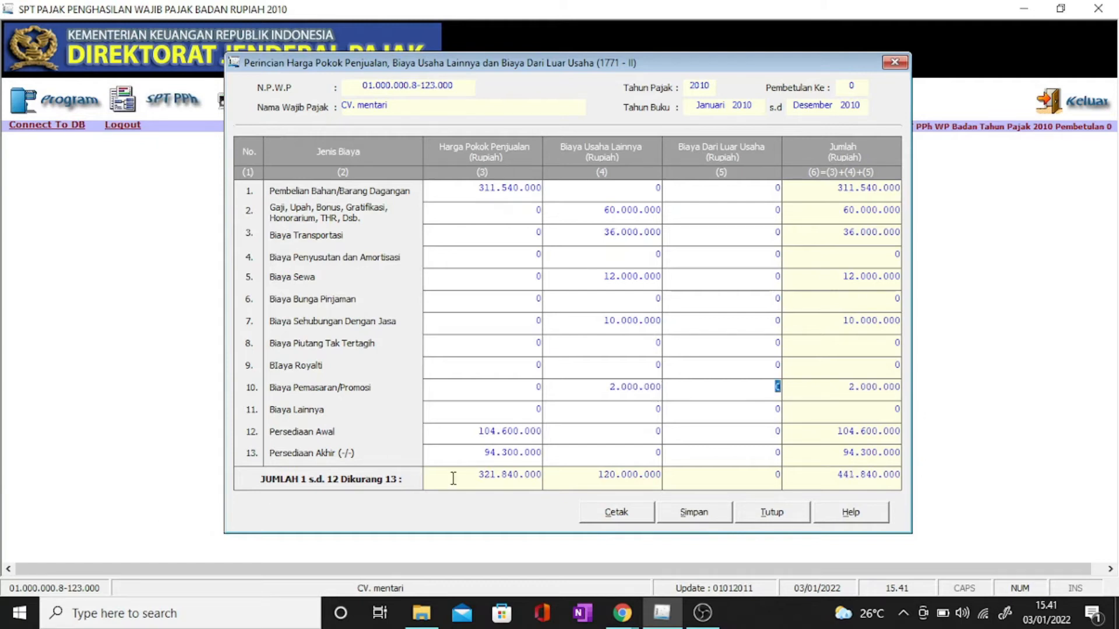
{"action": "left_click", "coordinate": [646, 413]}
{"action": "type", "text": "5.000.000"}
{"action": "left_click", "coordinate": [679, 393]}
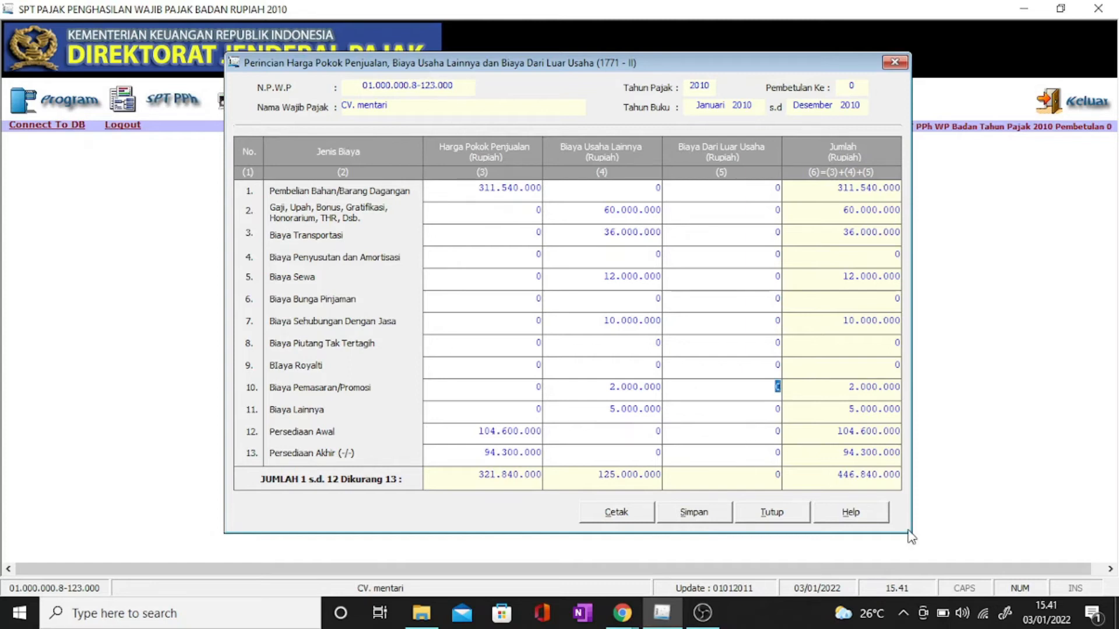
Step: Check the 446.840.000 grand total, save Formulir 1771-II, and close it
{"action": "left_click_drag", "start_coordinate": [844, 475], "coordinate": [880, 479]}
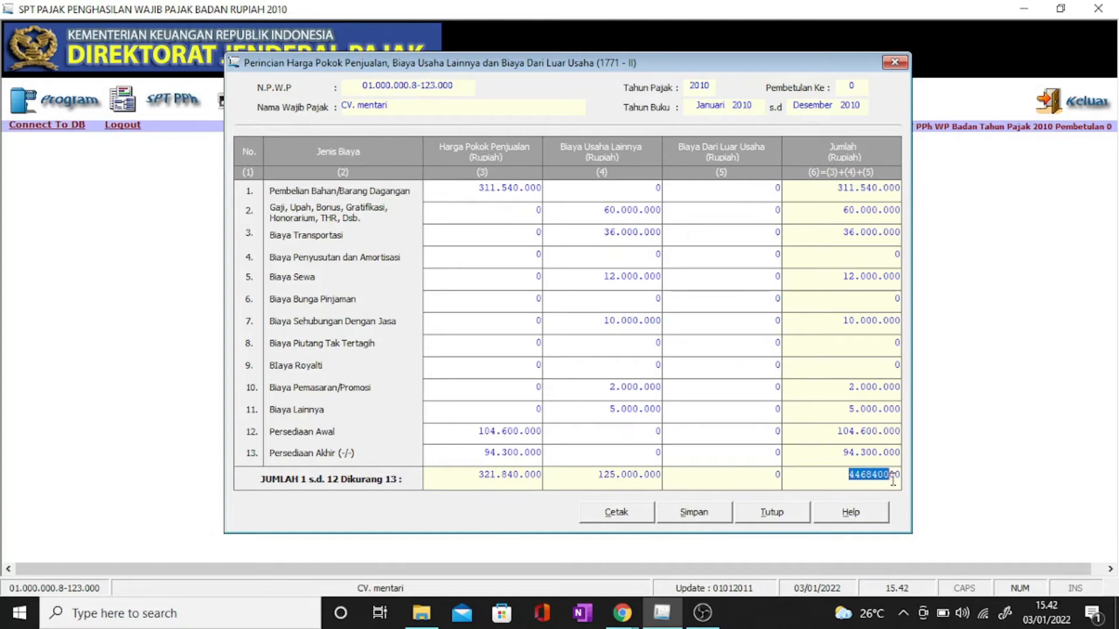
{"action": "left_click", "coordinate": [867, 475]}
{"action": "left_click_drag", "start_coordinate": [849, 476], "coordinate": [898, 473]}
{"action": "left_click", "coordinate": [900, 477]}
{"action": "left_click", "coordinate": [696, 513]}
{"action": "left_click", "coordinate": [545, 362]}
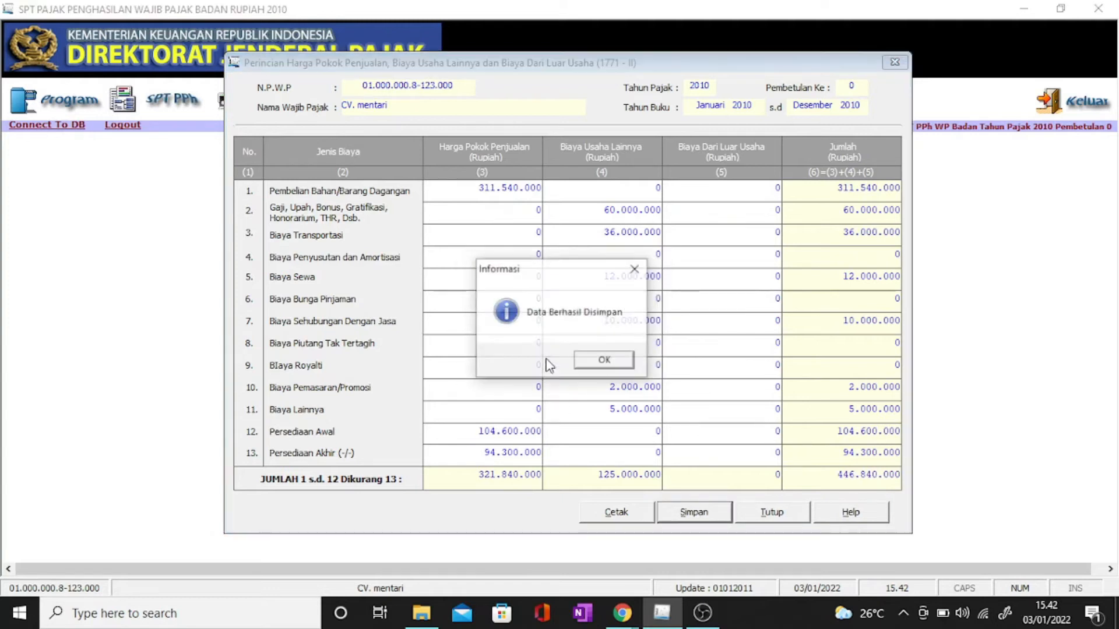
{"action": "left_click", "coordinate": [605, 361]}
{"action": "left_click", "coordinate": [769, 514]}
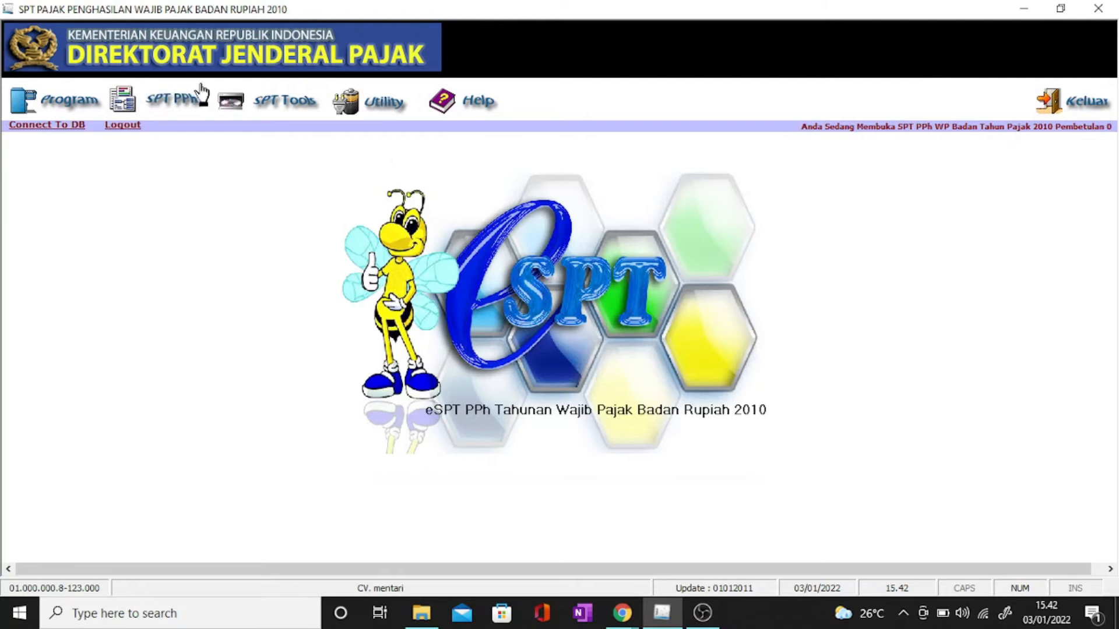
Step: Open Formulir 1771-I for net fiscal income from the attachment list
{"action": "left_click", "coordinate": [173, 96]}
{"action": "mouse_move", "coordinate": [326, 151]}
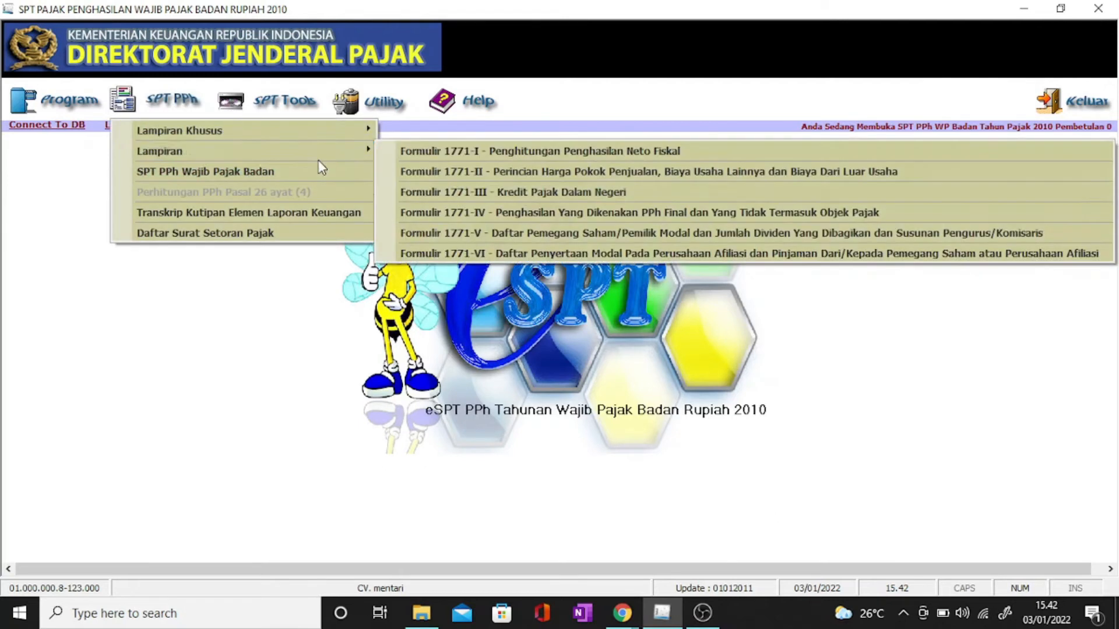
{"action": "left_click", "coordinate": [538, 153]}
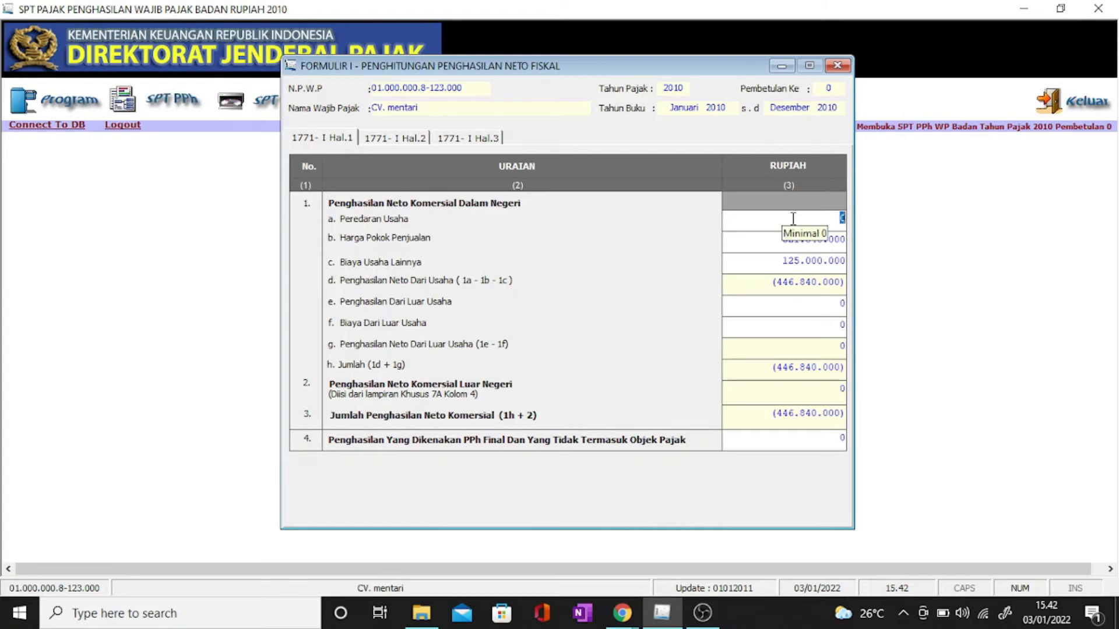
Step: Enter 543.000.000 business revenue and 96.160.000 final-taxed income in row 4
{"action": "type", "text": "543000000"}
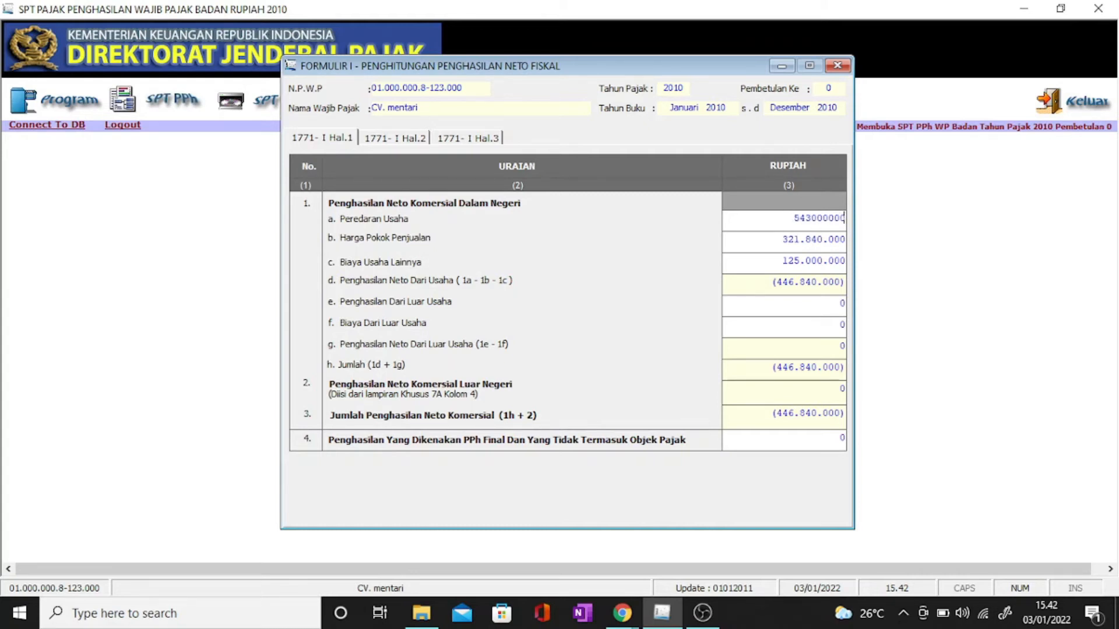
{"action": "key", "text": "Tab"}
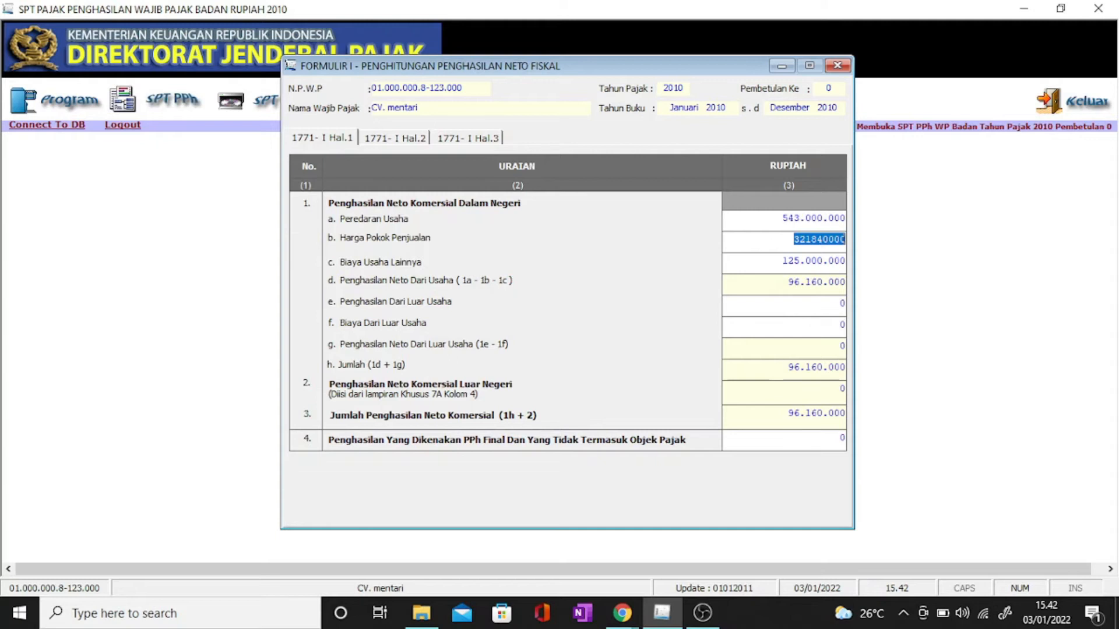
{"action": "left_click", "coordinate": [361, 442]}
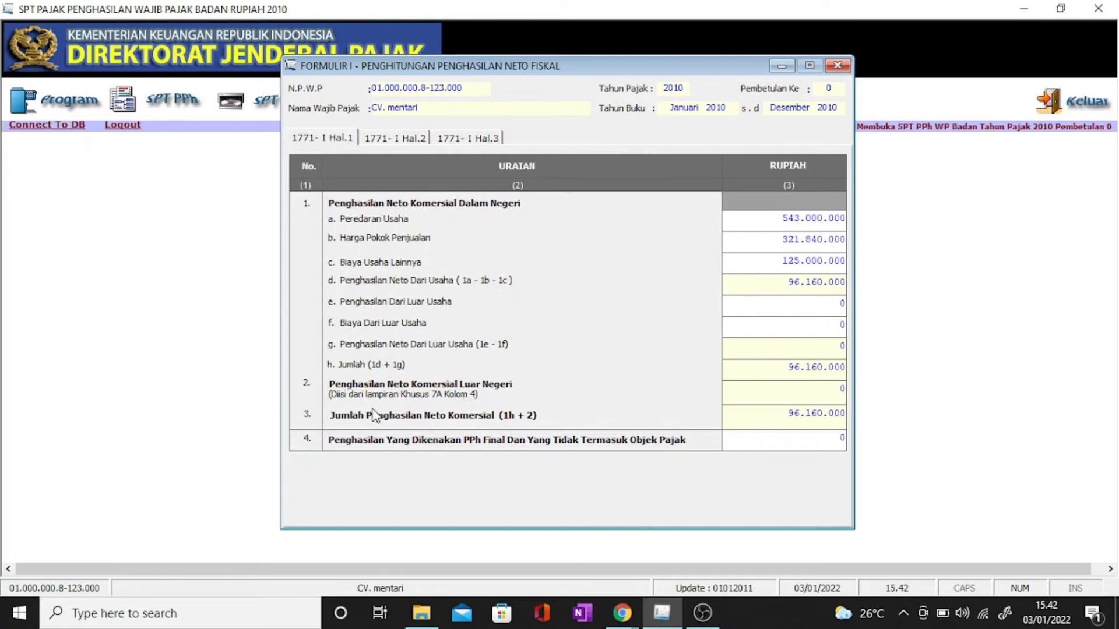
{"action": "left_click", "coordinate": [820, 444]}
{"action": "type", "text": "96.160.000"}
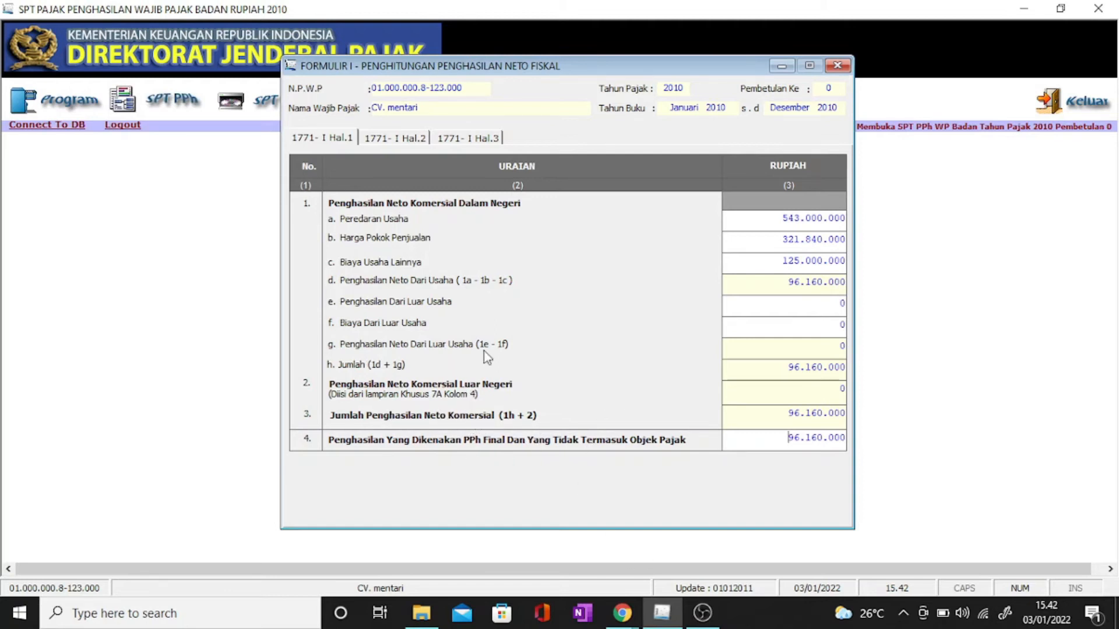
Step: Review pages Hal.1, Hal.2 and Hal.3 of Formulir 1771-I
{"action": "left_click", "coordinate": [384, 140]}
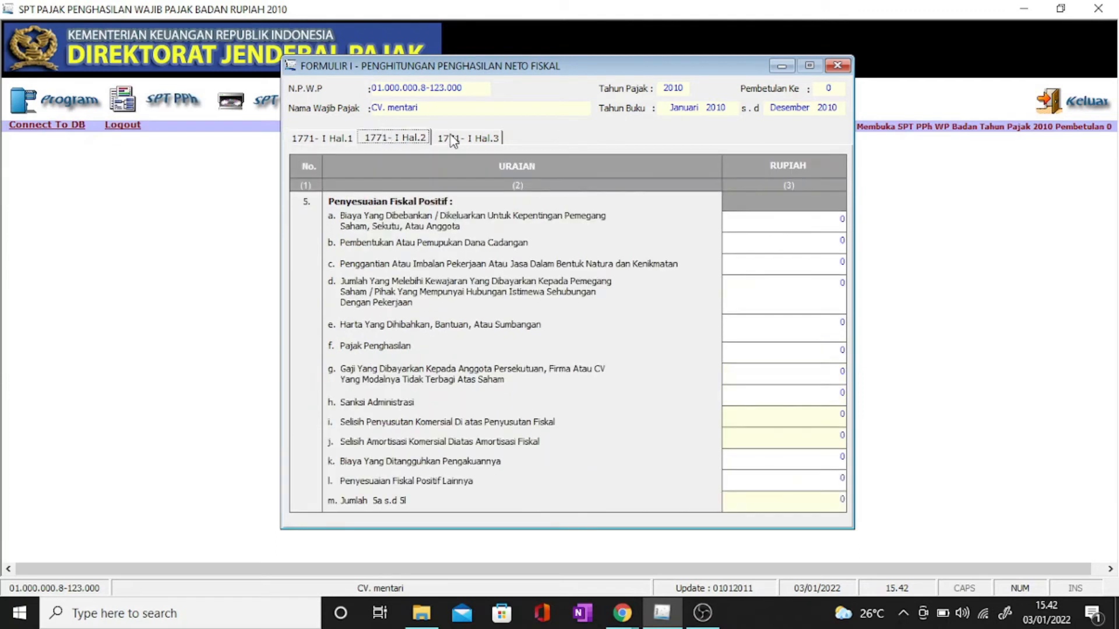
{"action": "left_click", "coordinate": [455, 140]}
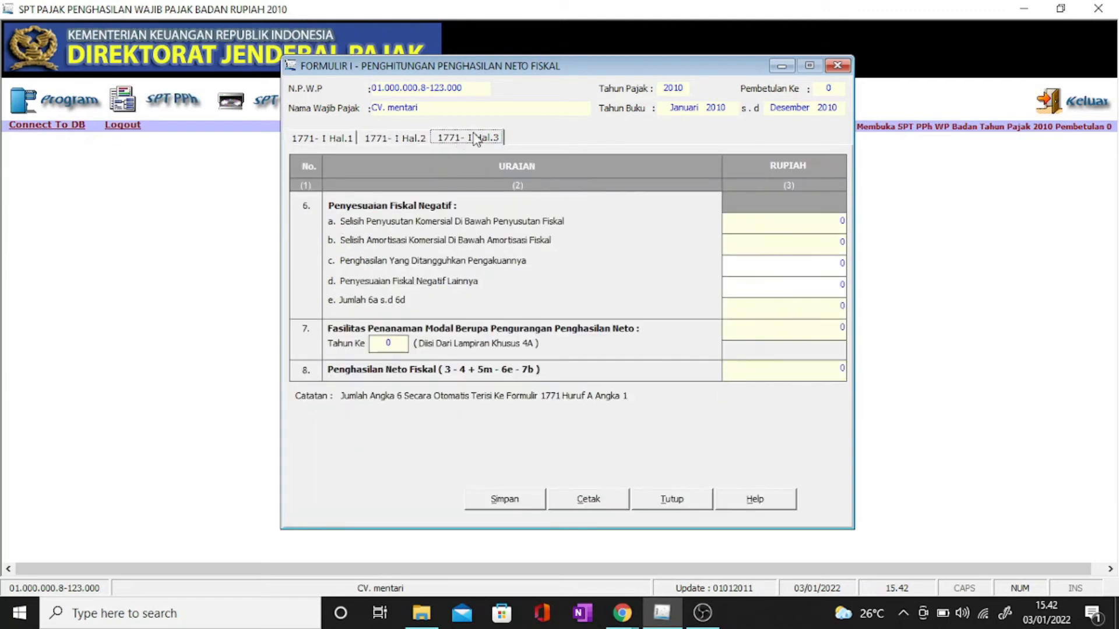
{"action": "left_click", "coordinate": [394, 139]}
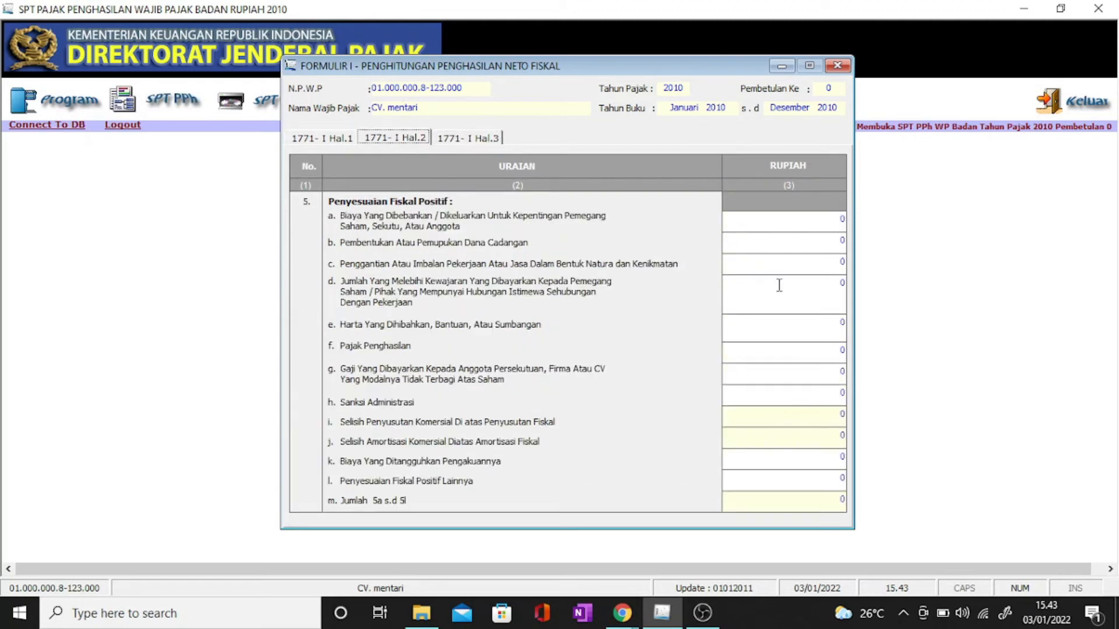
{"action": "left_click", "coordinate": [325, 138]}
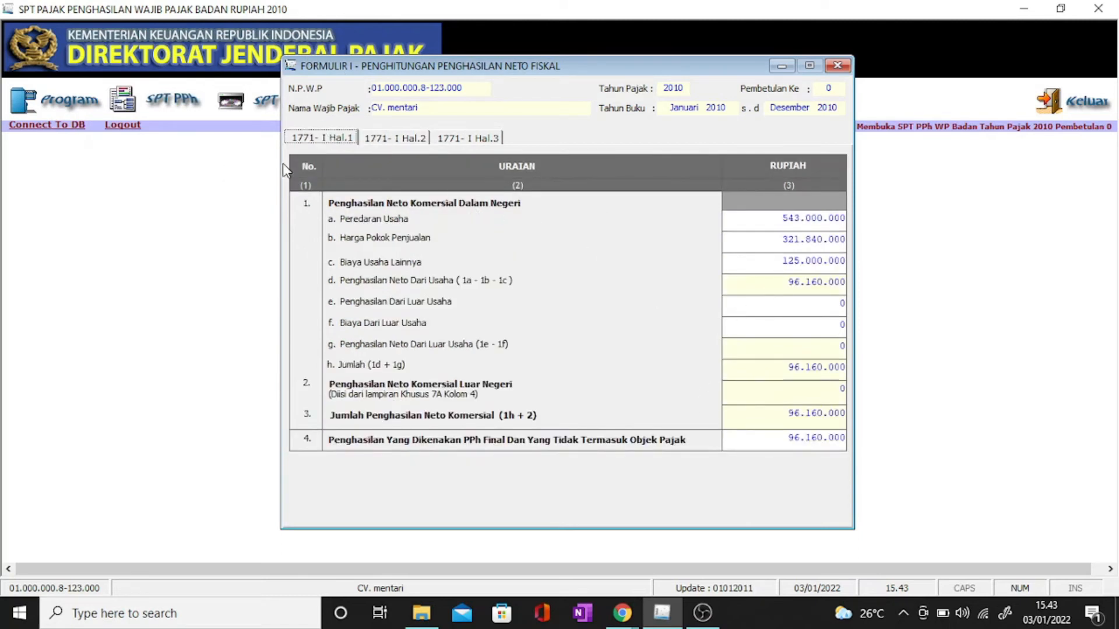
{"action": "left_click", "coordinate": [425, 140]}
{"action": "left_click", "coordinate": [475, 139]}
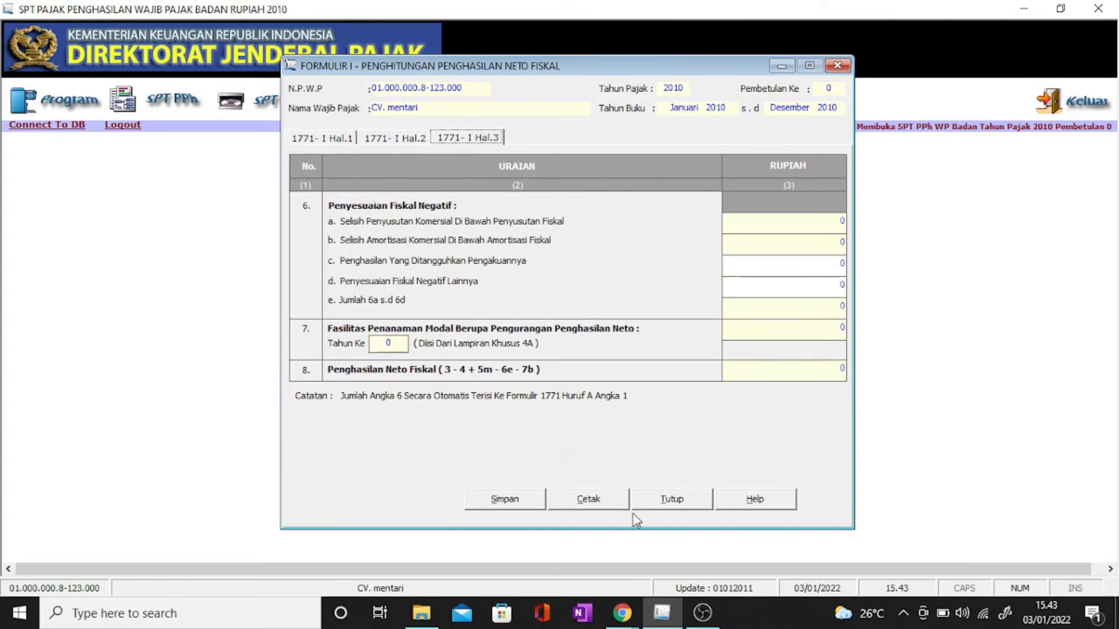
Step: Save Formulir 1771-I, confirming the saved message, and close it
{"action": "left_click", "coordinate": [519, 504]}
{"action": "left_click", "coordinate": [535, 362]}
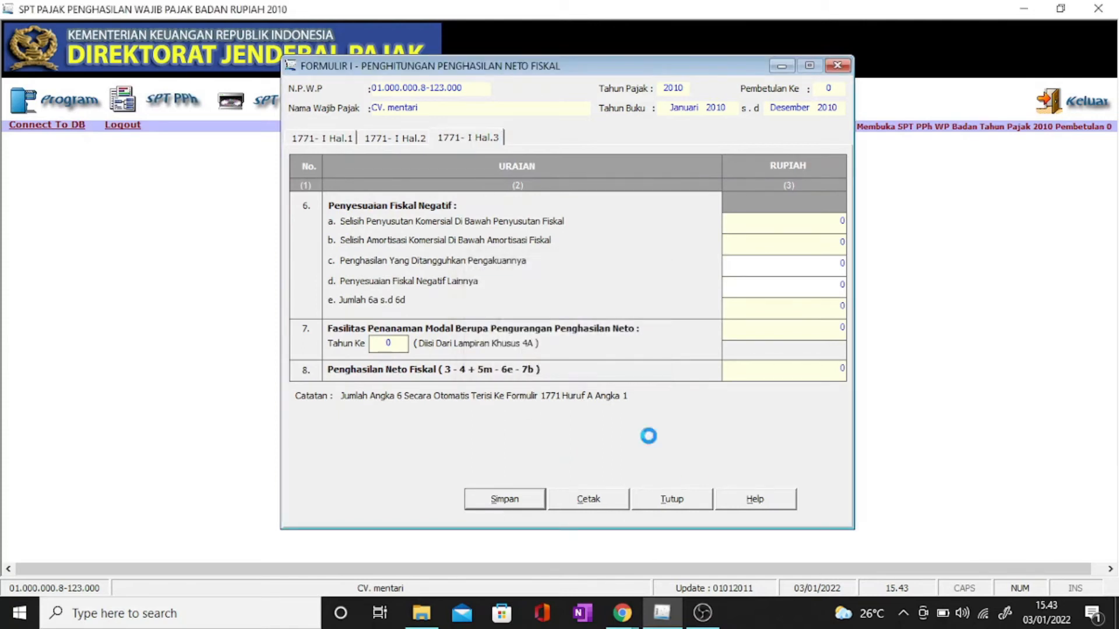
{"action": "left_click", "coordinate": [603, 360]}
{"action": "left_click", "coordinate": [670, 499]}
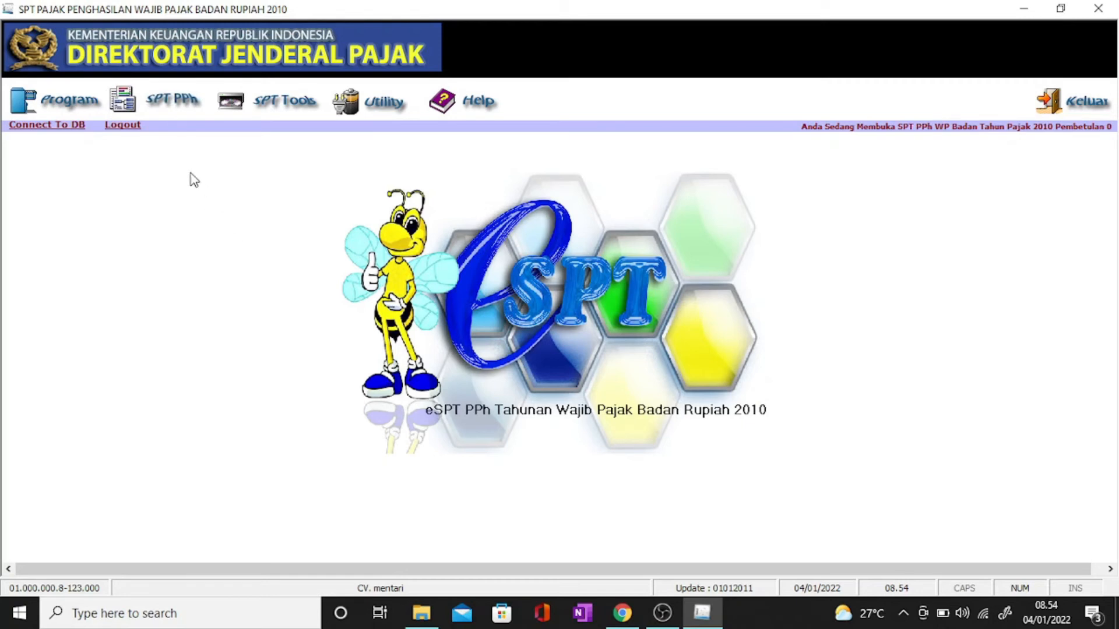
Step: Open the SPT PPh Wajib Pajak Badan form, browse sections BAG. A–H, and return to PEMBUKUAN
{"action": "left_click", "coordinate": [169, 109]}
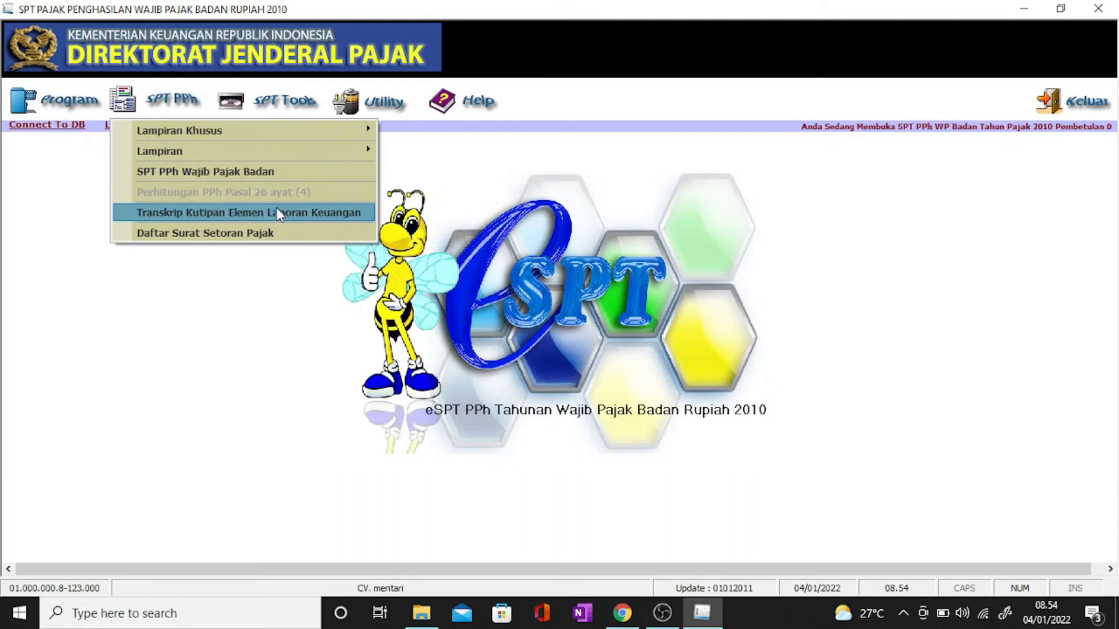
{"action": "left_click", "coordinate": [254, 174]}
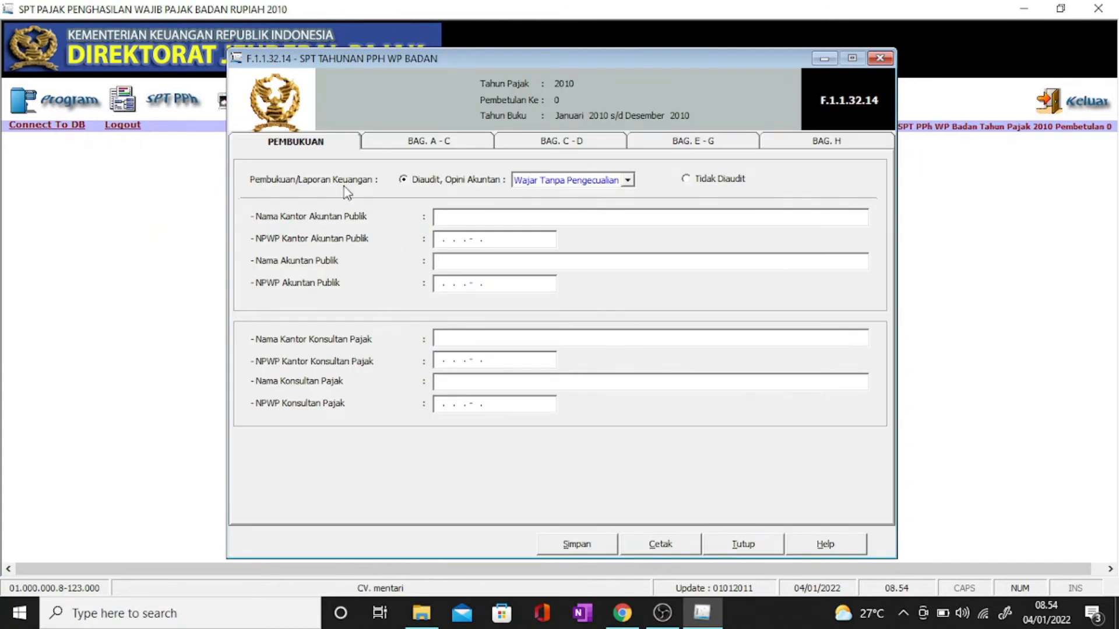
{"action": "left_click", "coordinate": [431, 145]}
{"action": "left_click", "coordinate": [516, 144]}
{"action": "left_click", "coordinate": [751, 149]}
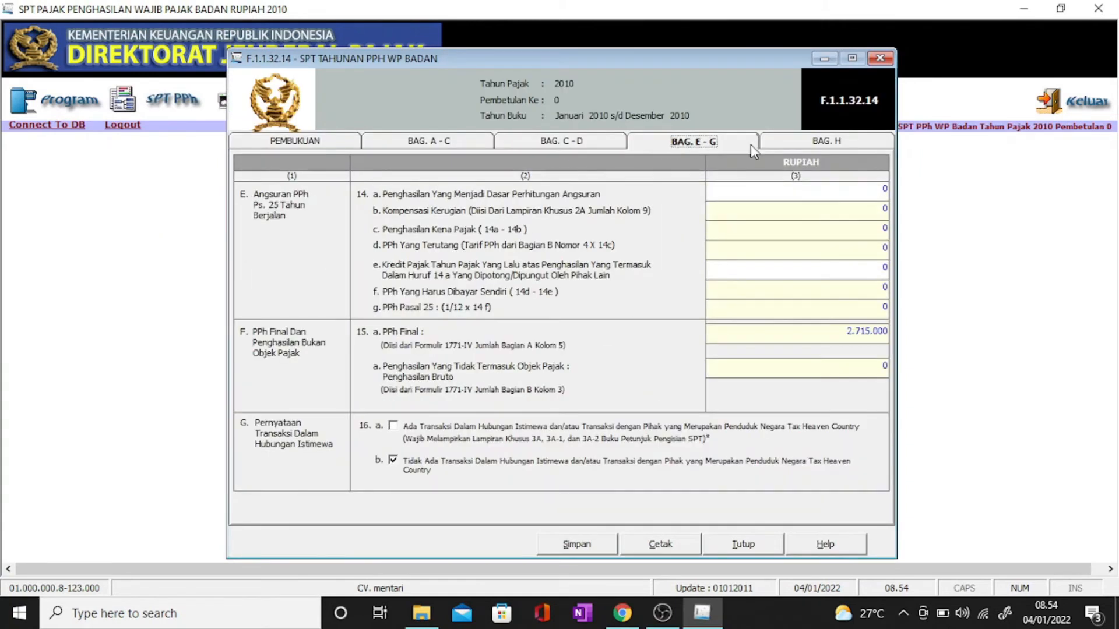
{"action": "left_click", "coordinate": [379, 141]}
{"action": "left_click", "coordinate": [558, 146]}
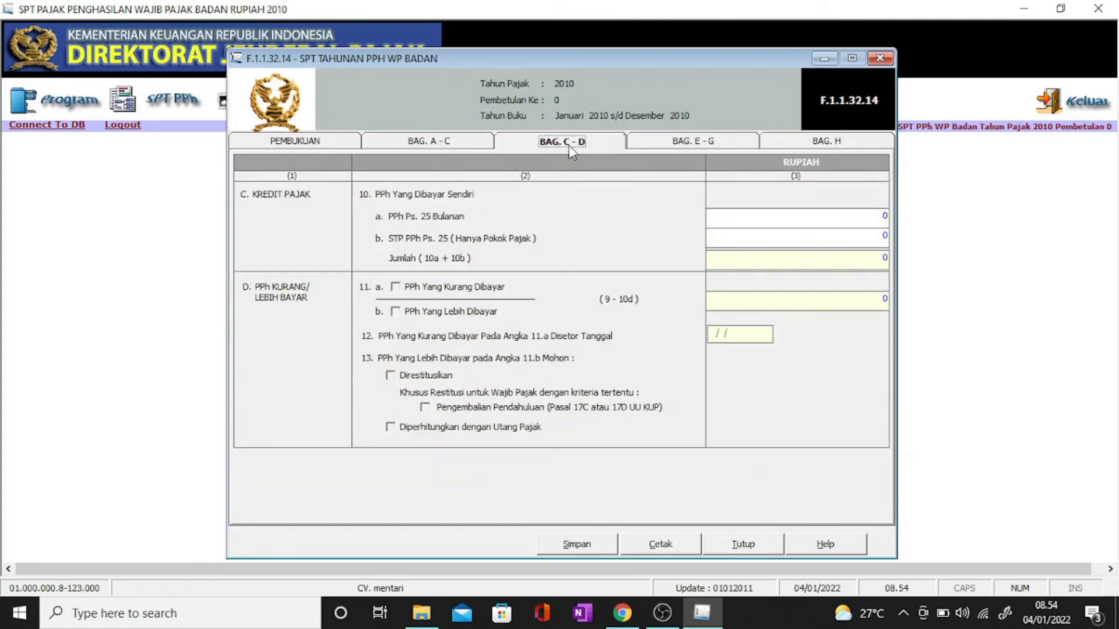
{"action": "left_click", "coordinate": [694, 145]}
{"action": "left_click", "coordinate": [826, 146]}
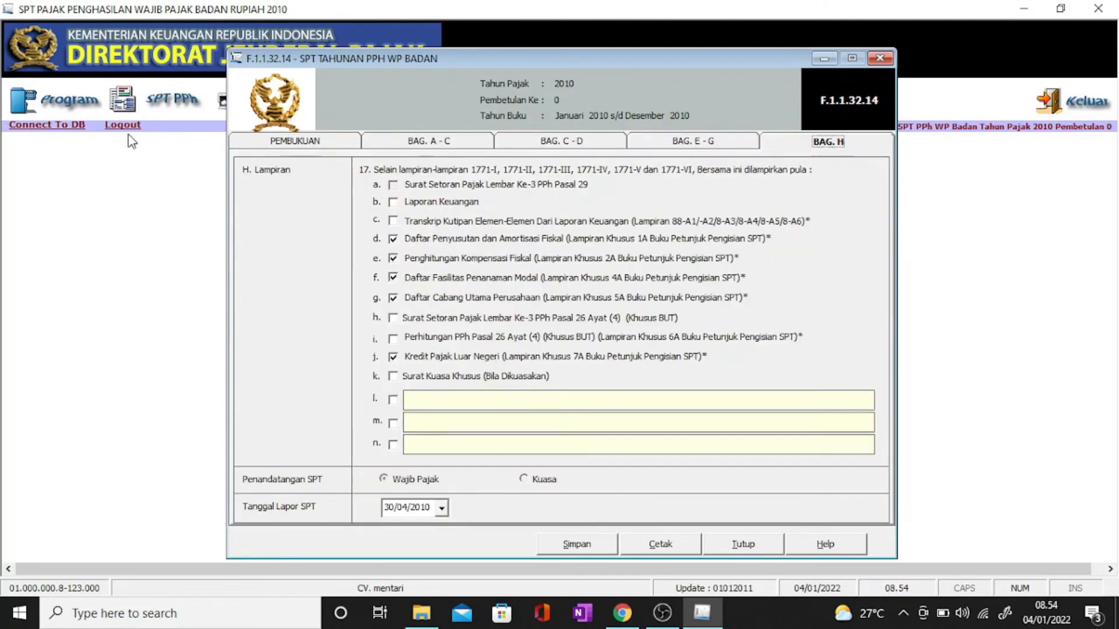
{"action": "left_click", "coordinate": [250, 146]}
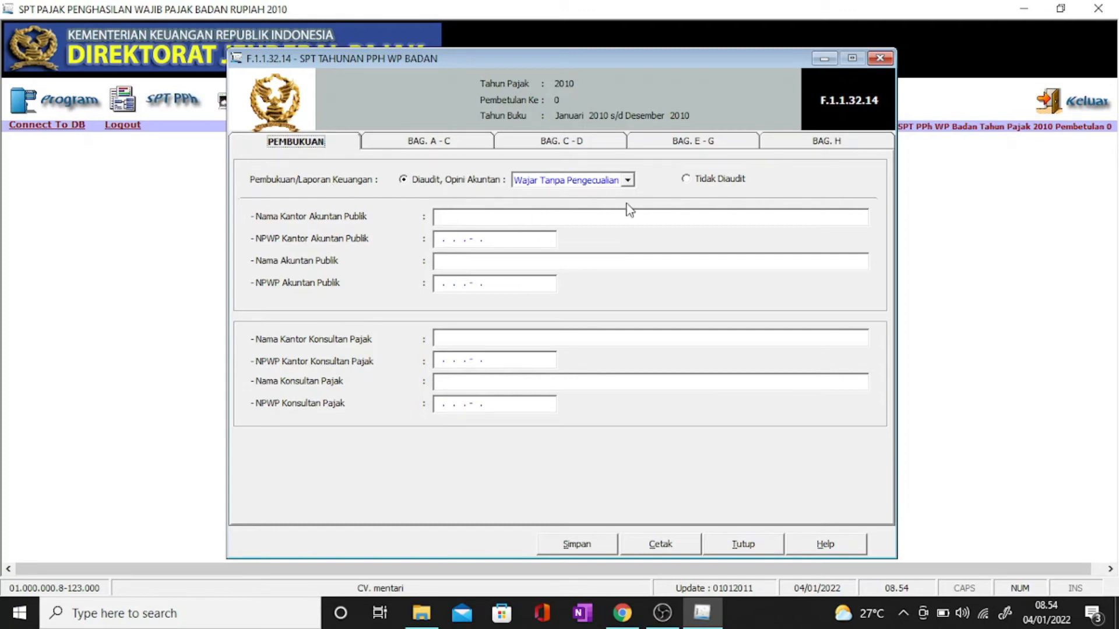
Step: Mark the financial statements Tidak Diaudit, review sections A-C to E-G, and open BAG. H
{"action": "left_click", "coordinate": [703, 186]}
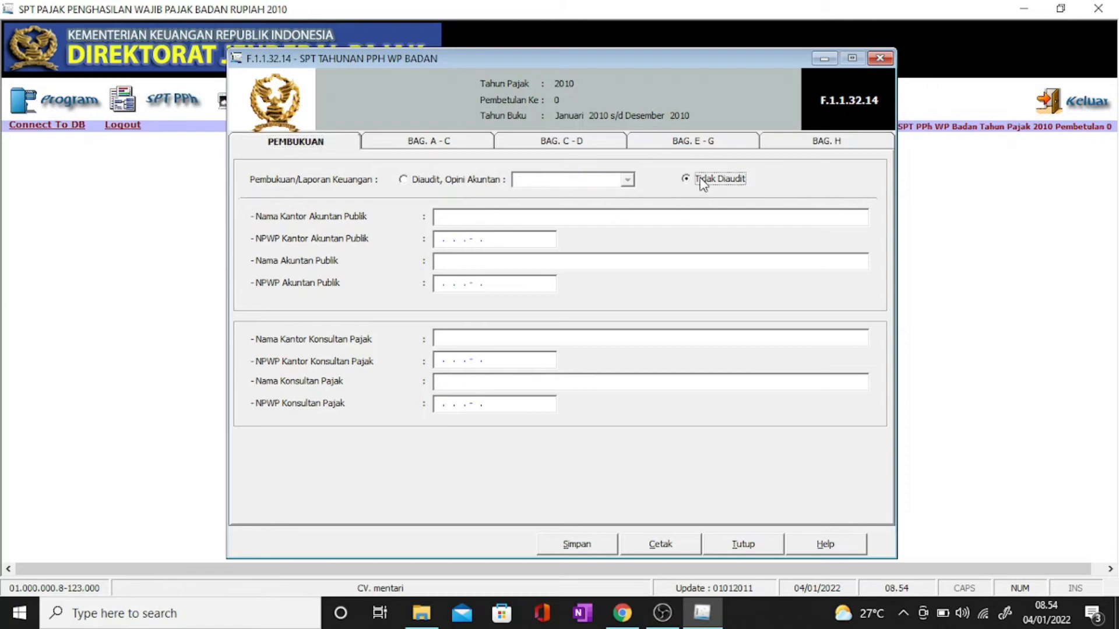
{"action": "left_click", "coordinate": [447, 145]}
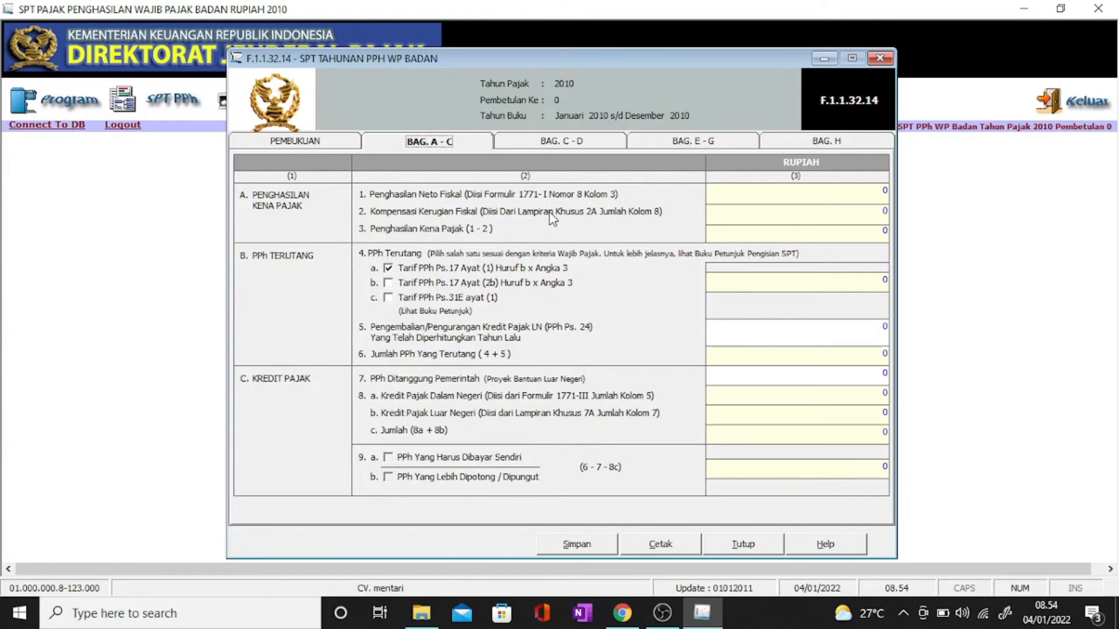
{"action": "left_click", "coordinate": [572, 144]}
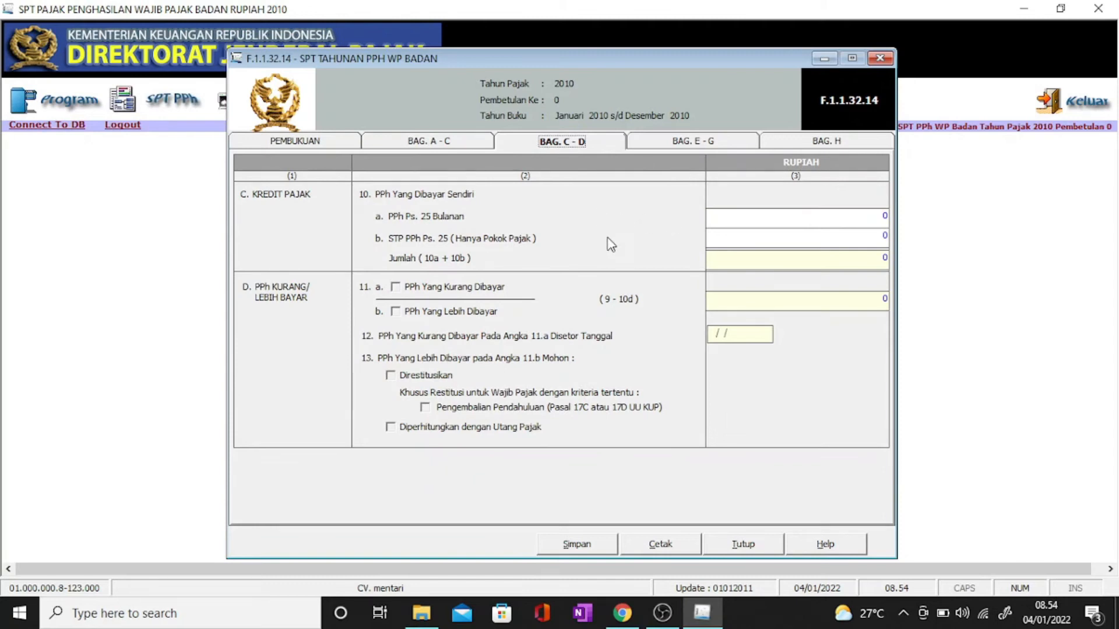
{"action": "left_click", "coordinate": [699, 146]}
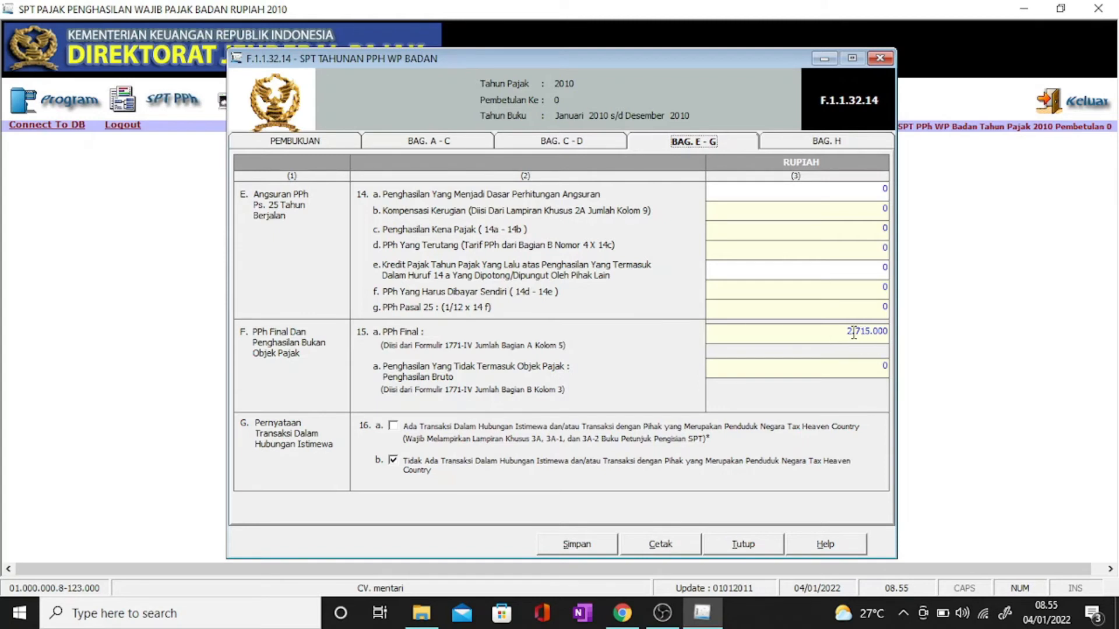
{"action": "left_click_drag", "start_coordinate": [854, 332], "coordinate": [861, 332]}
{"action": "left_click", "coordinate": [885, 335]}
{"action": "left_click", "coordinate": [795, 147]}
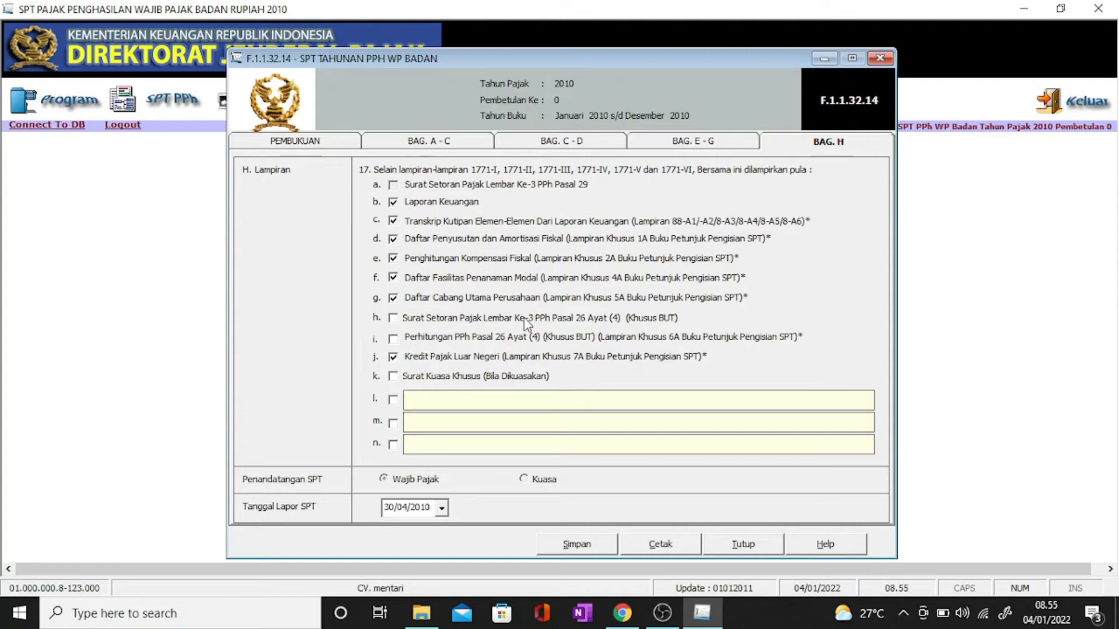
Step: Untick attachments d, e, f, g and the Kredit Pajak Luar Negeri attachment
{"action": "left_click", "coordinate": [393, 239]}
{"action": "left_click", "coordinate": [392, 258]}
{"action": "left_click", "coordinate": [393, 278]}
{"action": "left_click", "coordinate": [393, 298]}
{"action": "left_click", "coordinate": [393, 357]}
Step: Set the report date to 28/01/2011 using the calendar
{"action": "left_click", "coordinate": [441, 510]}
{"action": "left_click", "coordinate": [513, 386]}
{"action": "left_click", "coordinate": [513, 385]}
{"action": "double_click", "coordinate": [513, 385]}
{"action": "left_click", "coordinate": [513, 385]}
{"action": "double_click", "coordinate": [513, 386]}
{"action": "double_click", "coordinate": [513, 386]}
{"action": "double_click", "coordinate": [513, 386]}
{"action": "double_click", "coordinate": [396, 385]}
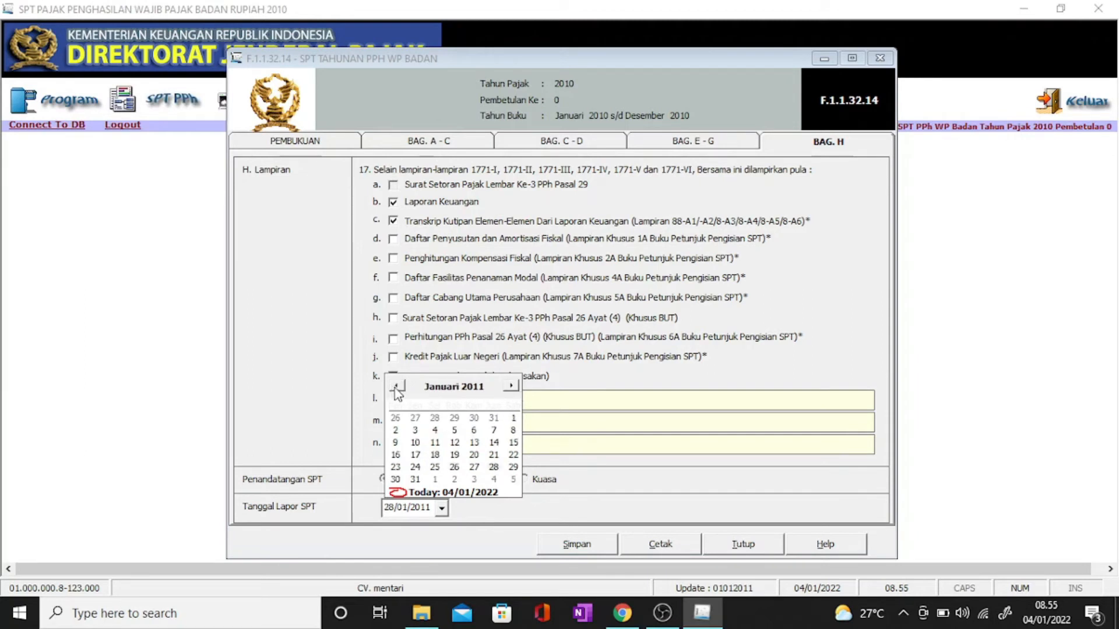
{"action": "left_click", "coordinate": [494, 524]}
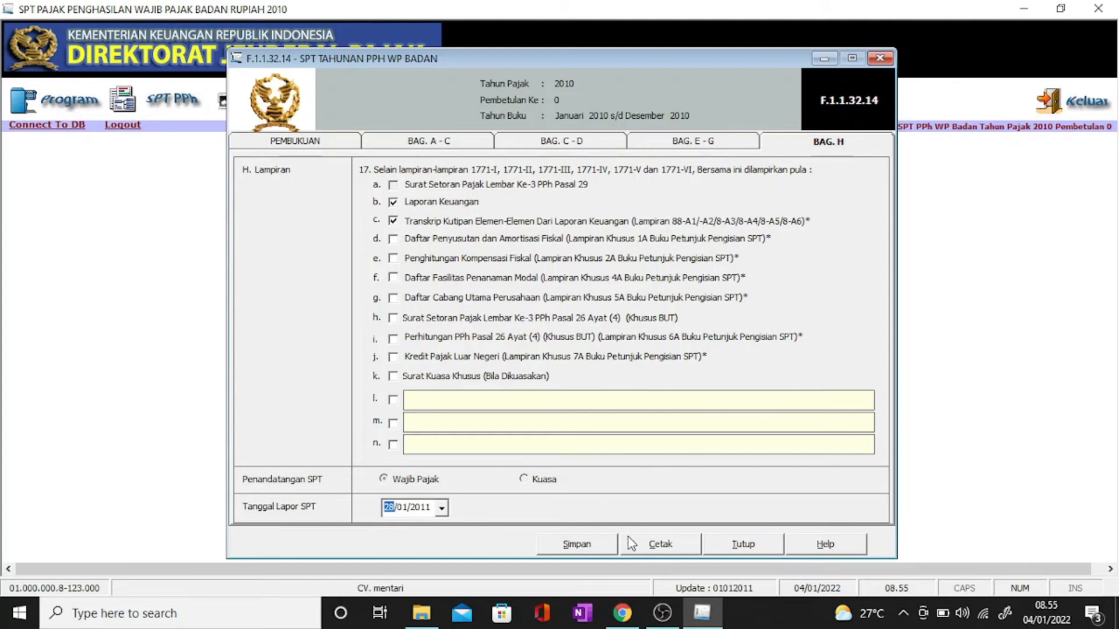
Step: Save the return form and bring up its Formulir 1771 print preview
{"action": "left_click", "coordinate": [582, 541]}
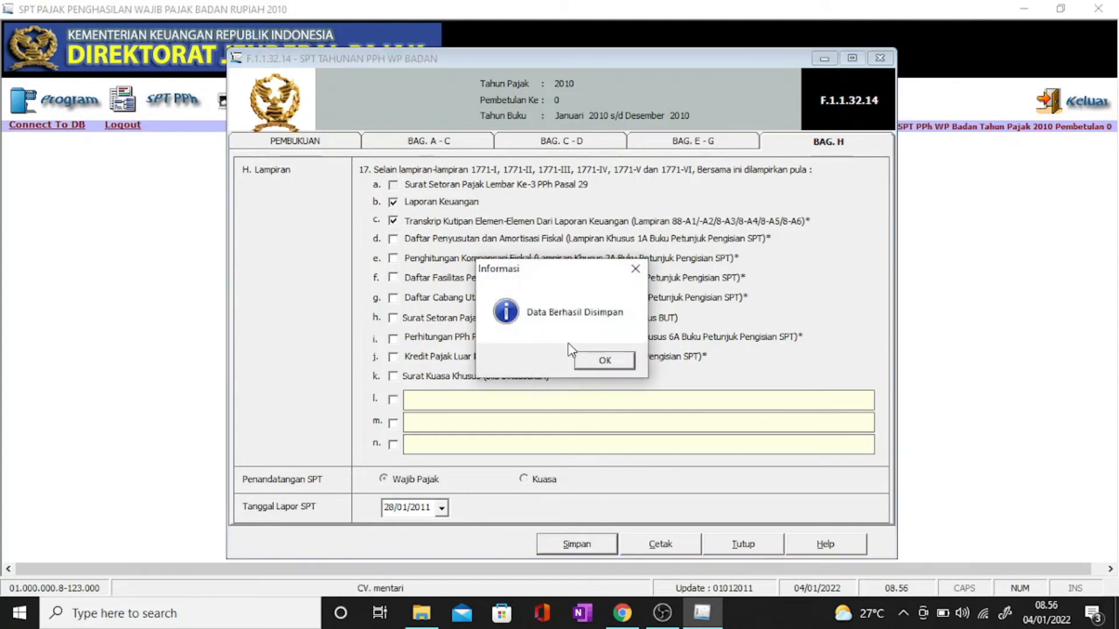
{"action": "left_click", "coordinate": [604, 362]}
{"action": "left_click", "coordinate": [670, 543]}
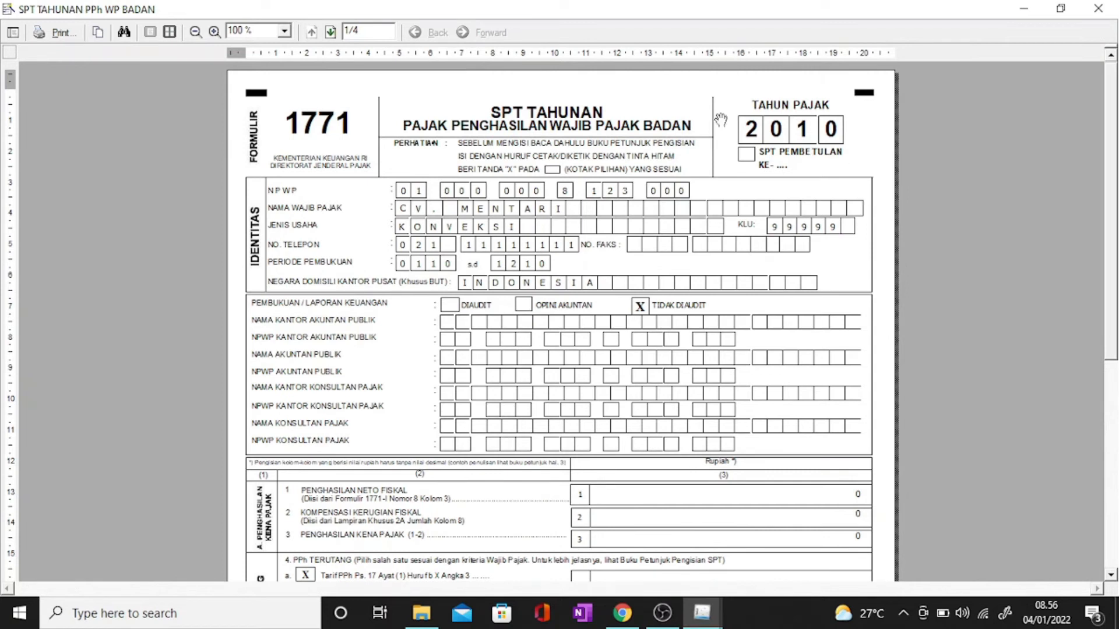
Step: Scroll through the Formulir 1771 print preview and back to the first page
{"action": "scroll", "coordinate": [720, 120], "scroll_direction": "down", "scroll_amount": 3}
{"action": "scroll", "coordinate": [725, 268], "scroll_direction": "down", "scroll_amount": 6}
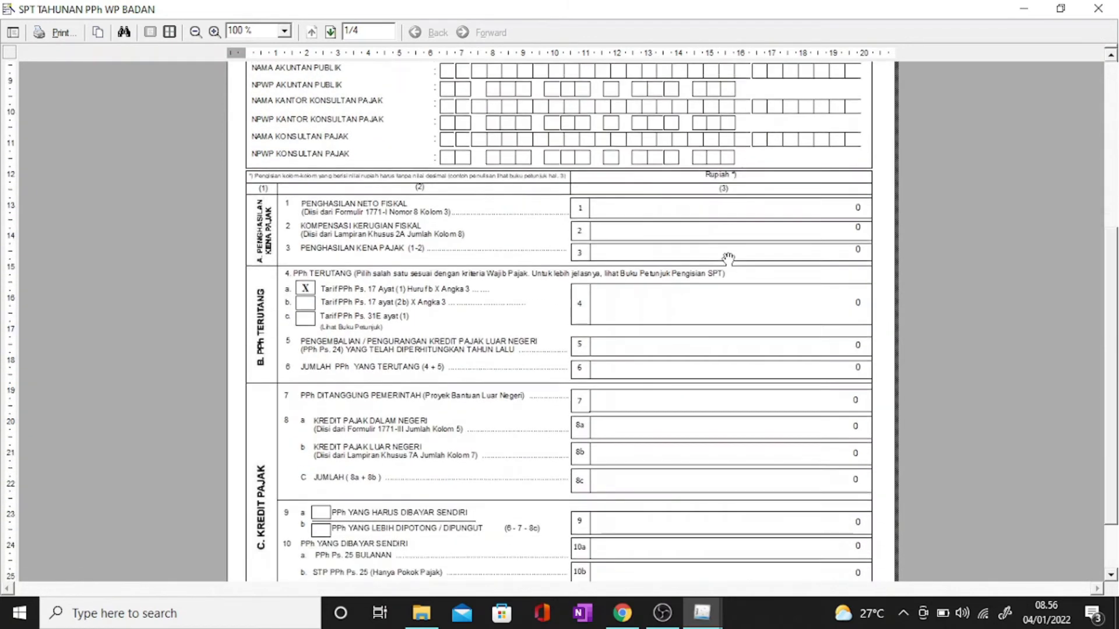
{"action": "scroll", "coordinate": [738, 252], "scroll_direction": "up", "scroll_amount": 7}
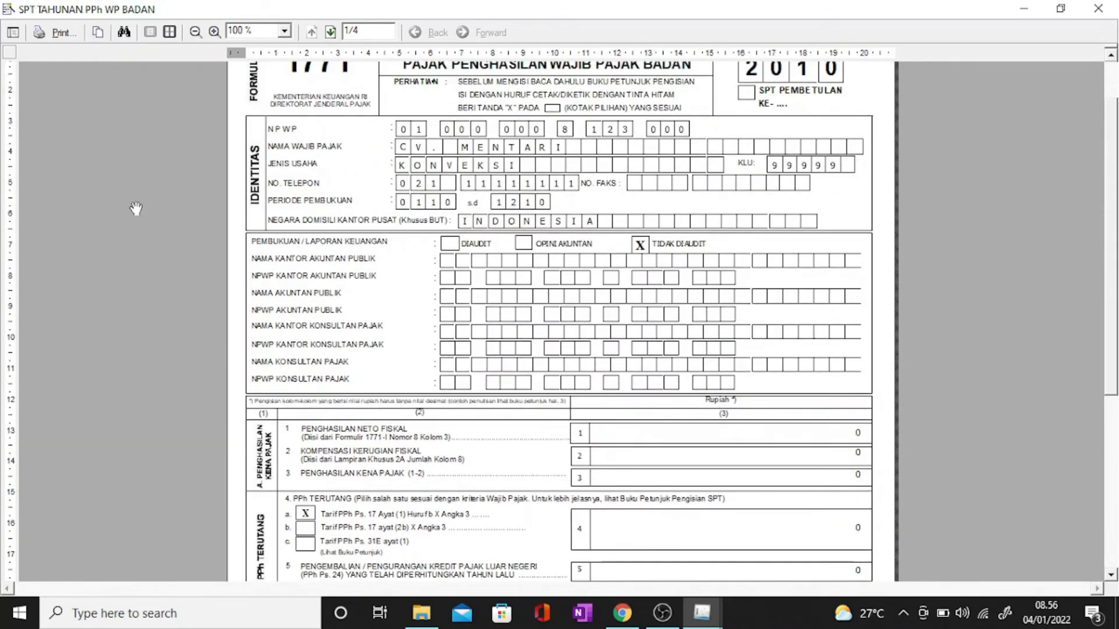
Step: Print the return to Microsoft Print to PDF in portrait orientation on A4 paper
{"action": "left_click", "coordinate": [56, 35]}
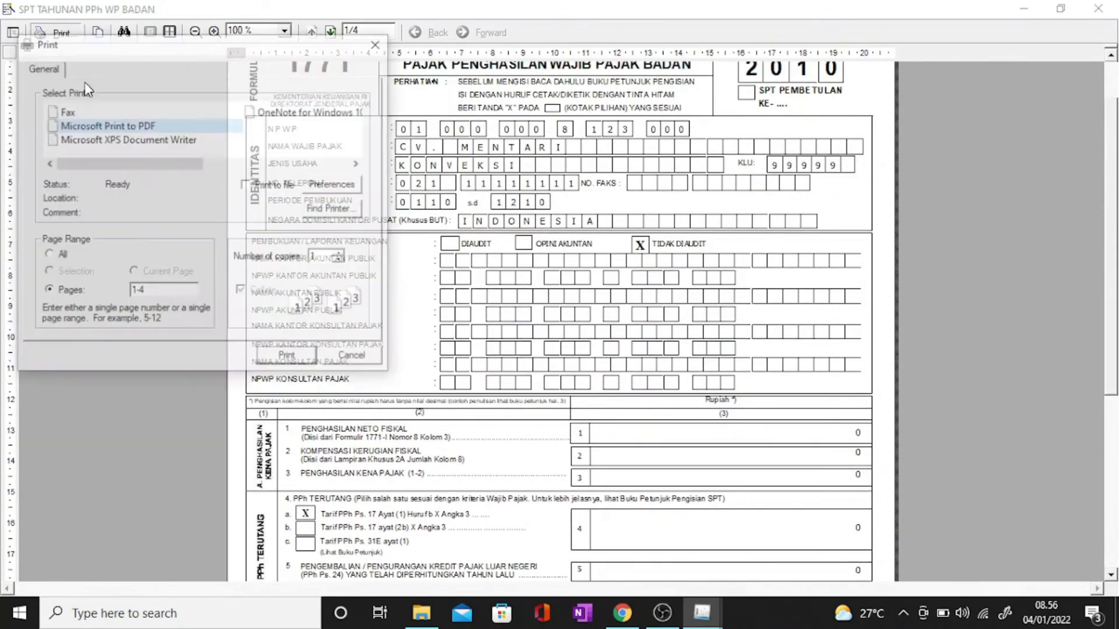
{"action": "left_click", "coordinate": [106, 129]}
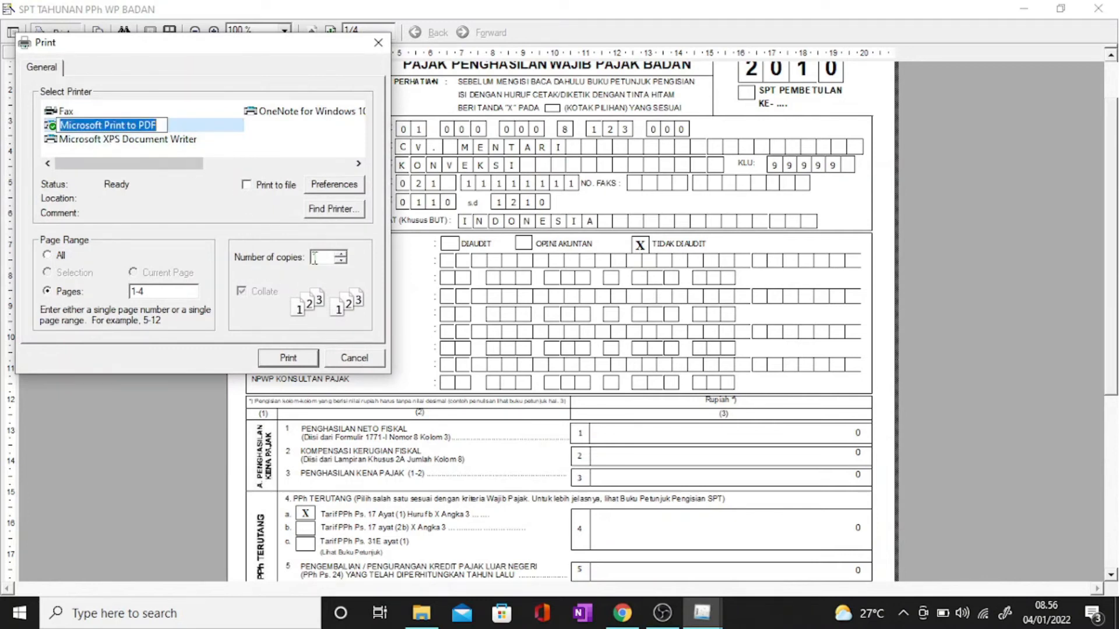
{"action": "left_click", "coordinate": [341, 190]}
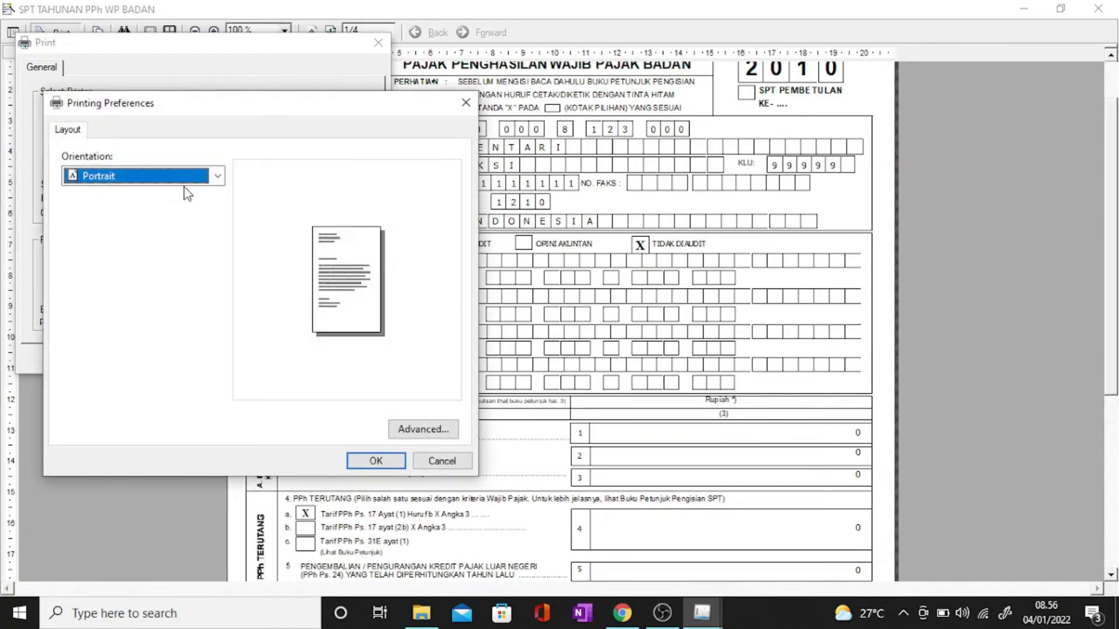
{"action": "left_click", "coordinate": [185, 176]}
{"action": "left_click", "coordinate": [187, 209]}
{"action": "left_click", "coordinate": [408, 430]}
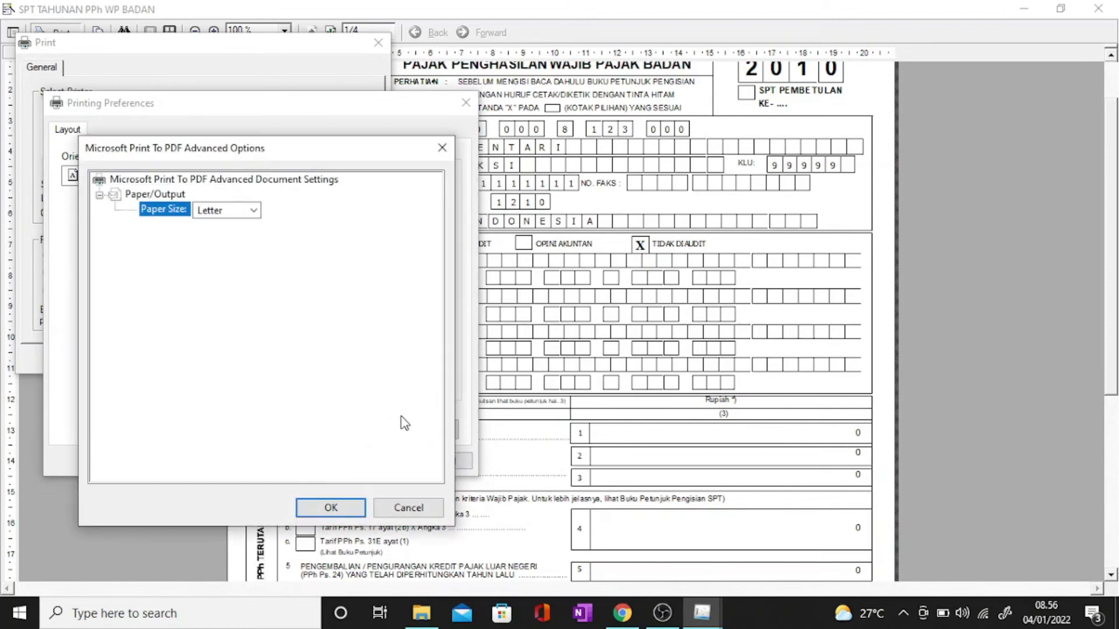
{"action": "left_click", "coordinate": [254, 210]}
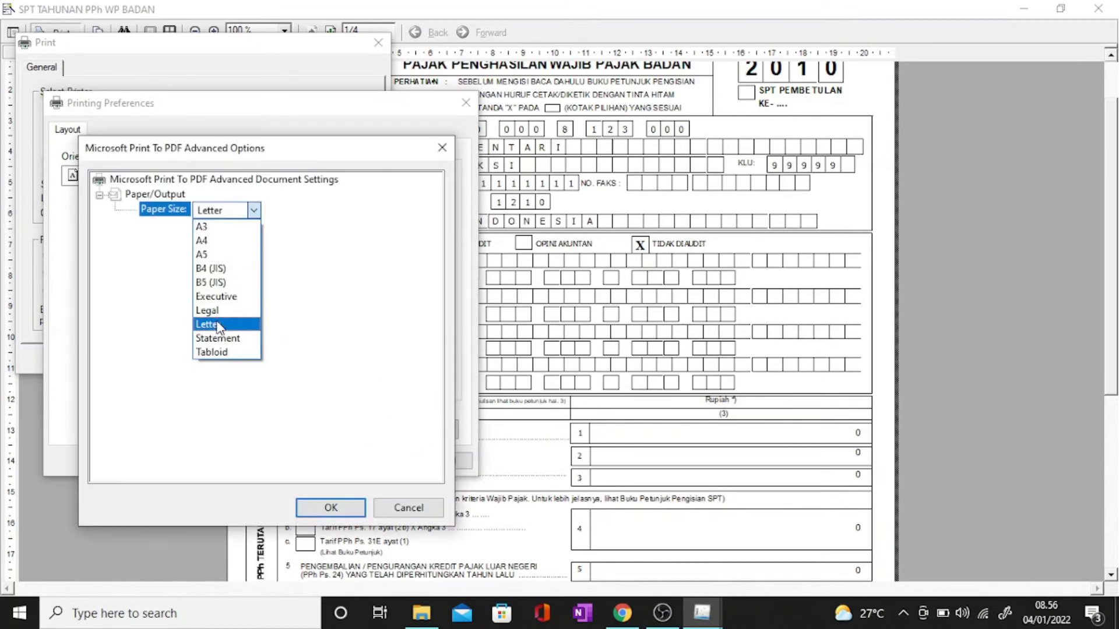
{"action": "left_click", "coordinate": [209, 240]}
{"action": "left_click", "coordinate": [331, 508]}
{"action": "left_click", "coordinate": [375, 461]}
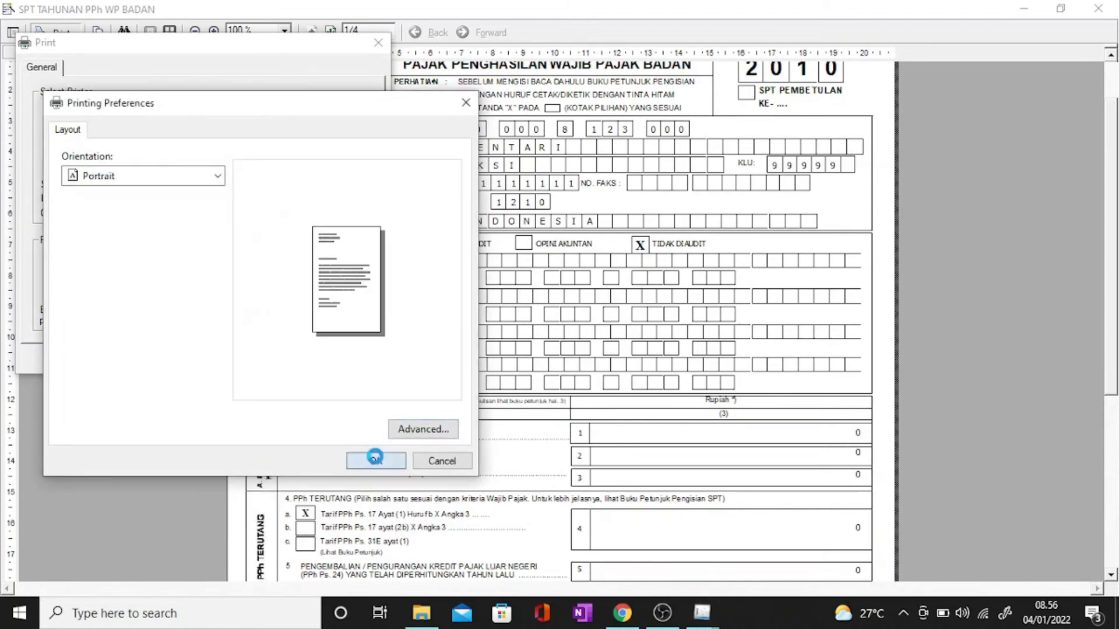
{"action": "left_click", "coordinate": [289, 365]}
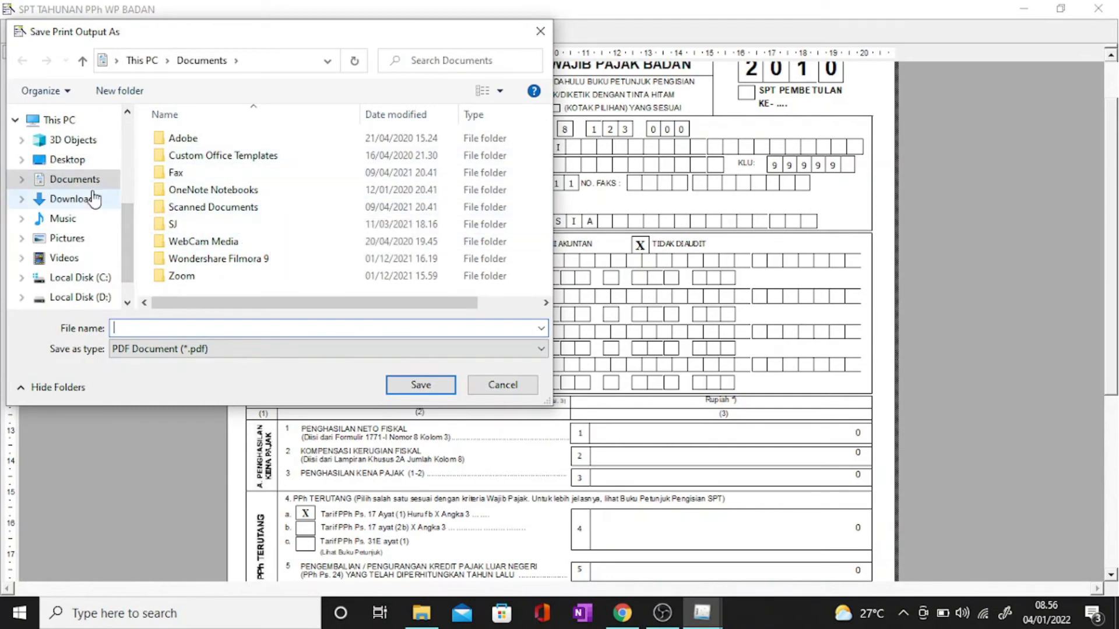
Step: Save the PDF output under the file name 'induk spt pph badan'
{"action": "left_click", "coordinate": [223, 328]}
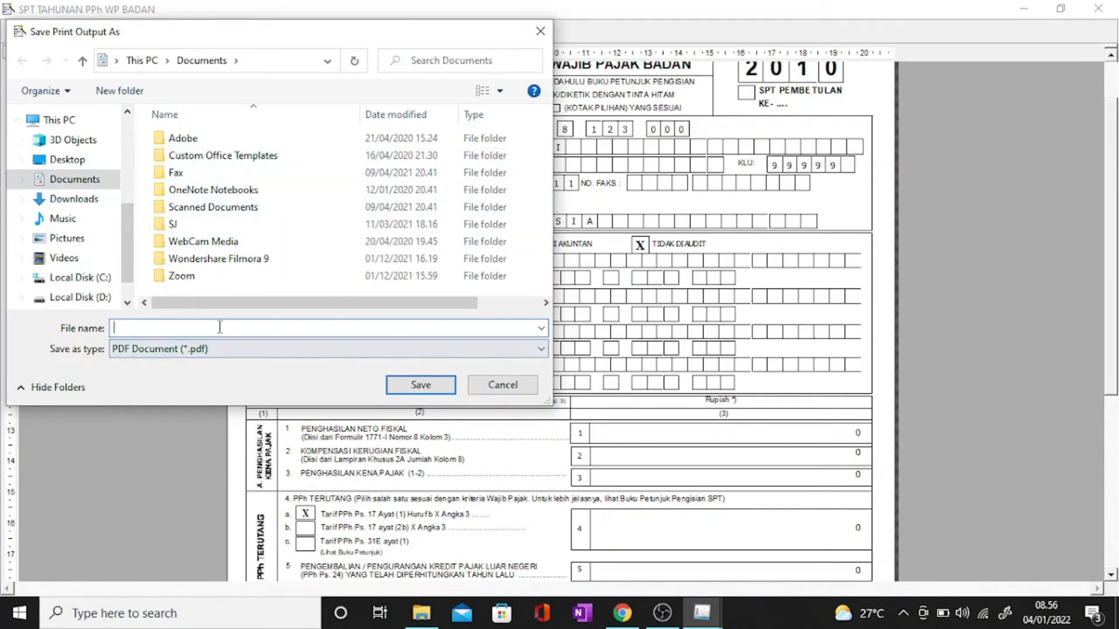
{"action": "type", "text": "induk spt pph badan"}
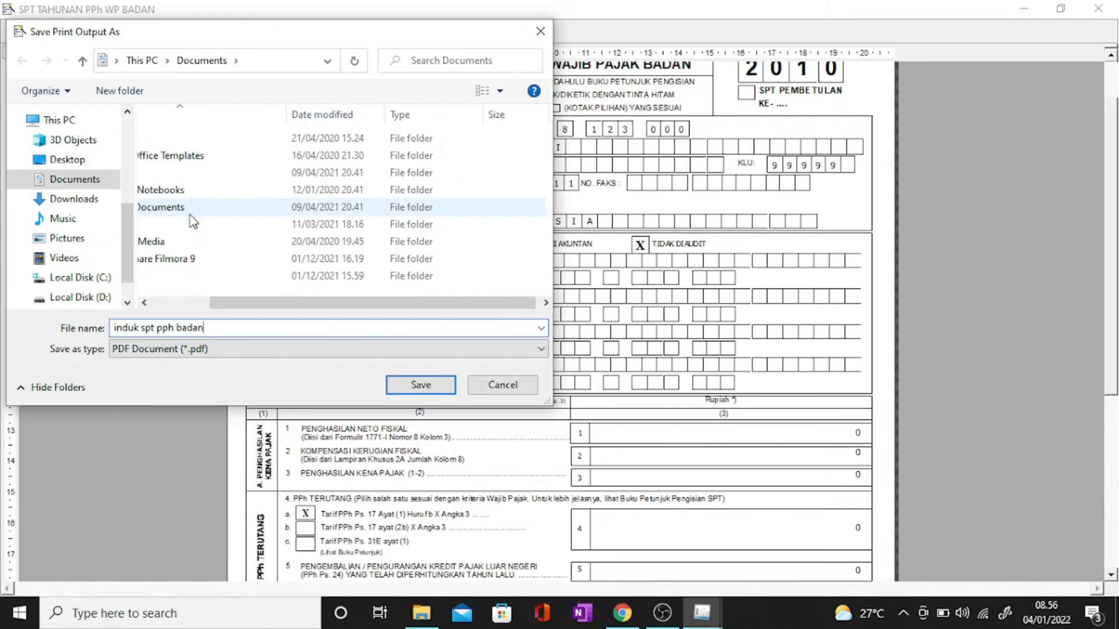
{"action": "left_click", "coordinate": [418, 386]}
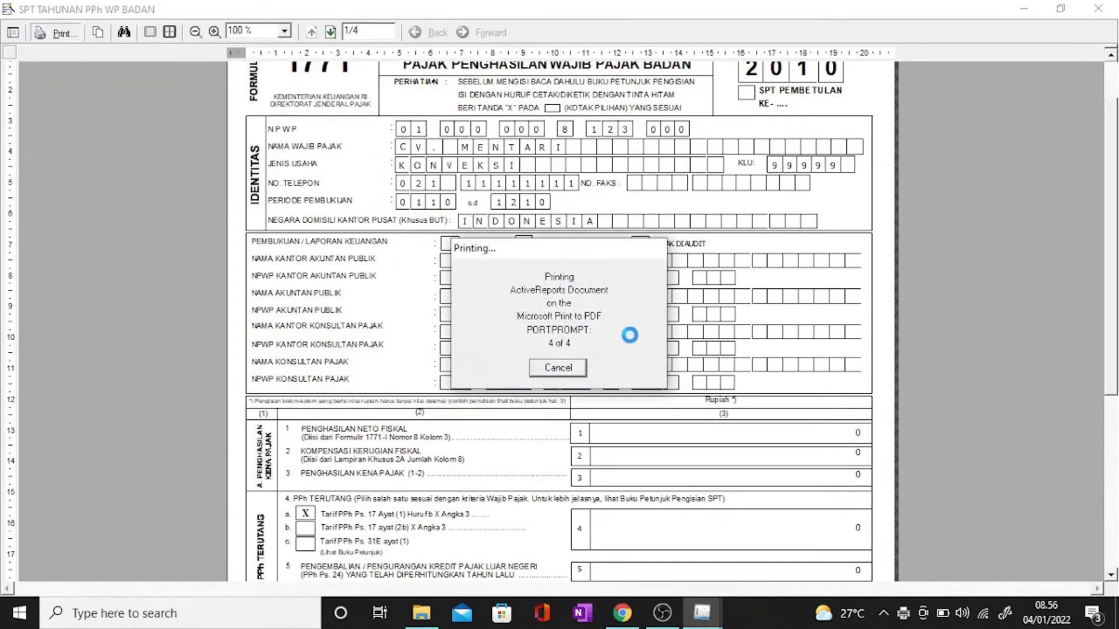
Step: Close the print preview and the SPT return form window
{"action": "scroll", "coordinate": [599, 458], "scroll_direction": "up", "scroll_amount": 3}
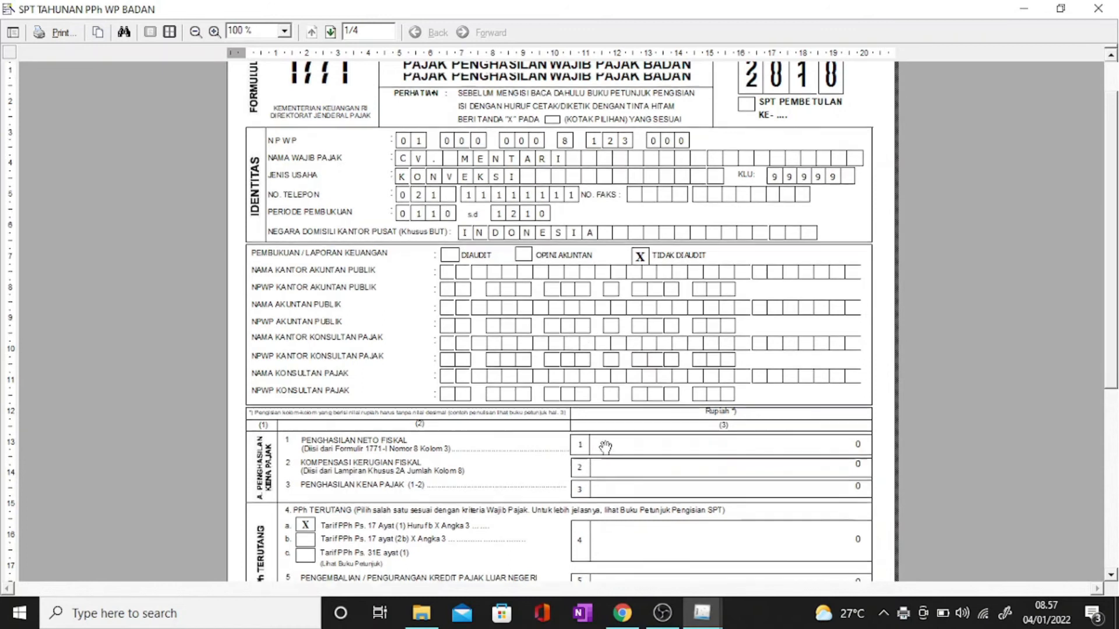
{"action": "scroll", "coordinate": [763, 320], "scroll_direction": "down", "scroll_amount": 2}
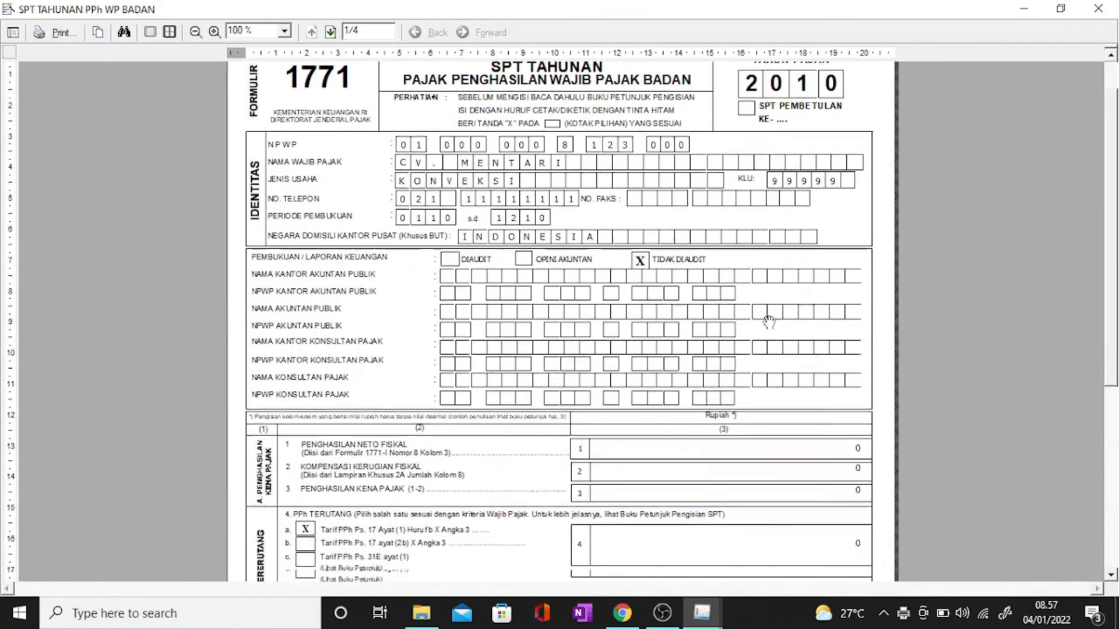
{"action": "left_click", "coordinate": [1098, 8]}
{"action": "left_click", "coordinate": [768, 544]}
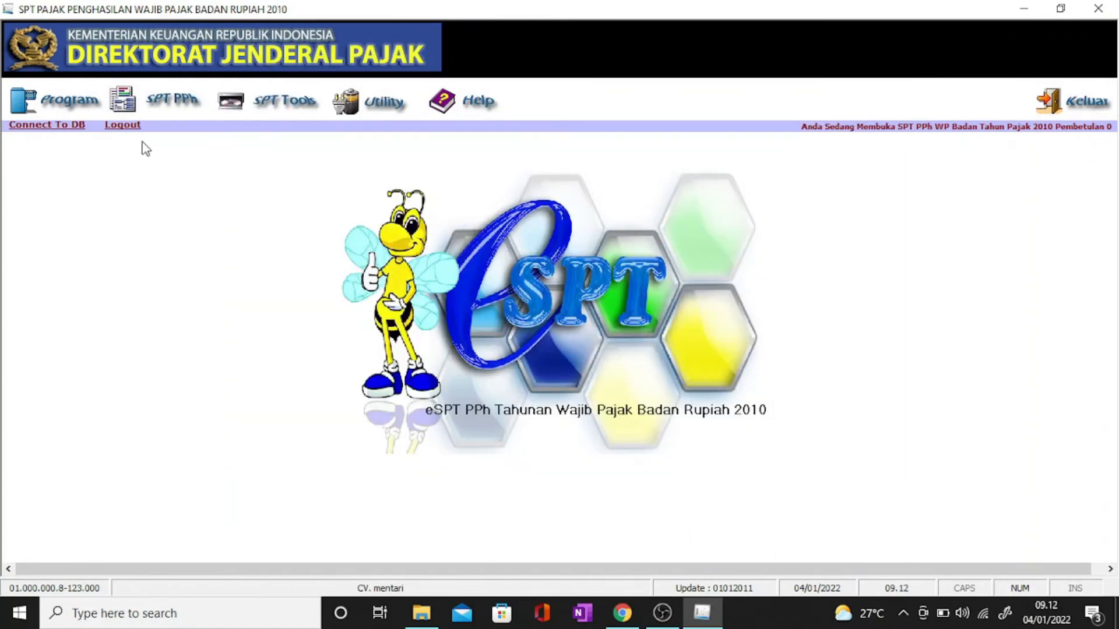
Step: Open Transkrip Kutipan Elemen Laporan Keuangan from the SPT PPh menu
{"action": "left_click", "coordinate": [153, 106]}
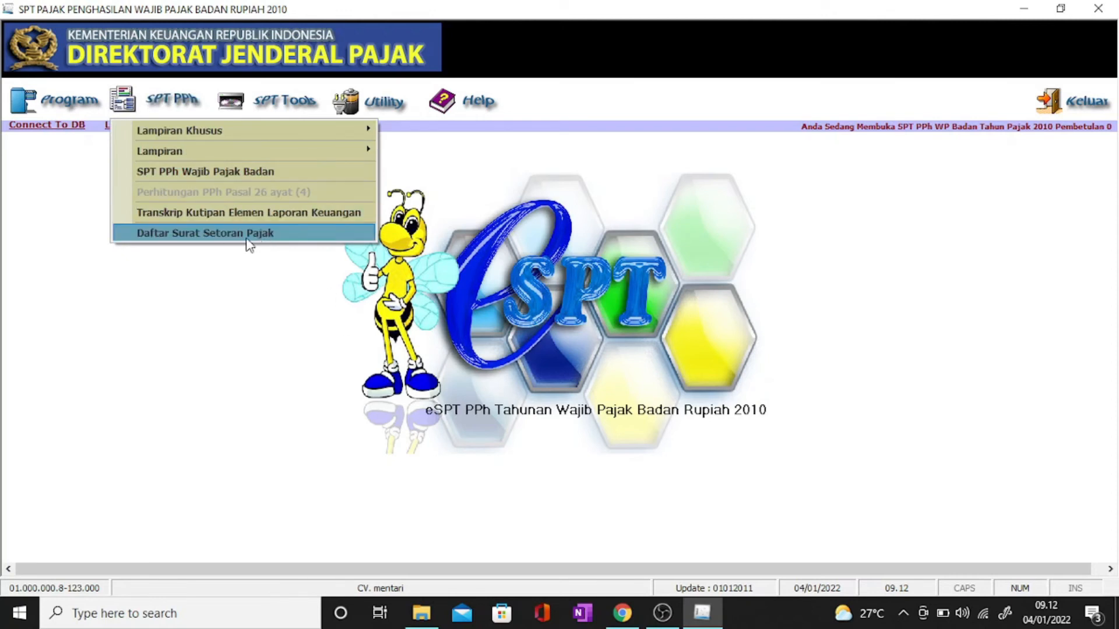
{"action": "left_click", "coordinate": [261, 211]}
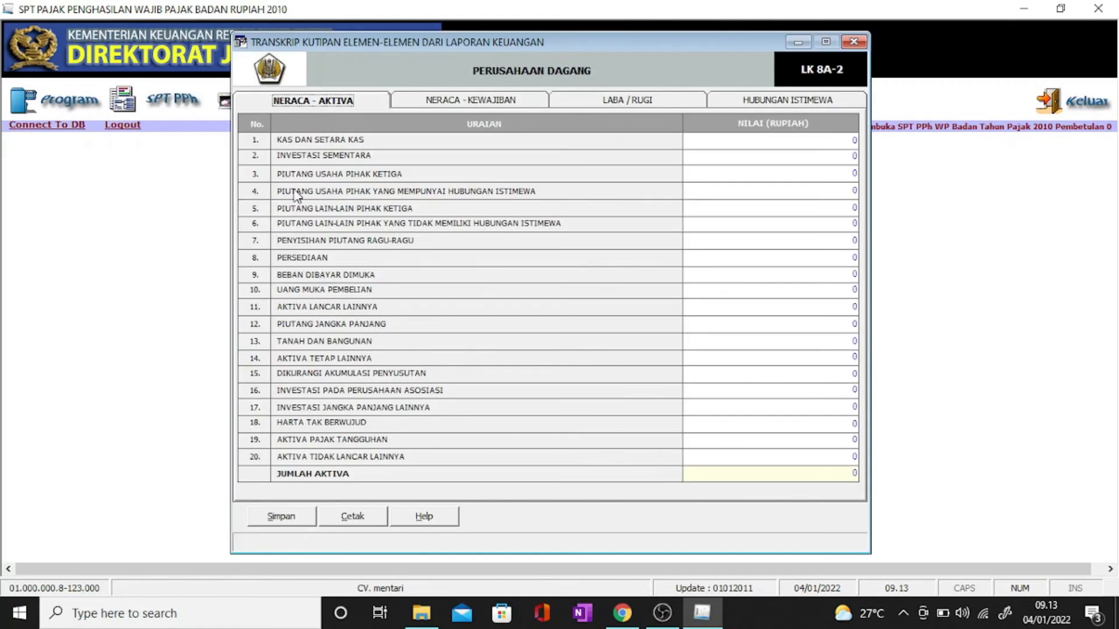
Step: Enter assets: cash 12.000.000, investments 80.000.000, receivables 9.860.000, inventory 94.300.000
{"action": "left_click", "coordinate": [596, 105]}
{"action": "left_click", "coordinate": [347, 100]}
{"action": "left_click", "coordinate": [848, 140]}
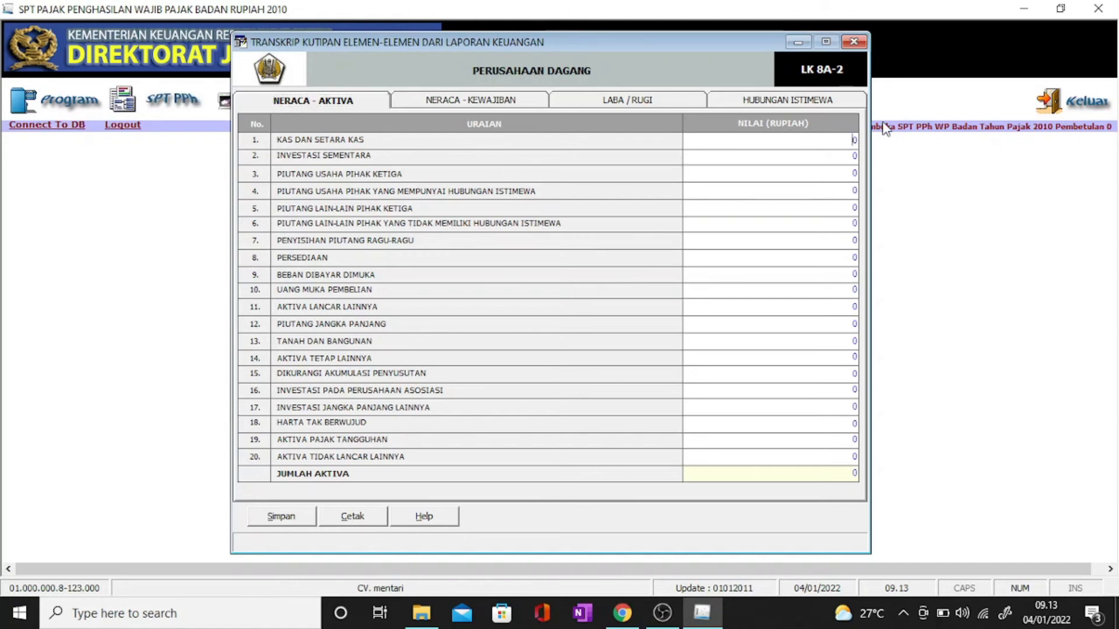
{"action": "type", "text": "12.00"}
{"action": "type", "text": "0.00"}
{"action": "key", "text": "Tab"}
{"action": "type", "text": "5"}
{"action": "type", "text": "0000000"}
{"action": "key", "text": "Tab"}
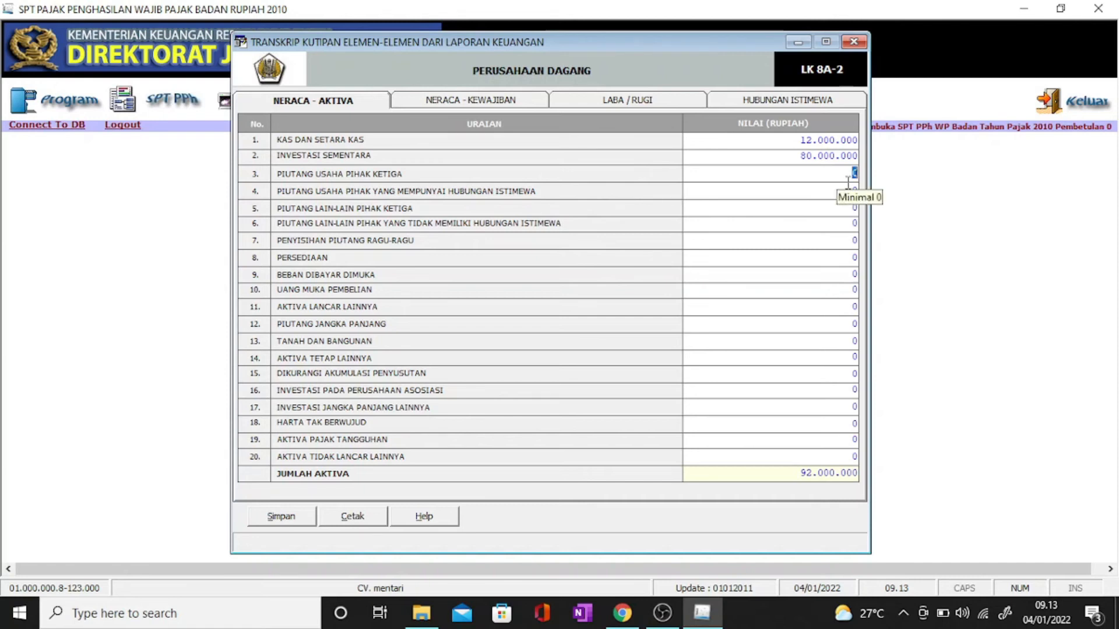
{"action": "type", "text": "9"}
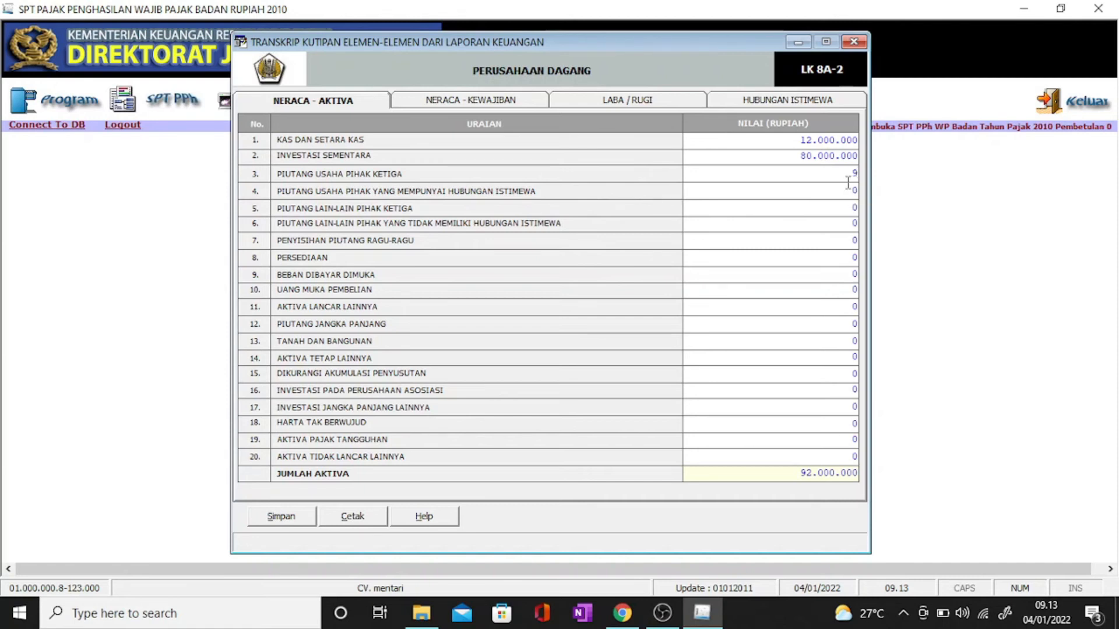
{"action": "type", "text": ".860.000"}
{"action": "key", "text": "Tab"}
{"action": "left_click", "coordinate": [848, 259]}
{"action": "type", "text": "54300000"}
{"action": "key", "text": "Tab"}
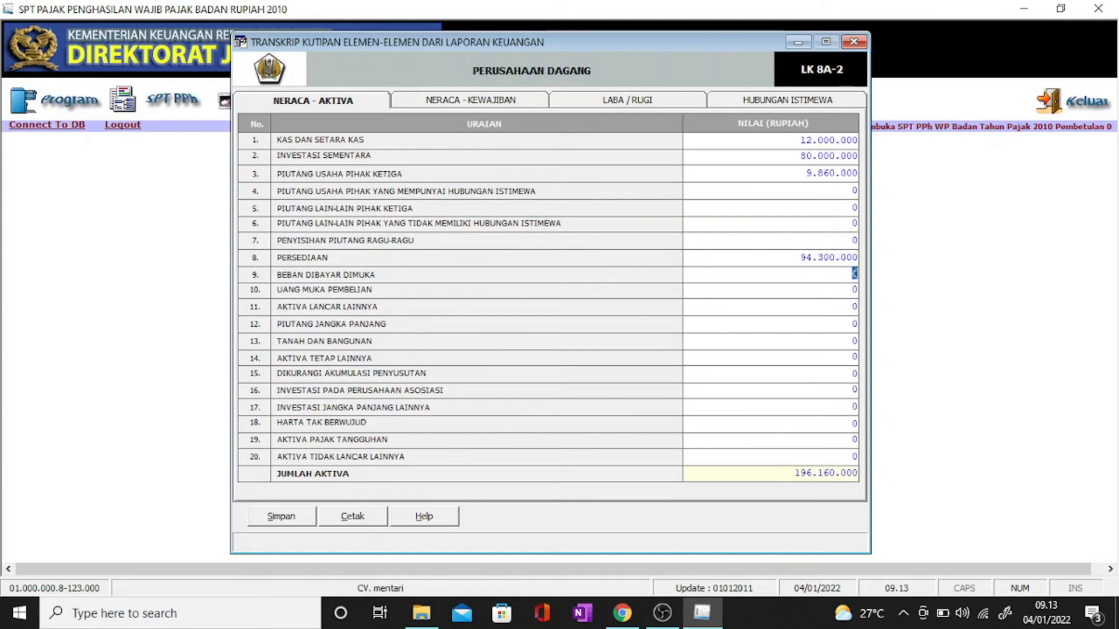
Step: Save the asset figures and move to the NERACA - KEWAJIBAN page
{"action": "left_click", "coordinate": [301, 517]}
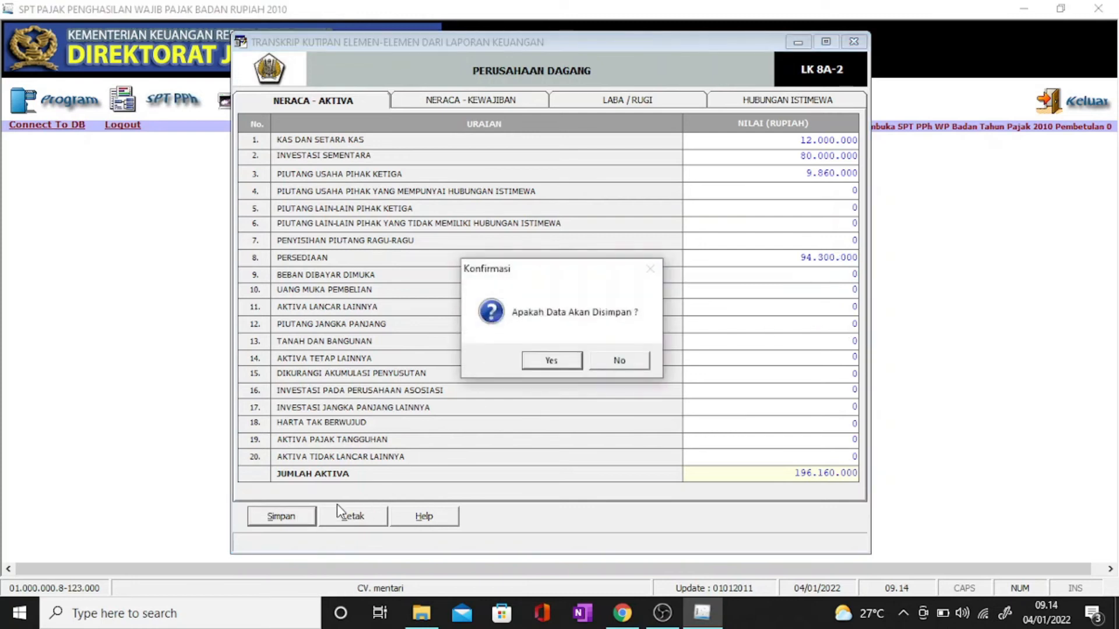
{"action": "left_click", "coordinate": [551, 361]}
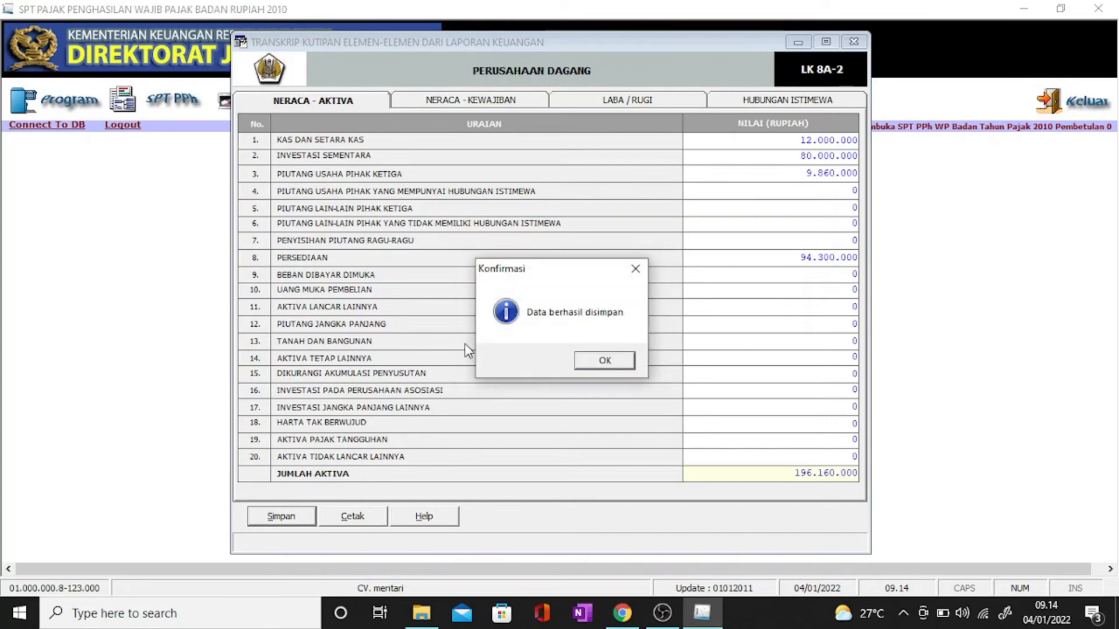
{"action": "left_click", "coordinate": [595, 358]}
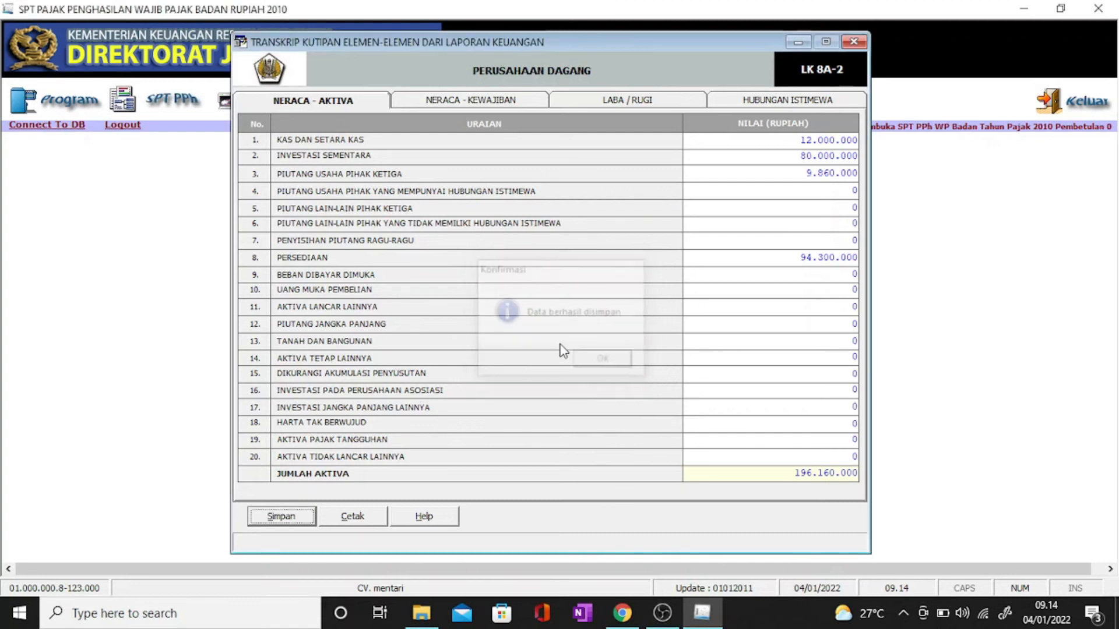
{"action": "left_click", "coordinate": [481, 100]}
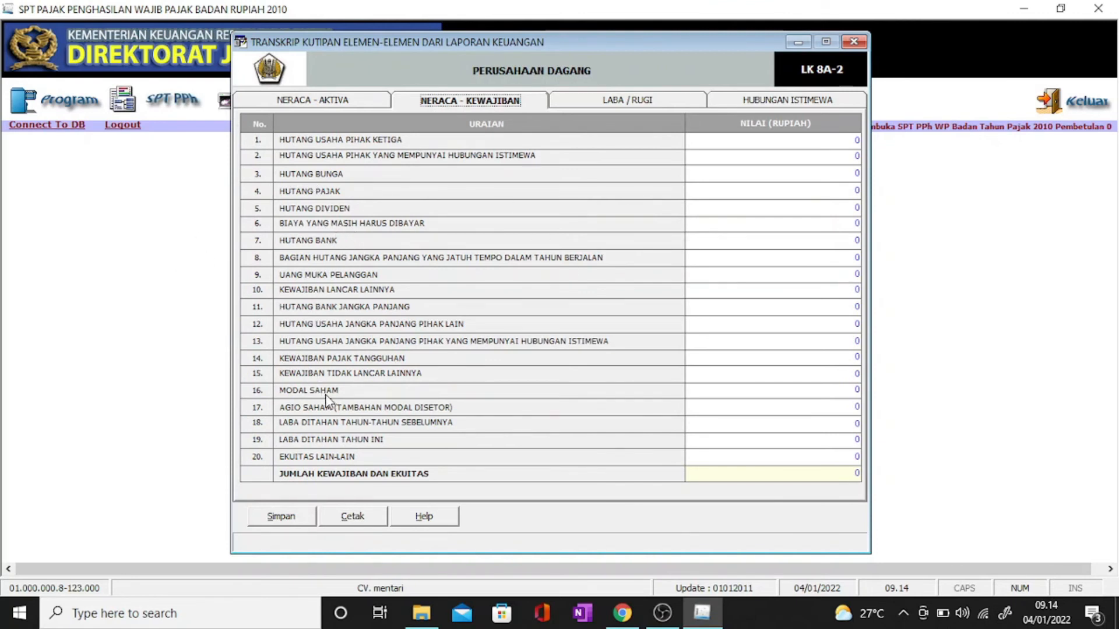
Step: Enter MODAL SAHAM 100.000.000 and AGIO SAHAM 96.160.000
{"action": "left_click", "coordinate": [852, 390]}
{"action": "double_click", "coordinate": [853, 391]}
{"action": "type", "text": "100.000.000"}
{"action": "key", "text": "Tab"}
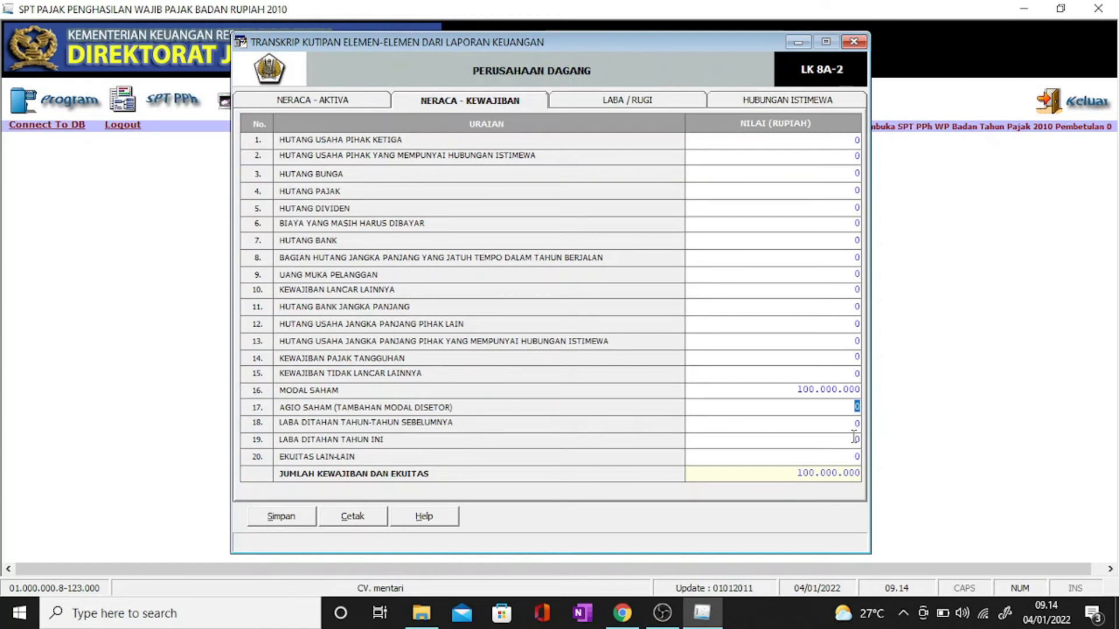
{"action": "type", "text": "96."}
{"action": "type", "text": "160."}
{"action": "type", "text": "000"}
{"action": "key", "text": "Return"}
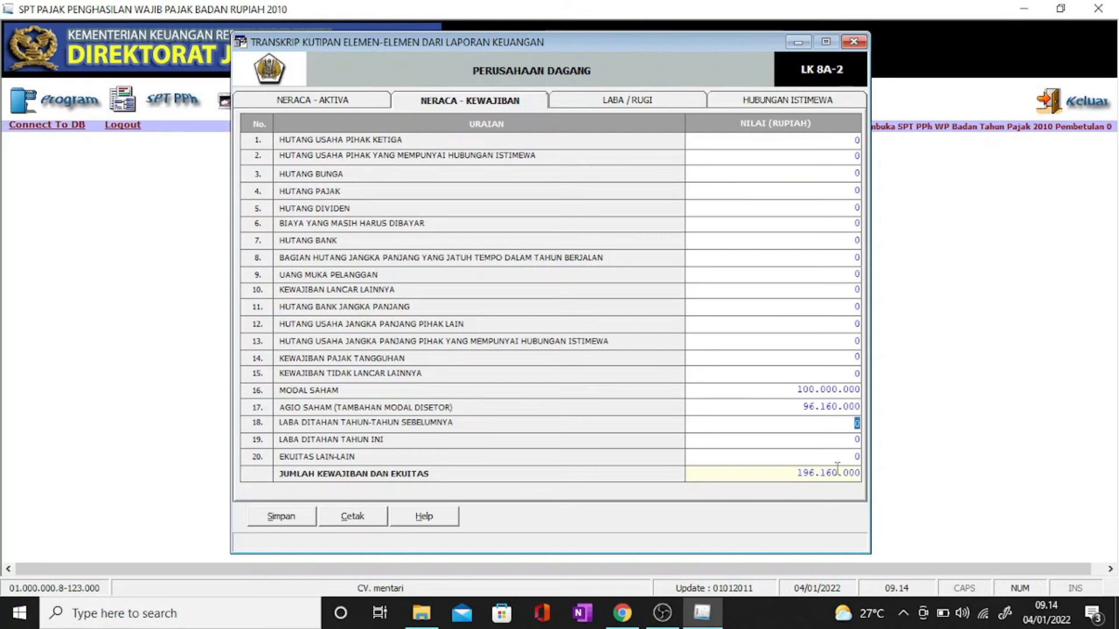
Step: Save the liabilities and equity figures and move to the LABA / RUGI page
{"action": "left_click", "coordinate": [302, 517]}
{"action": "left_click", "coordinate": [559, 366]}
{"action": "left_click", "coordinate": [606, 362]}
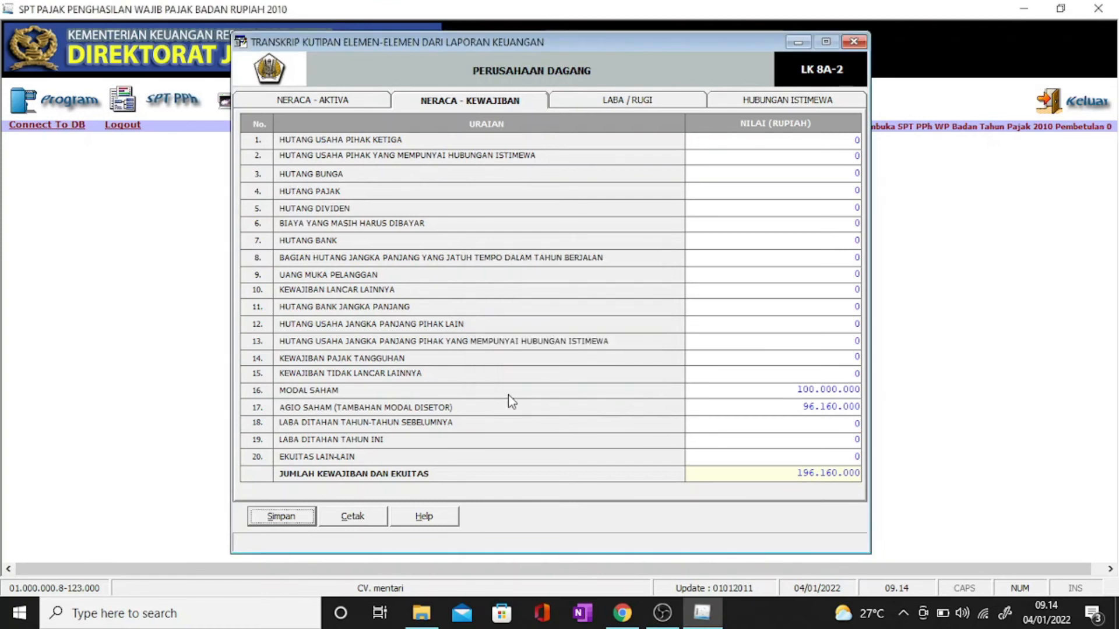
{"action": "left_click", "coordinate": [630, 102]}
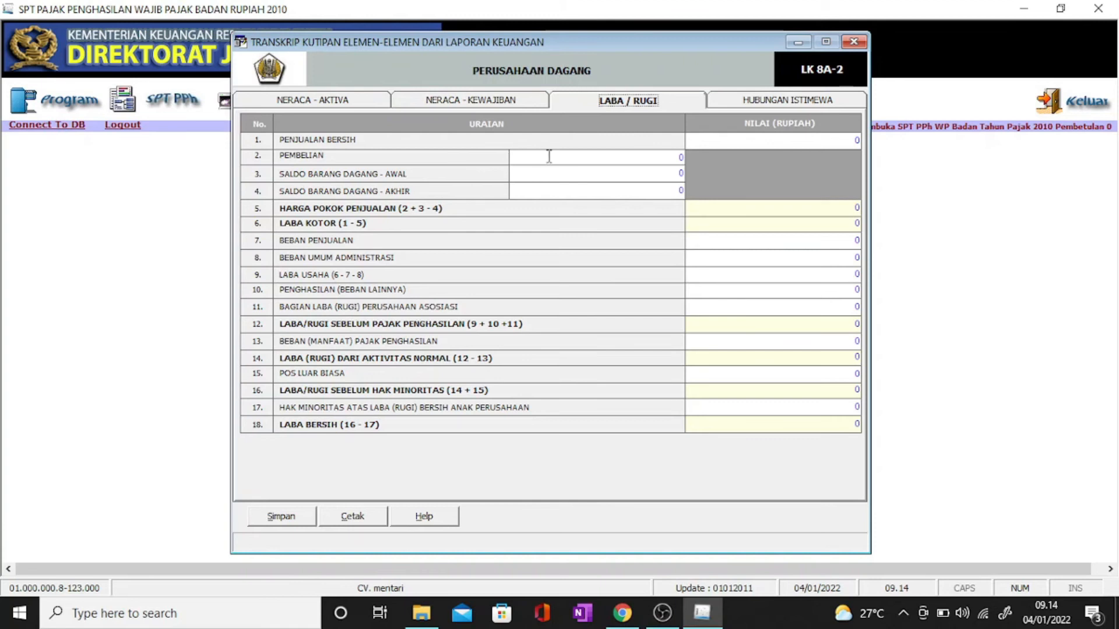
Step: Enter sales 543.000.000, purchases 311.540.000, opening stock 104.600.000, closing stock 94.300.000
{"action": "left_click", "coordinate": [855, 141]}
{"action": "type", "text": "543.000.000"}
{"action": "key", "text": "Tab"}
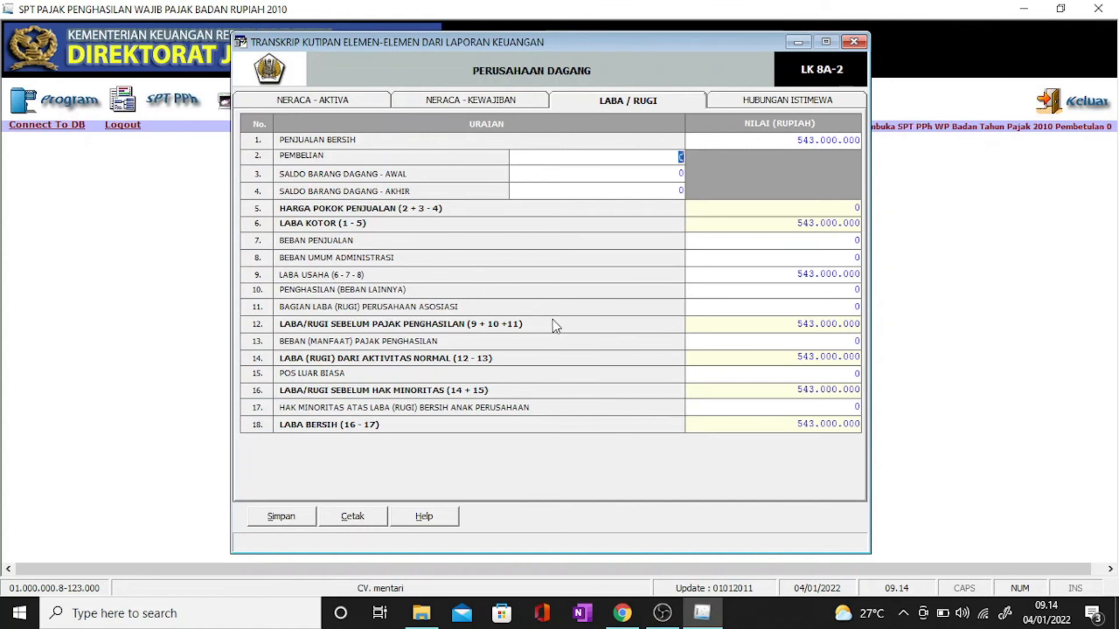
{"action": "type", "text": "3"}
{"action": "type", "text": "11.540."}
{"action": "type", "text": "0000"}
{"action": "key", "text": "Tab"}
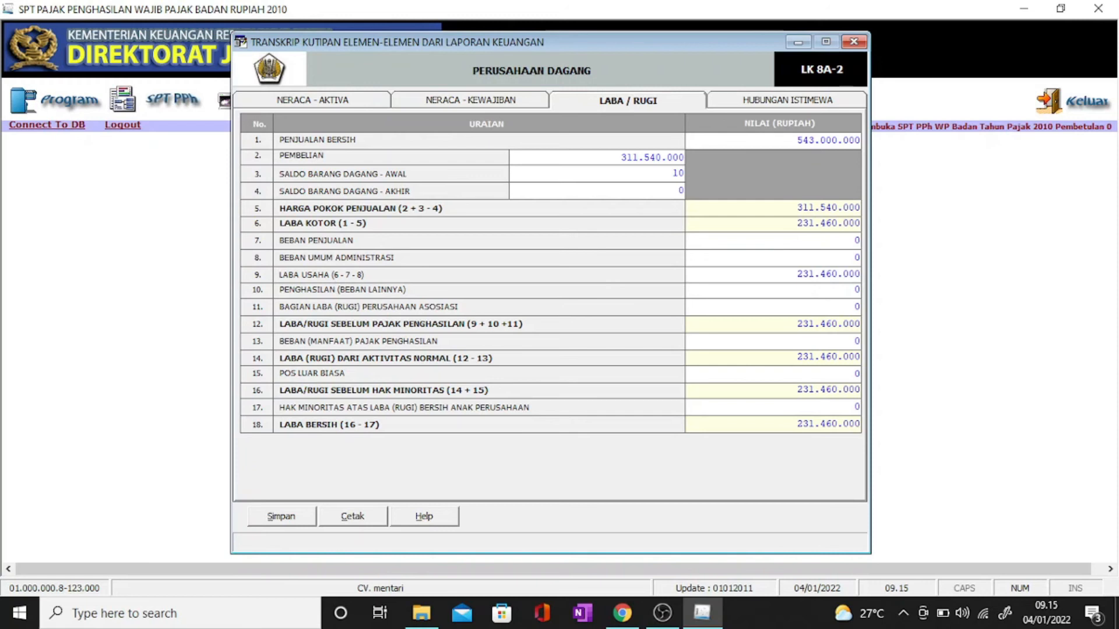
{"action": "type", "text": "104600000"}
{"action": "key", "text": "Tab"}
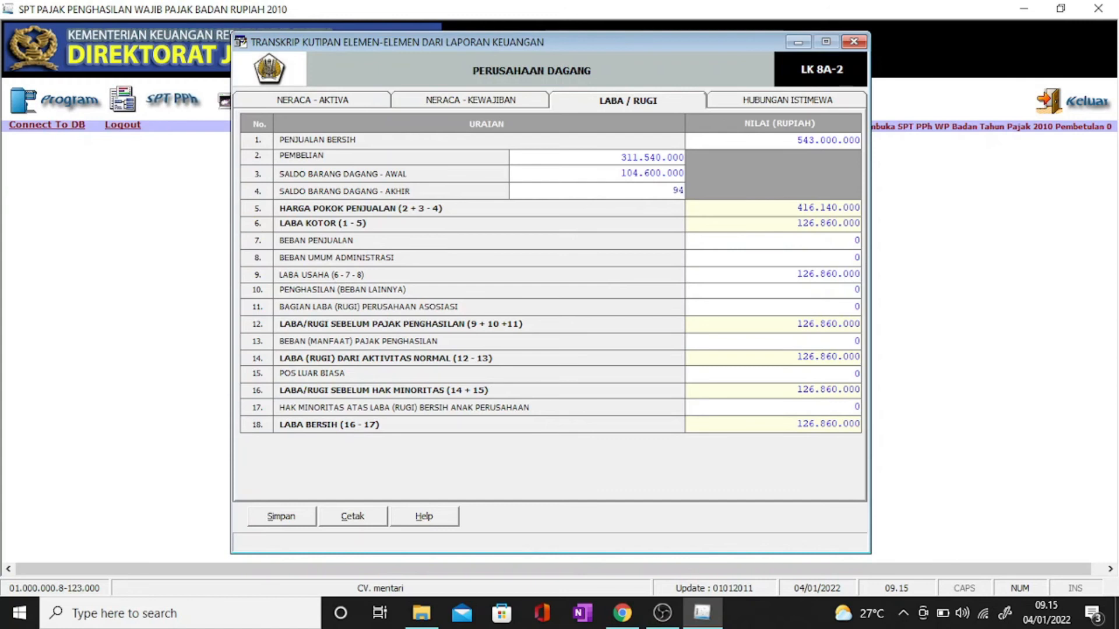
{"action": "type", "text": "94300000"}
{"action": "key", "text": "Tab"}
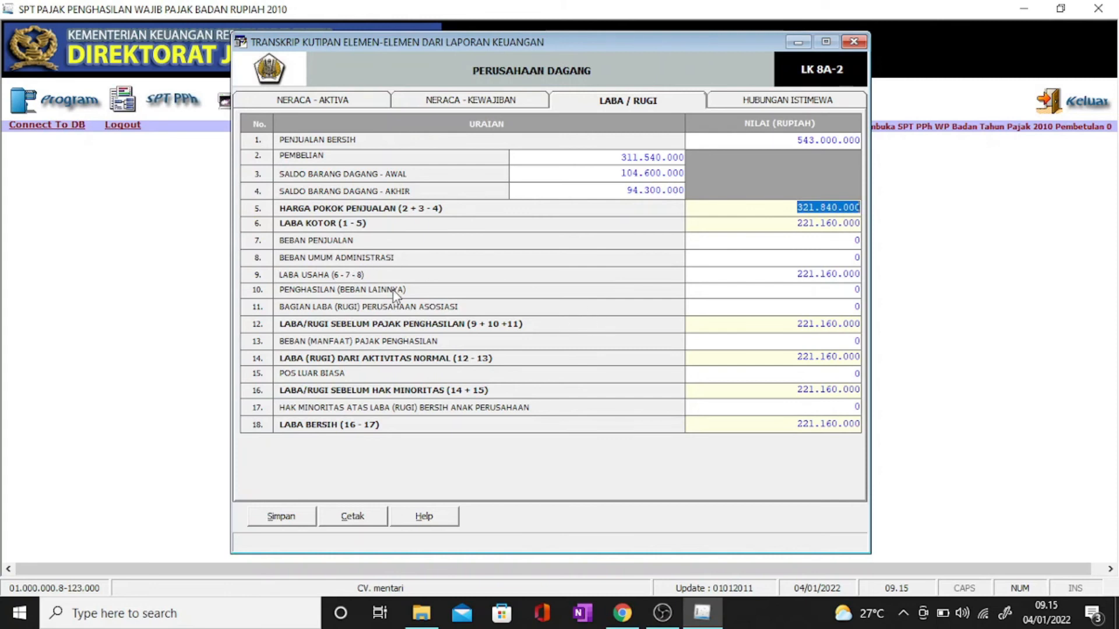
Step: Enter administrative expenses of 125.000.000, giving a net profit of 96.160.000
{"action": "left_click", "coordinate": [859, 257]}
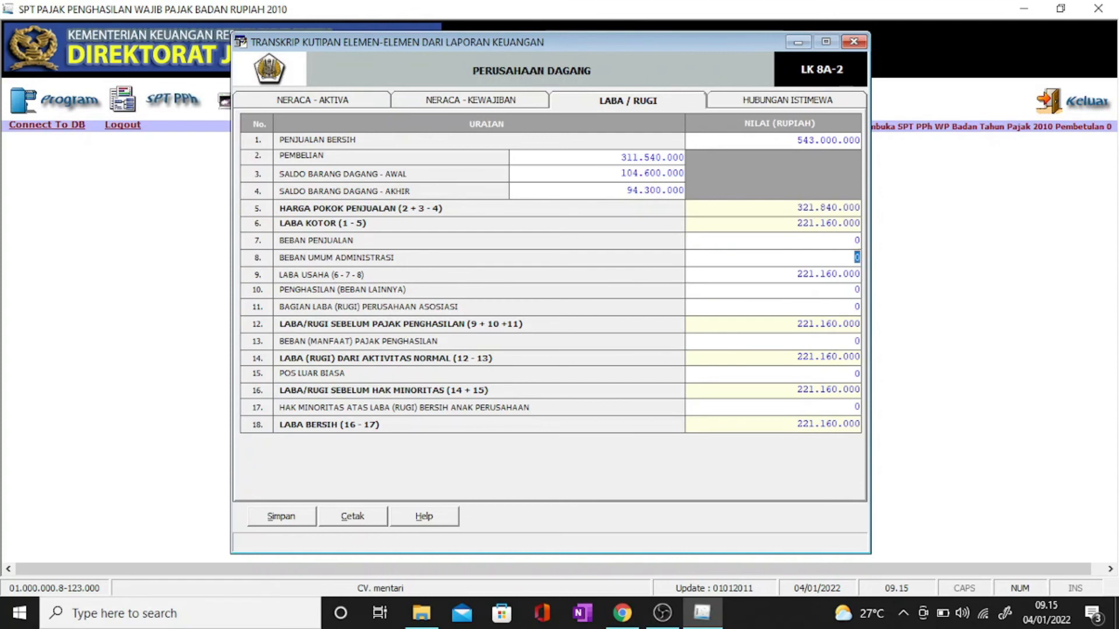
{"action": "type", "text": "125.000.0"}
{"action": "type", "text": "00"}
{"action": "key", "text": "Tab"}
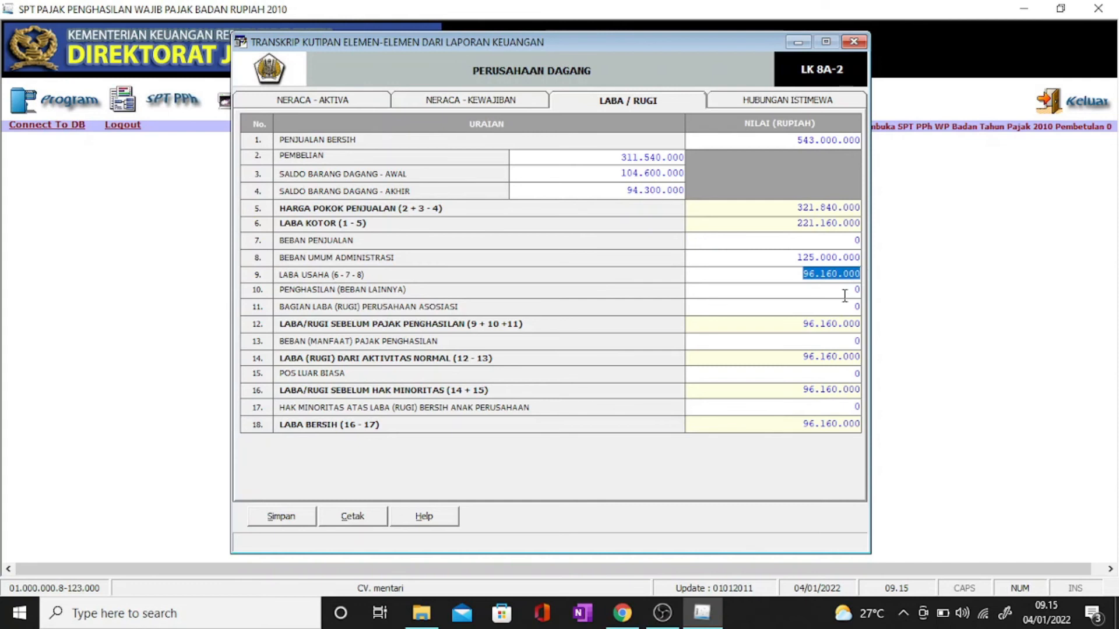
{"action": "left_click_drag", "start_coordinate": [803, 425], "coordinate": [844, 428]}
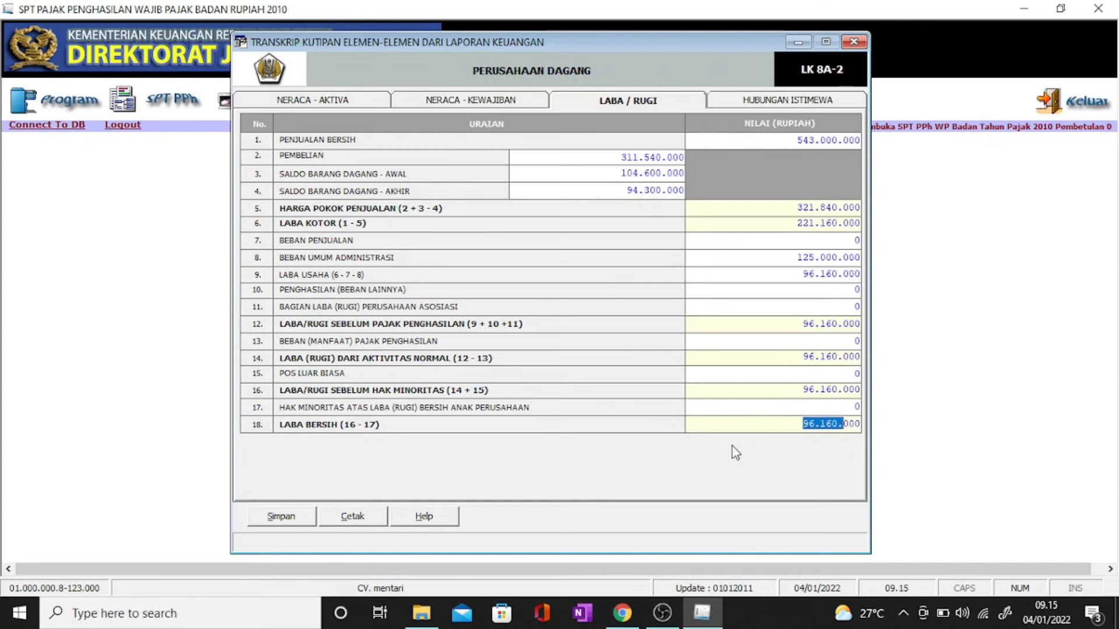
Step: Save the LABA / RUGI figures and close the financial-statement transcript
{"action": "left_click", "coordinate": [285, 521]}
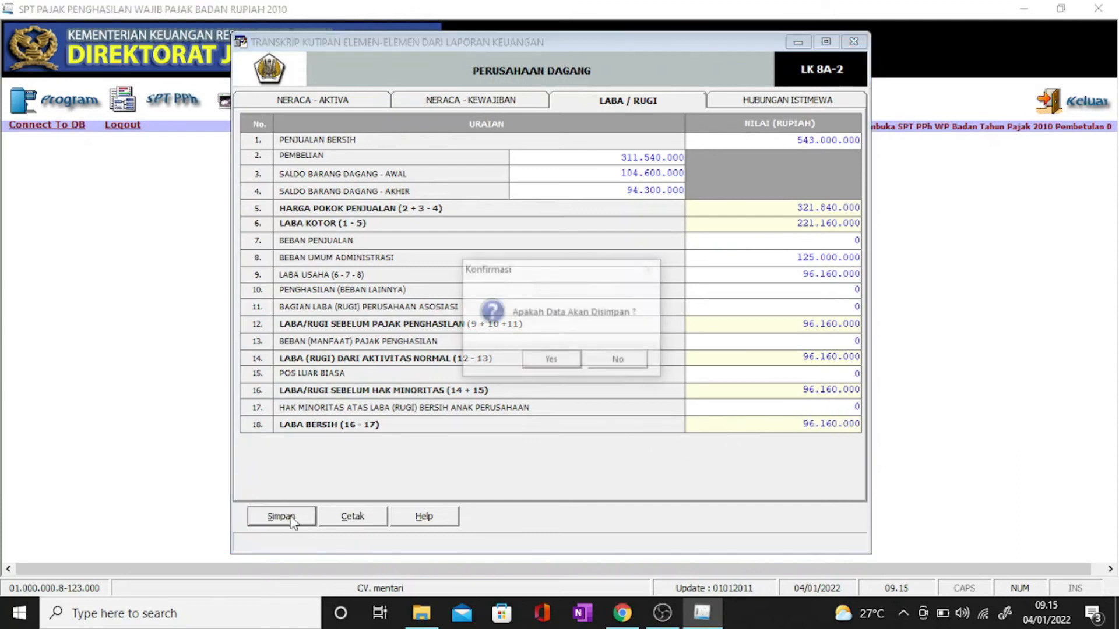
{"action": "left_click", "coordinate": [571, 364]}
{"action": "left_click", "coordinate": [633, 365]}
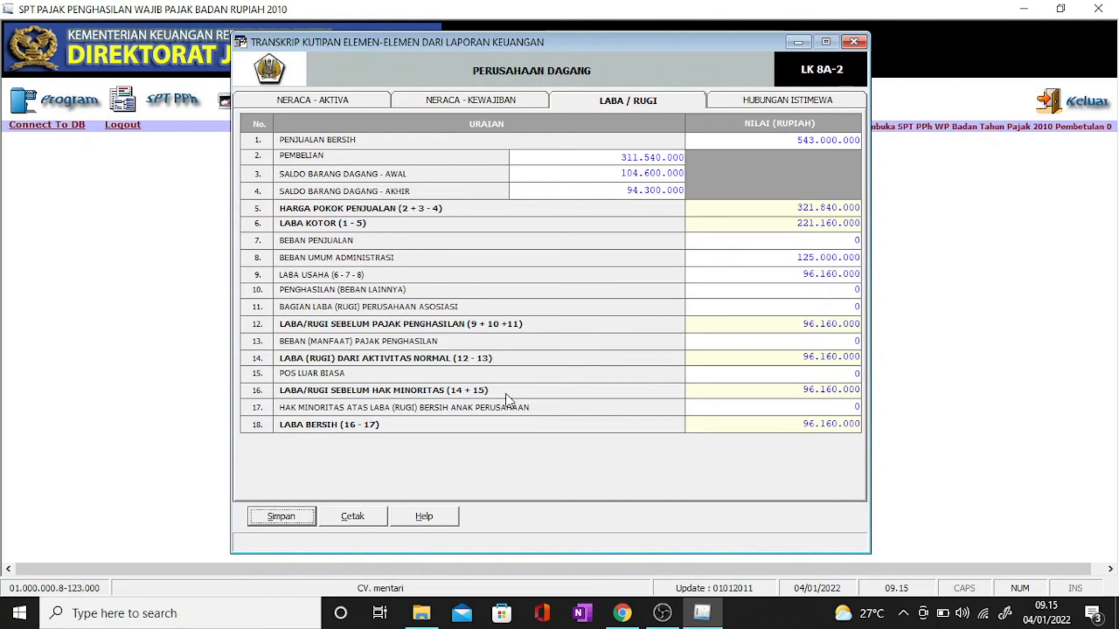
{"action": "left_click", "coordinate": [862, 45]}
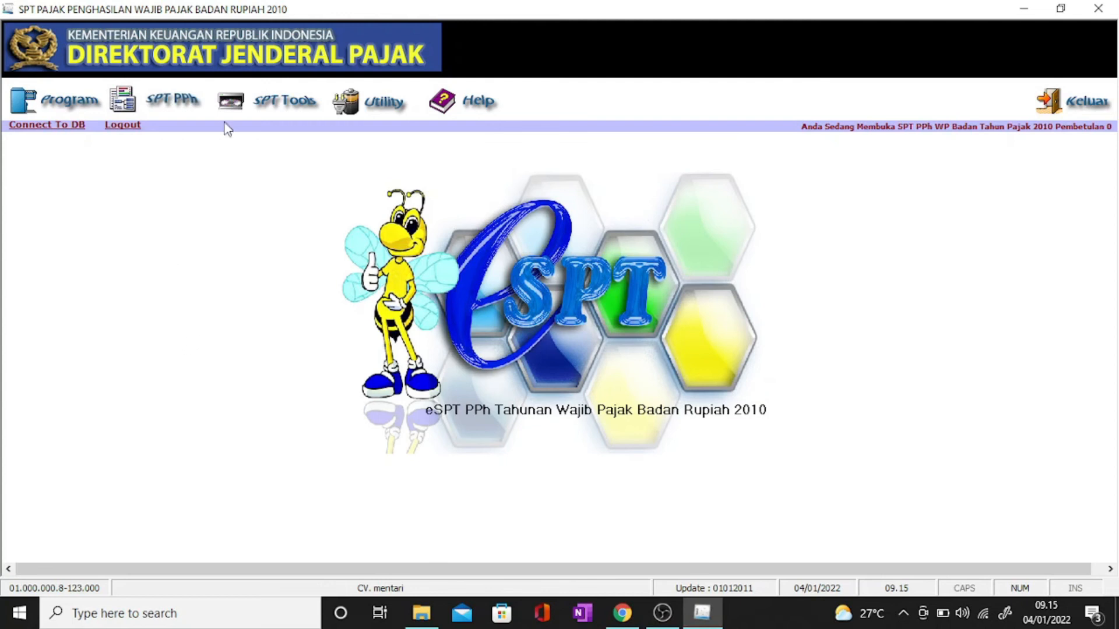
{"action": "left_click", "coordinate": [269, 114]}
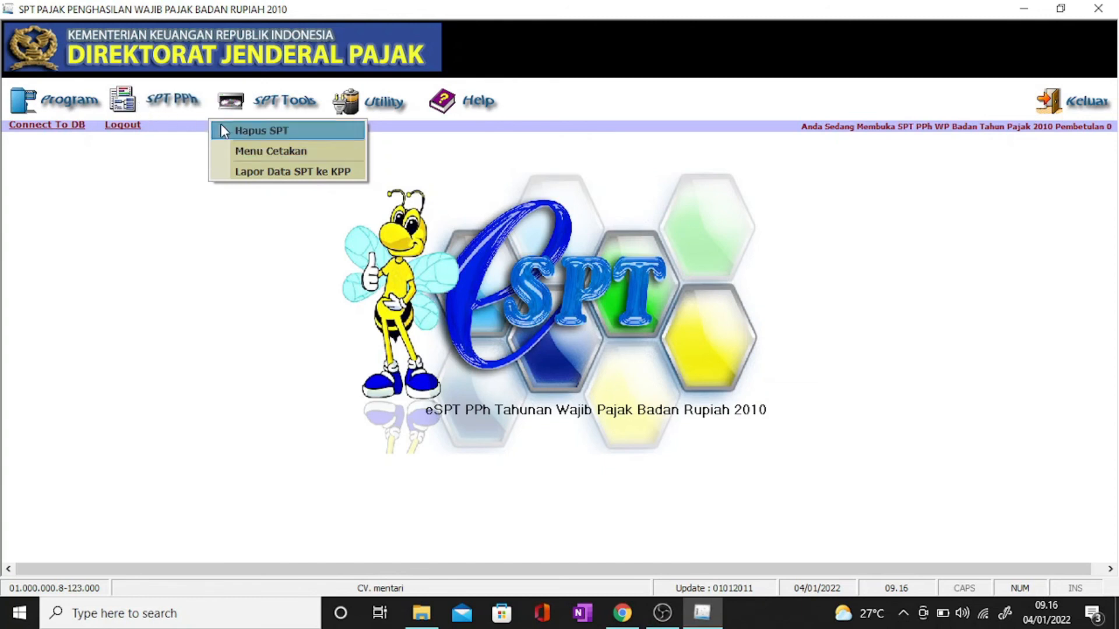
{"action": "left_click", "coordinate": [270, 153]}
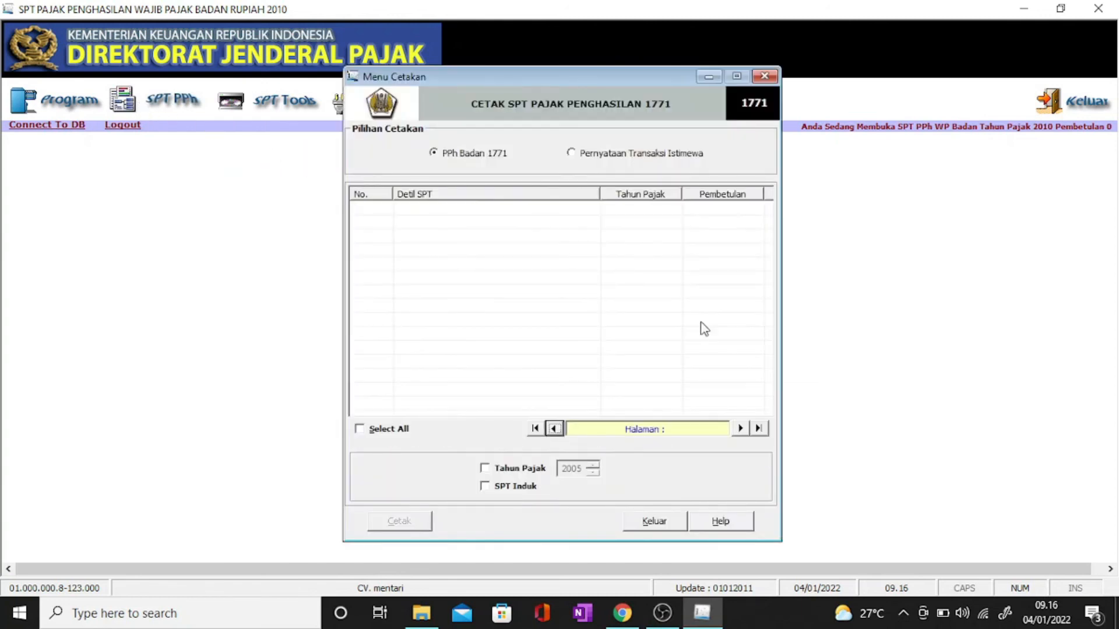
{"action": "left_click", "coordinate": [509, 471]}
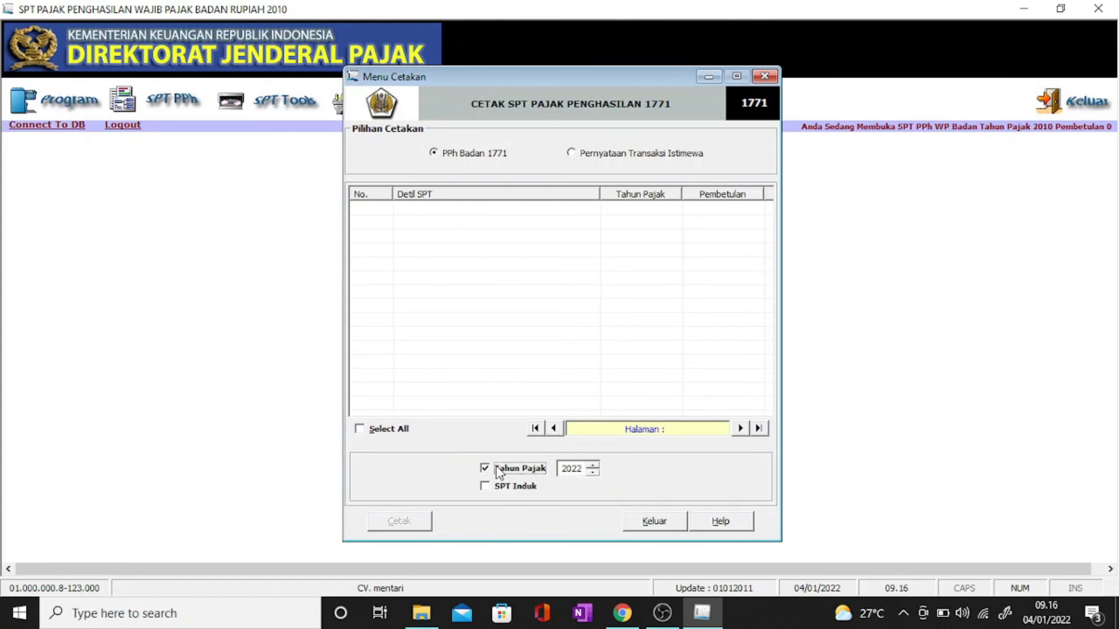
{"action": "left_click", "coordinate": [584, 471]}
{"action": "left_click", "coordinate": [589, 472]}
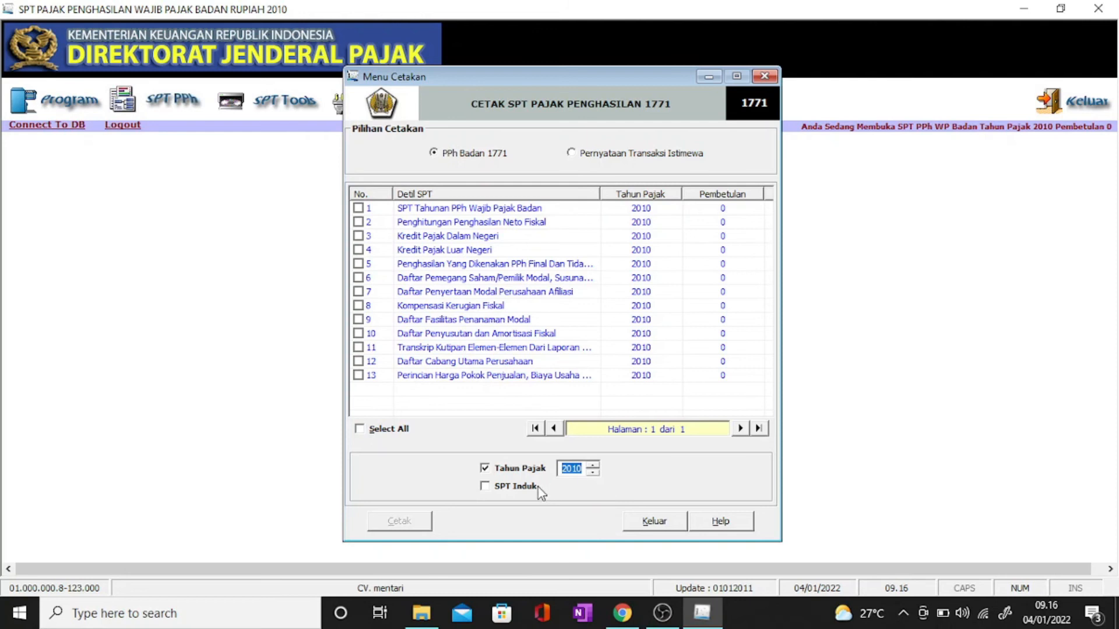
{"action": "left_click", "coordinate": [358, 209]}
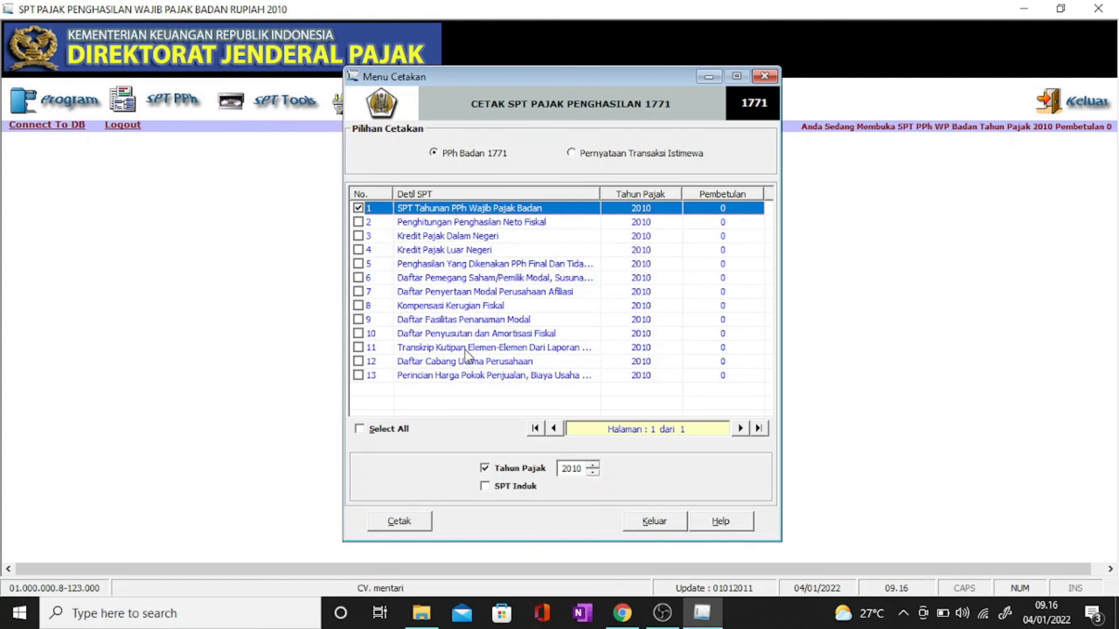
{"action": "left_click", "coordinate": [484, 486]}
{"action": "left_click", "coordinate": [484, 469]}
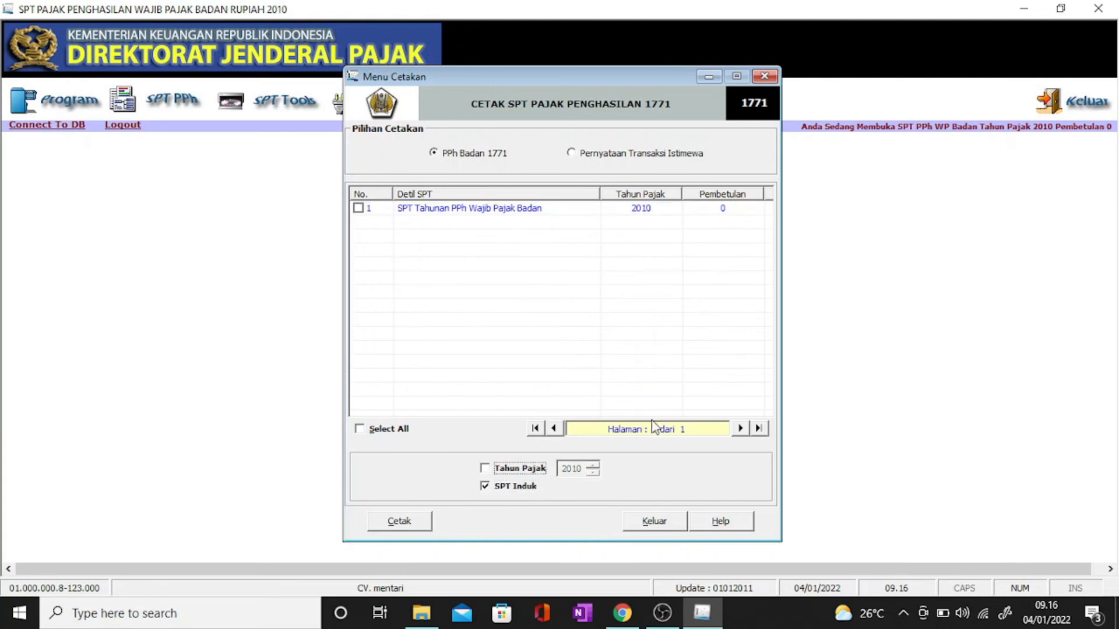
{"action": "left_click", "coordinate": [486, 489]}
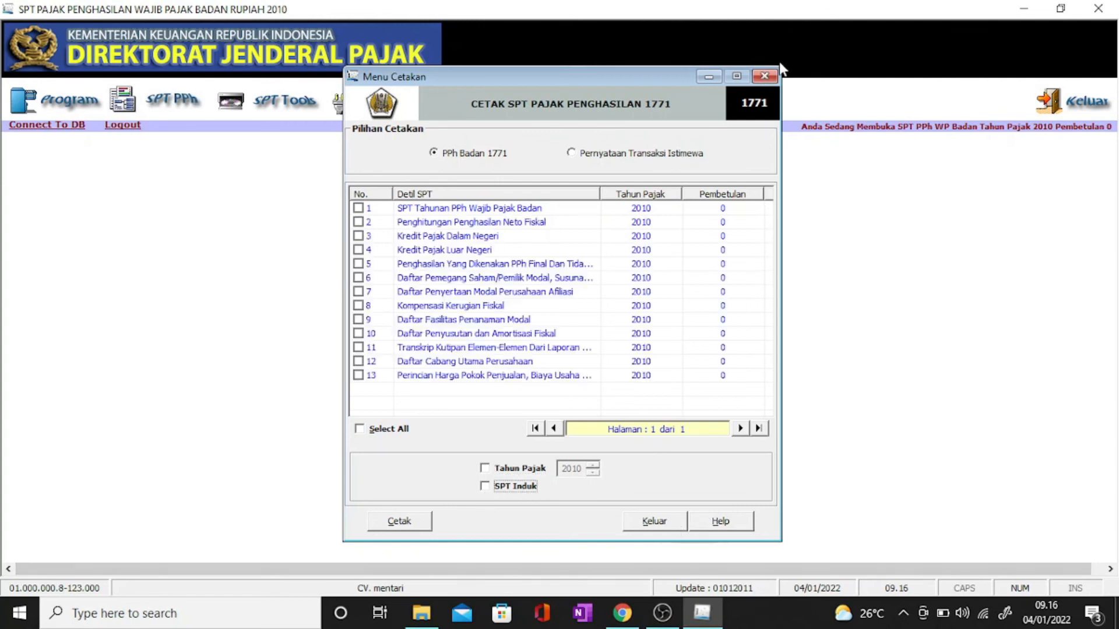
{"action": "left_click", "coordinate": [767, 77]}
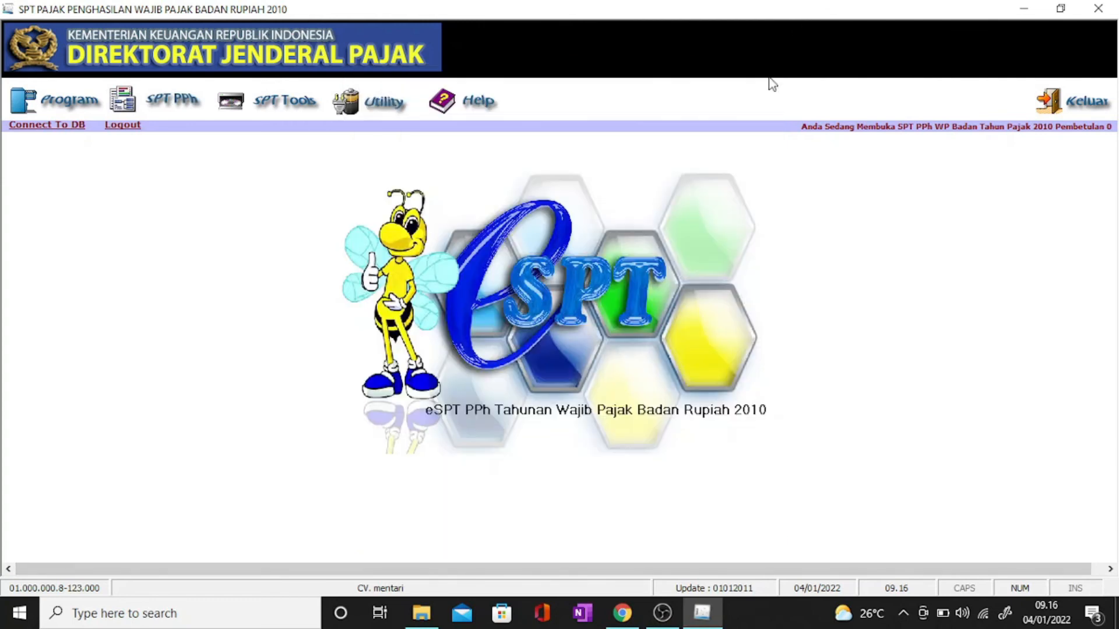
Step: Open Lapor Data SPT ke KPP, filter to tax year 2010, and tick return F113214
{"action": "left_click", "coordinate": [308, 102]}
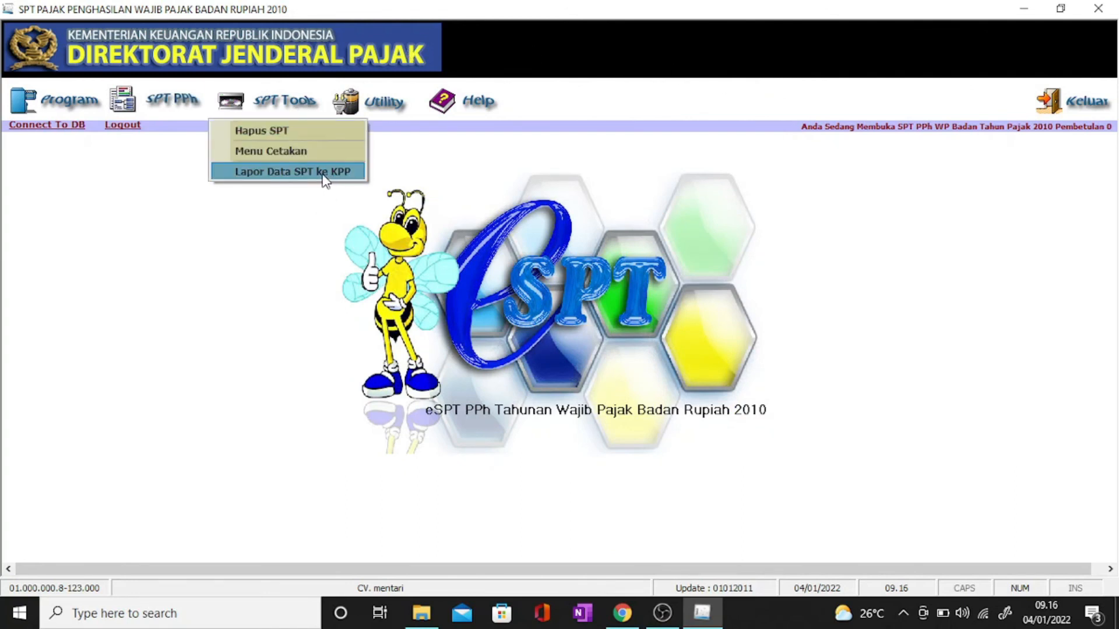
{"action": "left_click", "coordinate": [325, 175]}
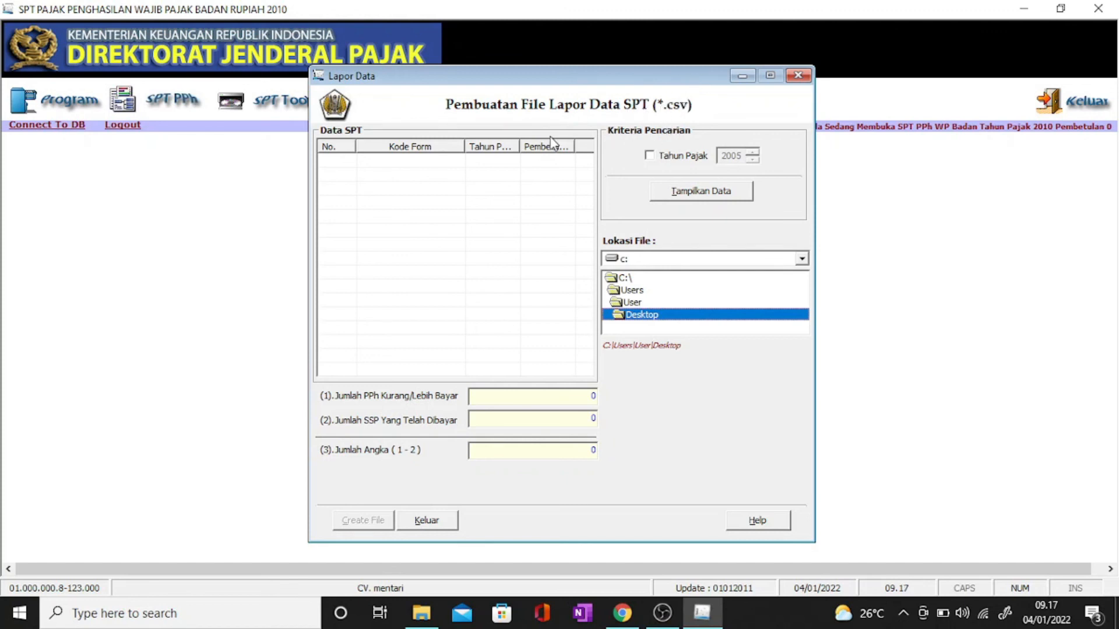
{"action": "left_click", "coordinate": [649, 155]}
{"action": "left_click_drag", "start_coordinate": [754, 155], "coordinate": [755, 158]}
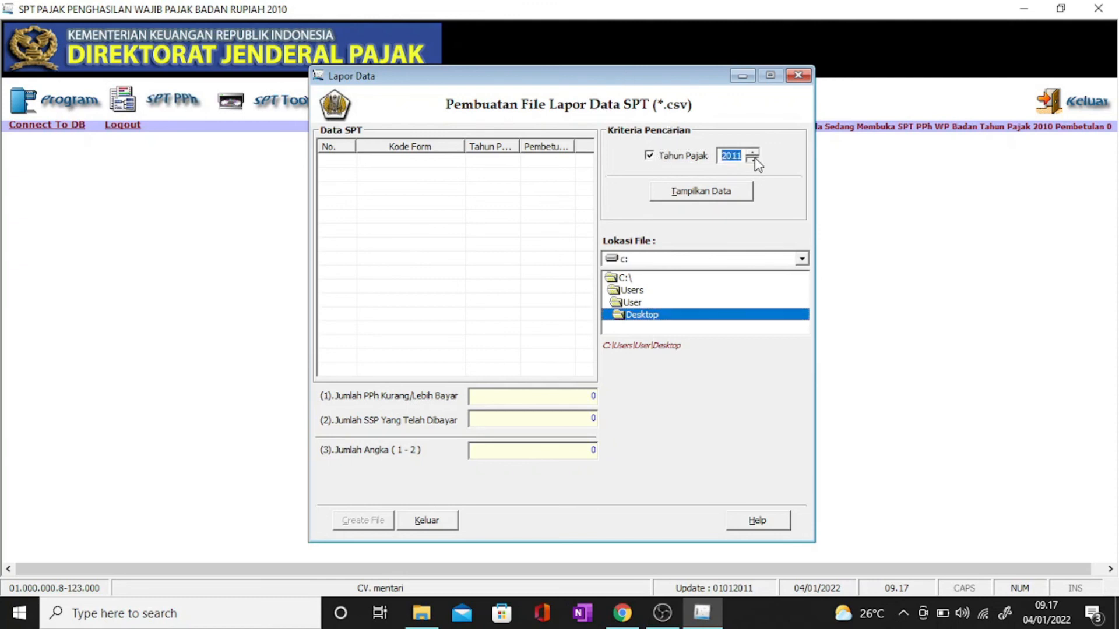
{"action": "left_click", "coordinate": [718, 191]}
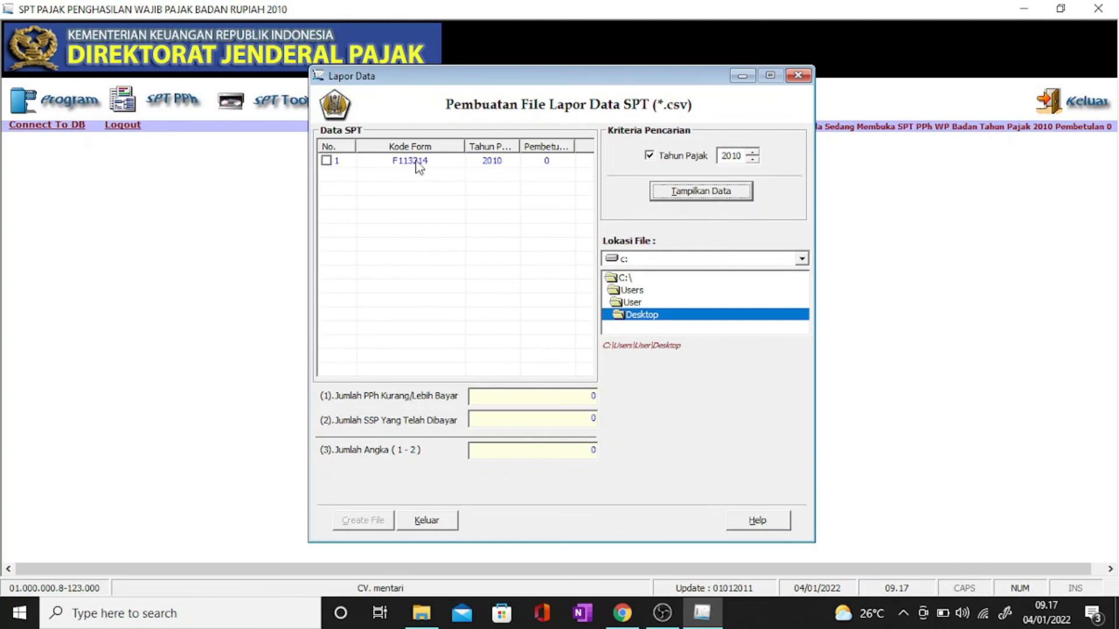
{"action": "left_click", "coordinate": [327, 161]}
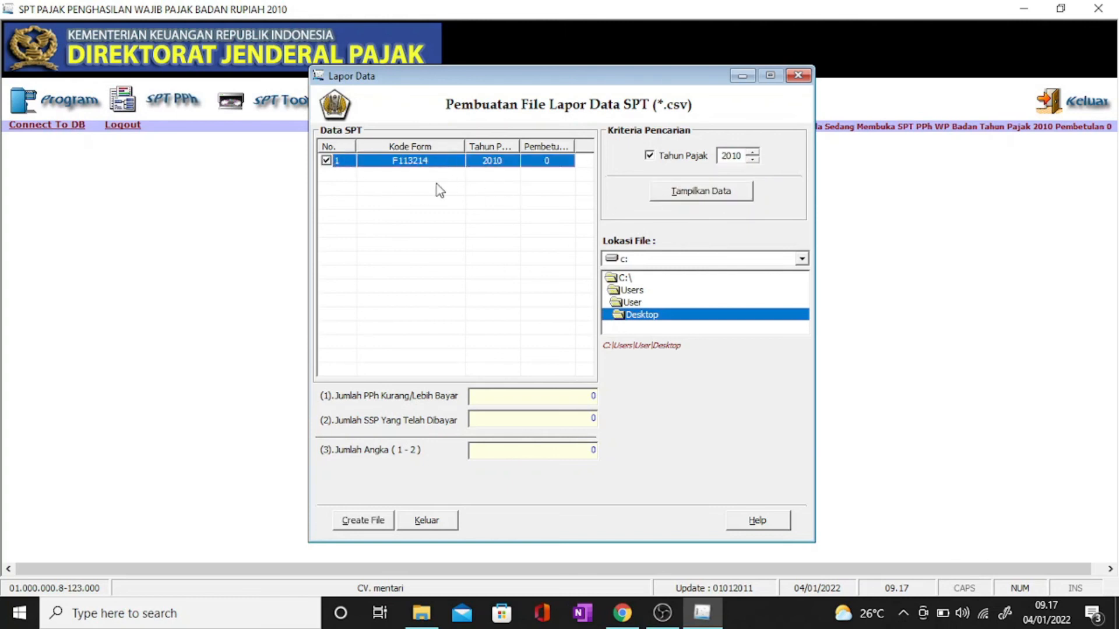
Step: Set the CSV save location to D:\New folder
{"action": "left_click", "coordinate": [802, 258]}
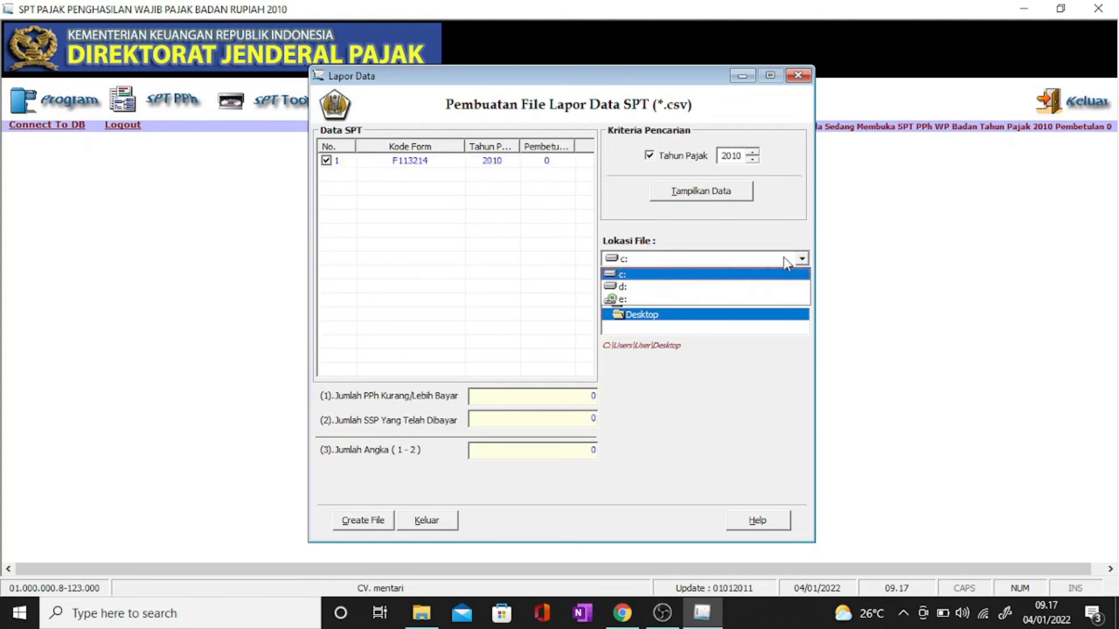
{"action": "left_click", "coordinate": [665, 288]}
{"action": "scroll", "coordinate": [670, 312], "scroll_direction": "down", "scroll_amount": 5}
{"action": "scroll", "coordinate": [670, 312], "scroll_direction": "up", "scroll_amount": 5}
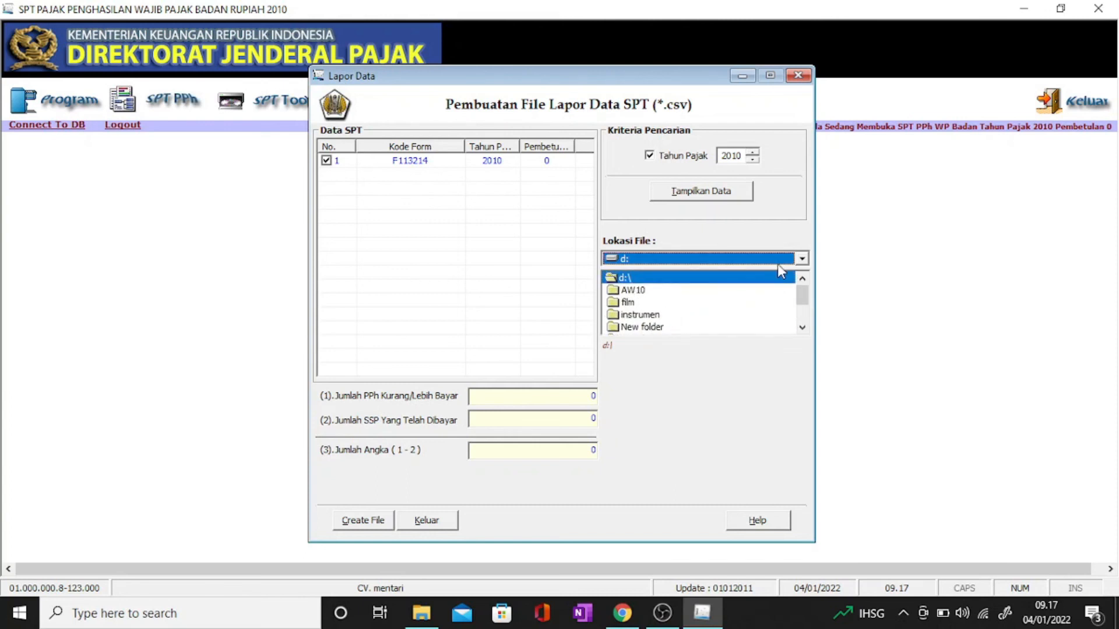
{"action": "scroll", "coordinate": [728, 314], "scroll_direction": "down", "scroll_amount": 5}
{"action": "scroll", "coordinate": [729, 315], "scroll_direction": "up", "scroll_amount": 4}
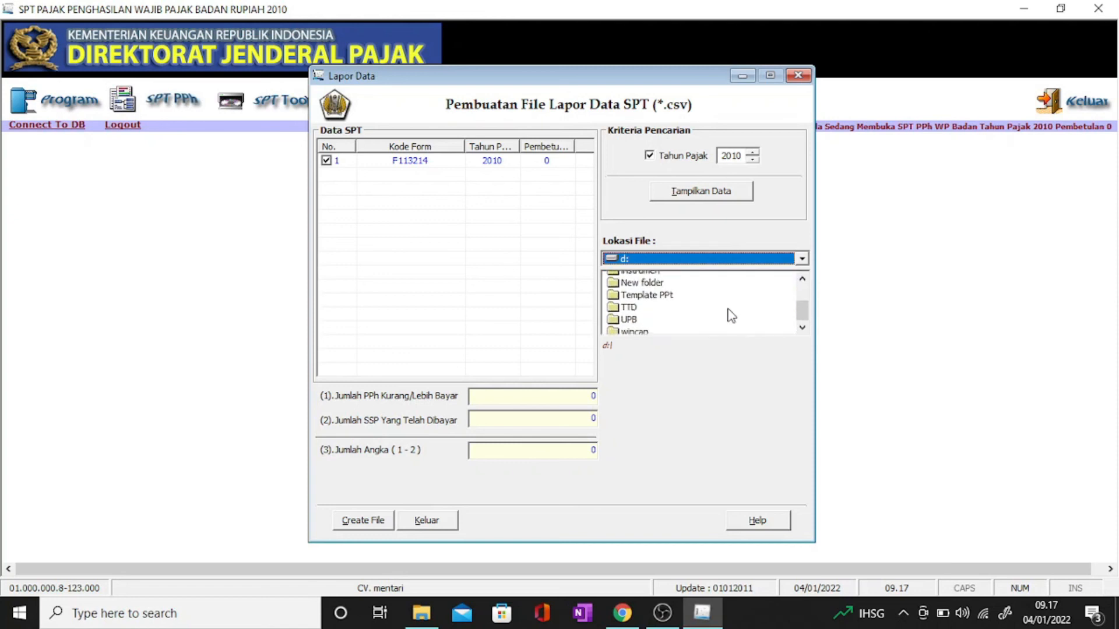
{"action": "scroll", "coordinate": [731, 316], "scroll_direction": "down", "scroll_amount": 3}
{"action": "scroll", "coordinate": [731, 315], "scroll_direction": "up", "scroll_amount": 5}
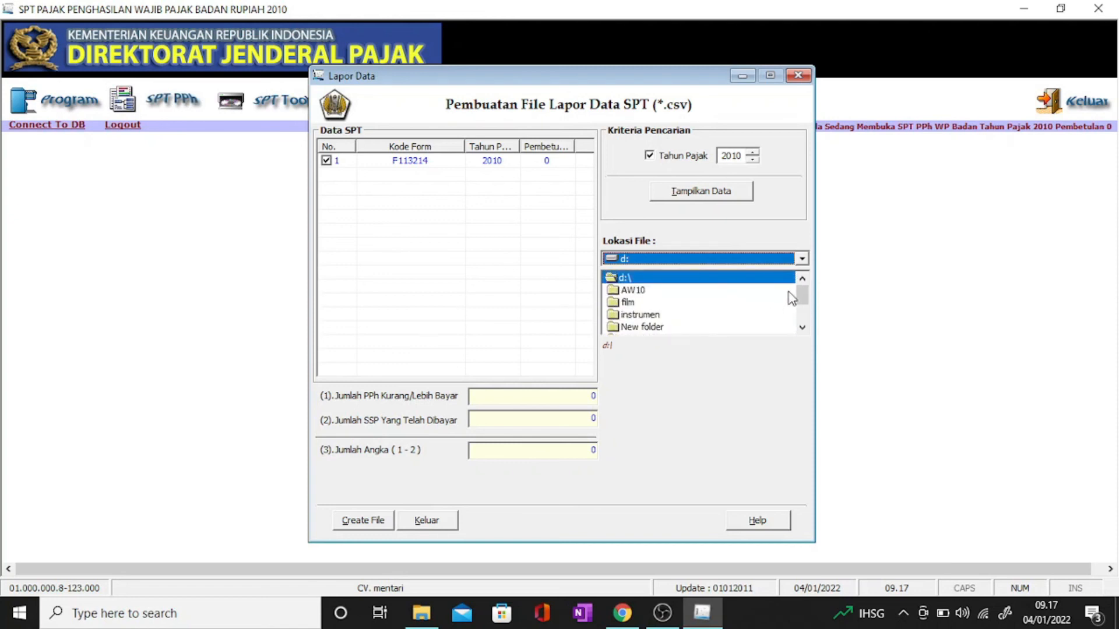
{"action": "left_click_drag", "start_coordinate": [803, 297], "coordinate": [803, 311]}
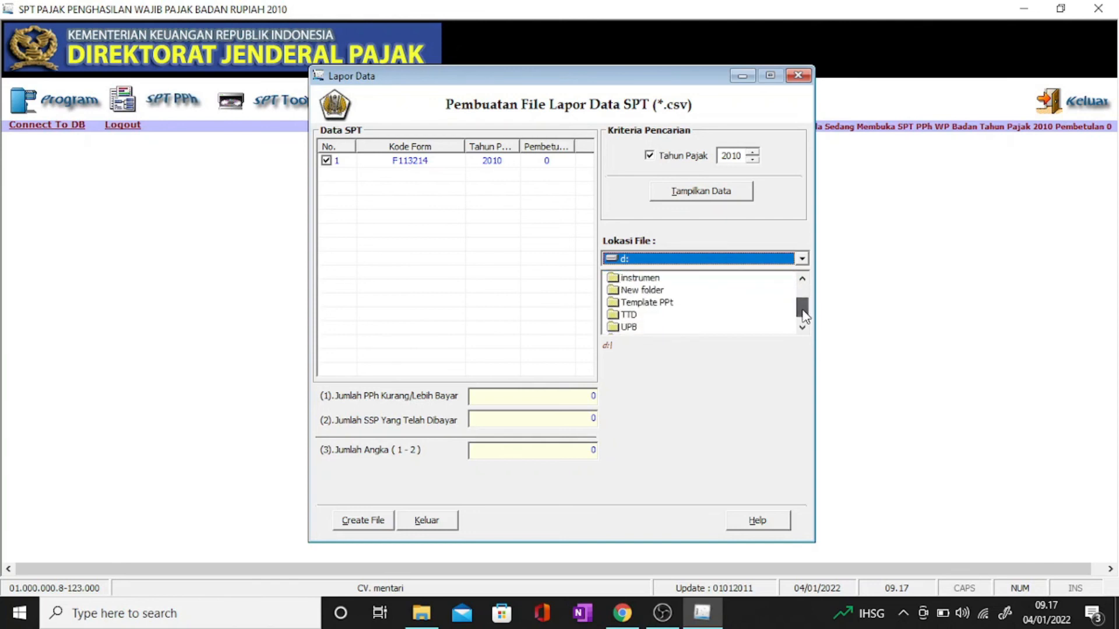
{"action": "double_click", "coordinate": [643, 291]}
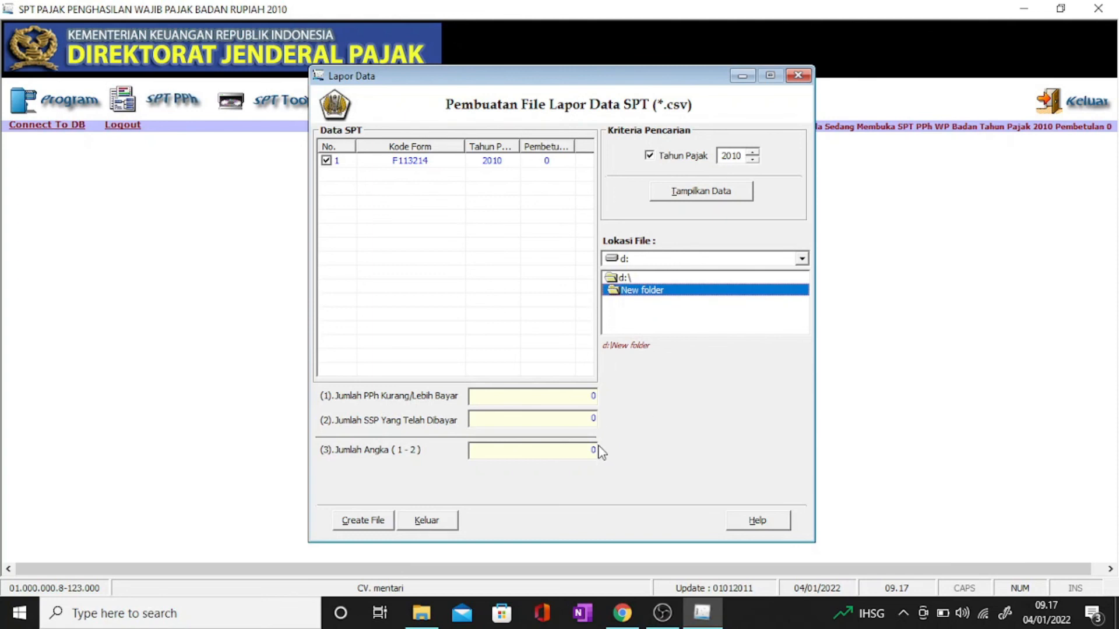
Step: Create the CSV report file and close the Lapor Data window
{"action": "left_click", "coordinate": [383, 527]}
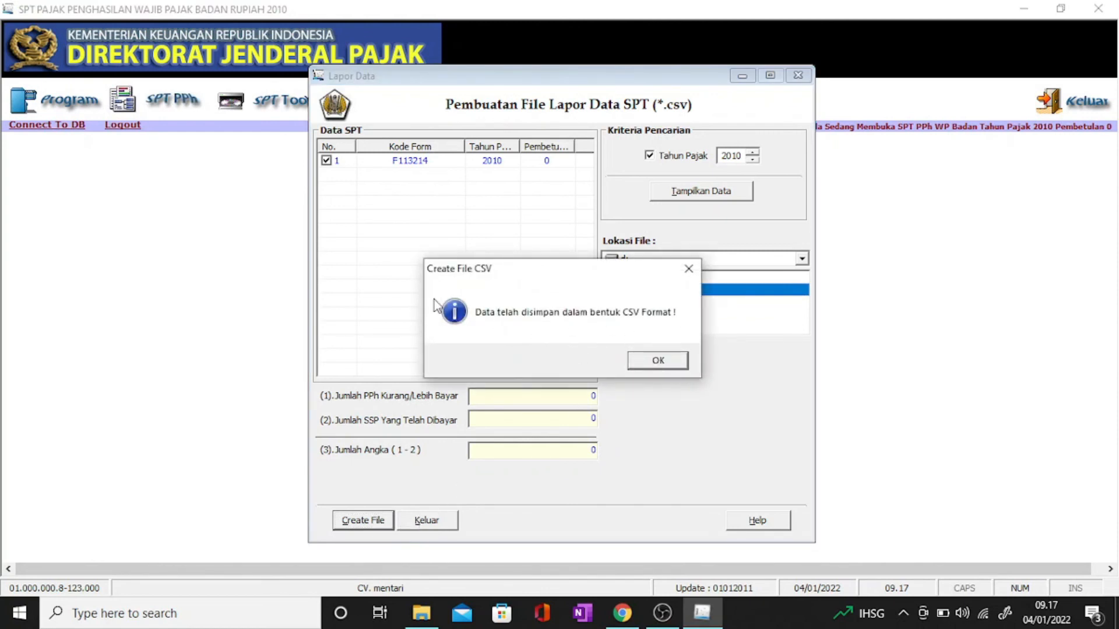
{"action": "left_click", "coordinate": [655, 362]}
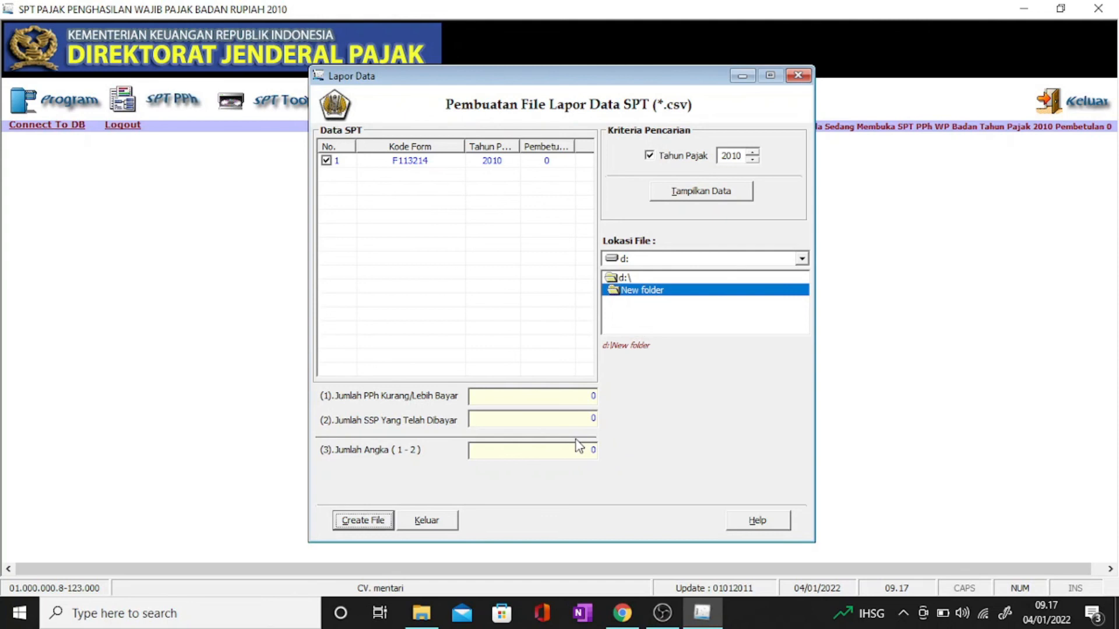
{"action": "left_click", "coordinate": [426, 522]}
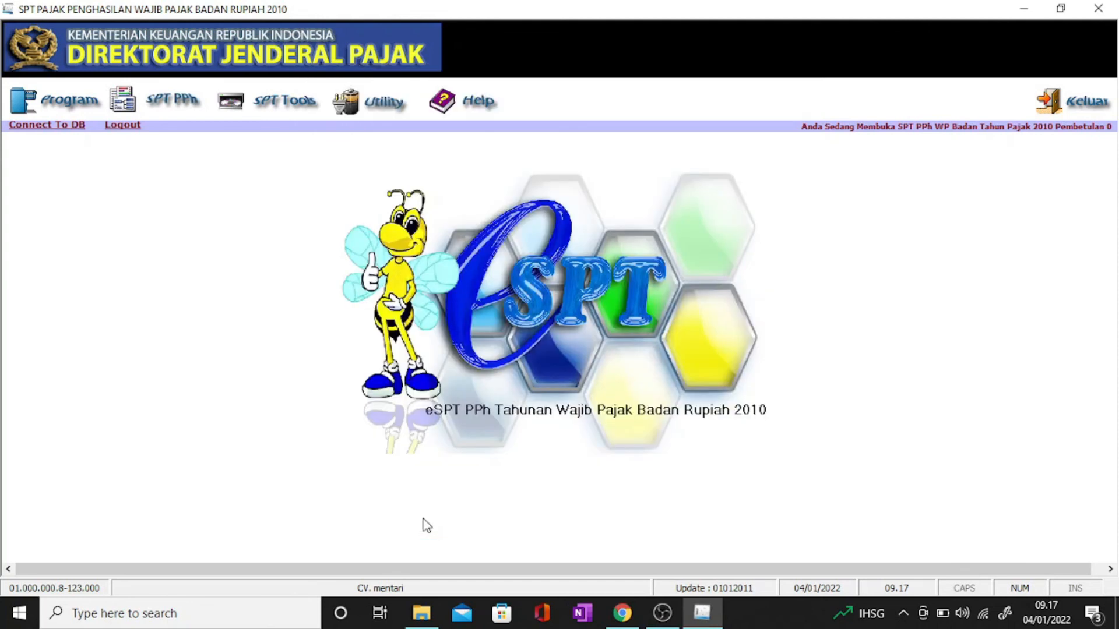
Step: Open File Explorer and go to New folder on drive D:
{"action": "left_click", "coordinate": [431, 616]}
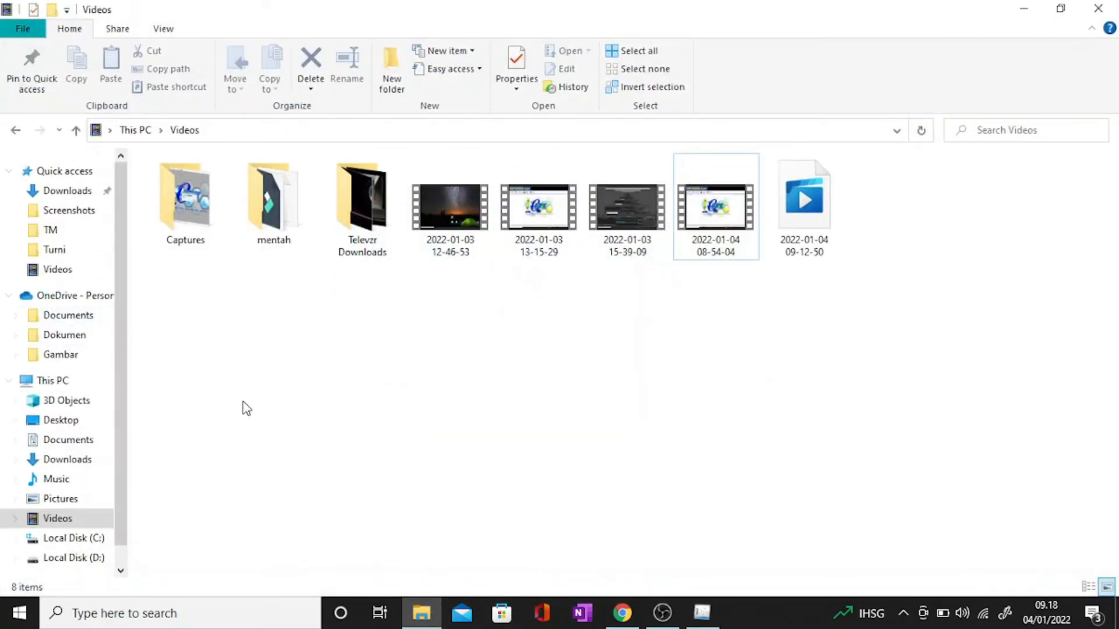
{"action": "scroll", "coordinate": [97, 553], "scroll_direction": "down", "scroll_amount": 1}
{"action": "left_click", "coordinate": [95, 529]}
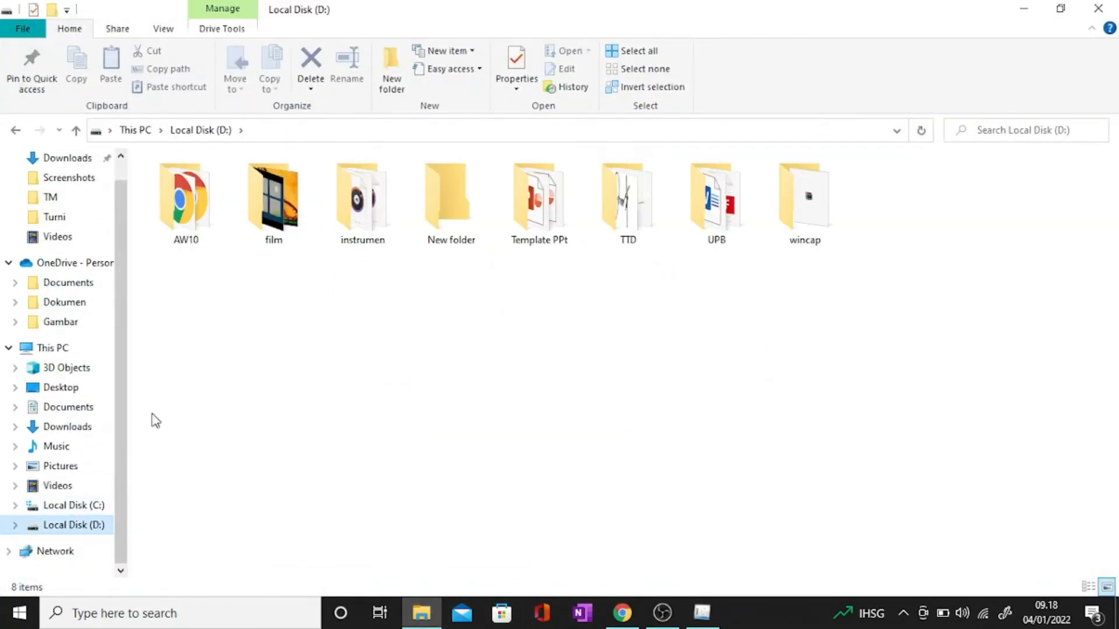
{"action": "double_click", "coordinate": [440, 233]}
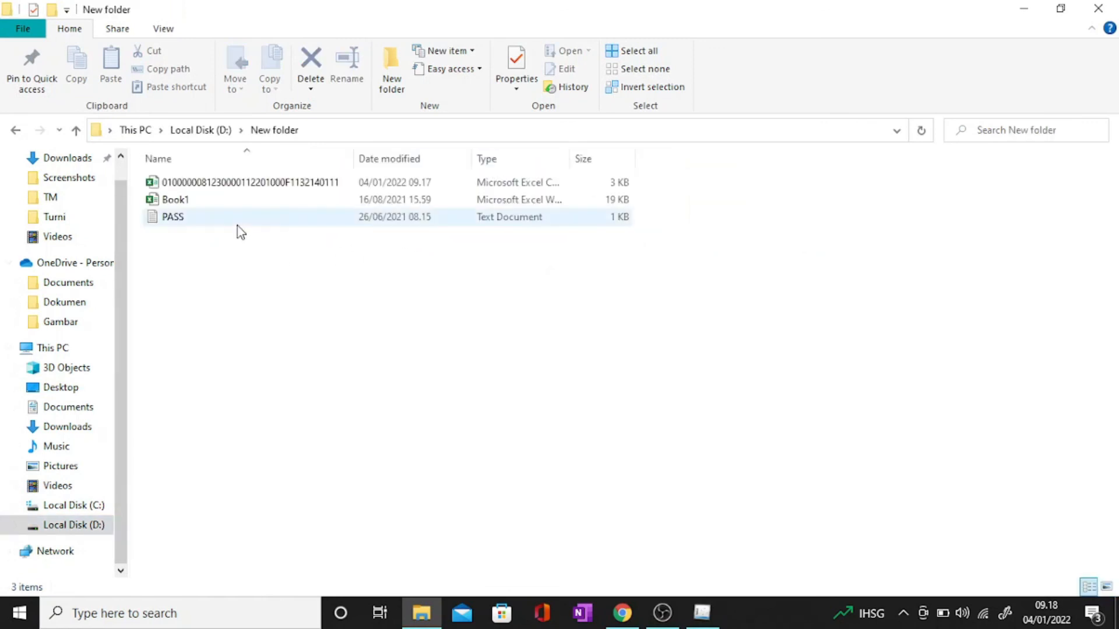
Step: Select the exported 3 KB CSV report beside Book1 and PASS to check it, then deselect it
{"action": "left_click_drag", "start_coordinate": [667, 181], "coordinate": [142, 186]}
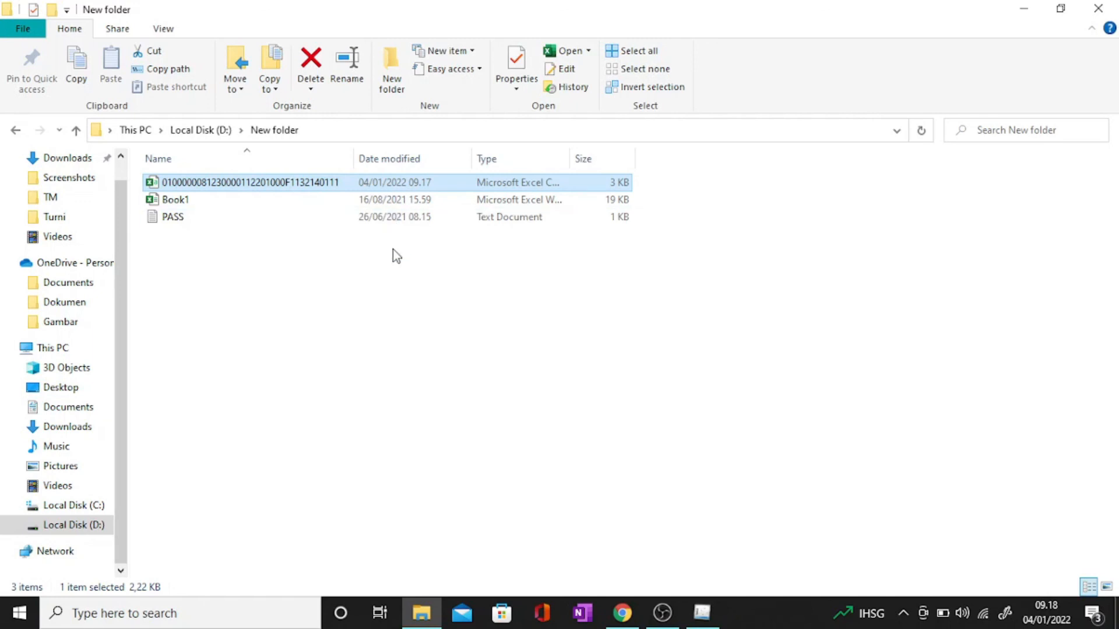
{"action": "left_click", "coordinate": [461, 348]}
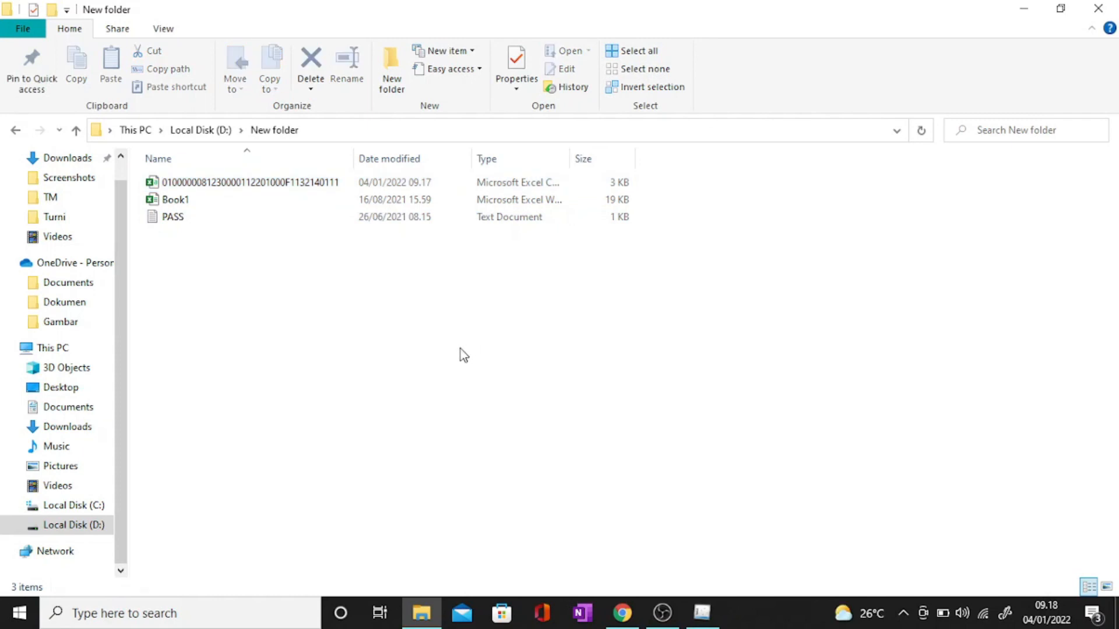
{"action": "left_click", "coordinate": [412, 184]}
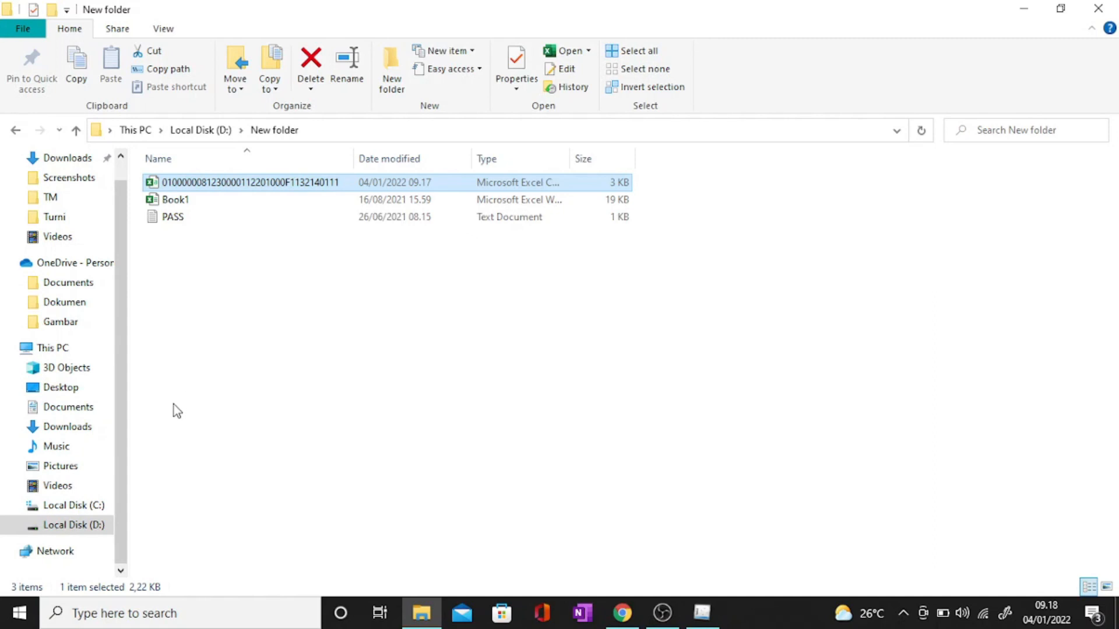
{"action": "left_click", "coordinate": [236, 381]}
{"action": "left_click", "coordinate": [1021, 9]}
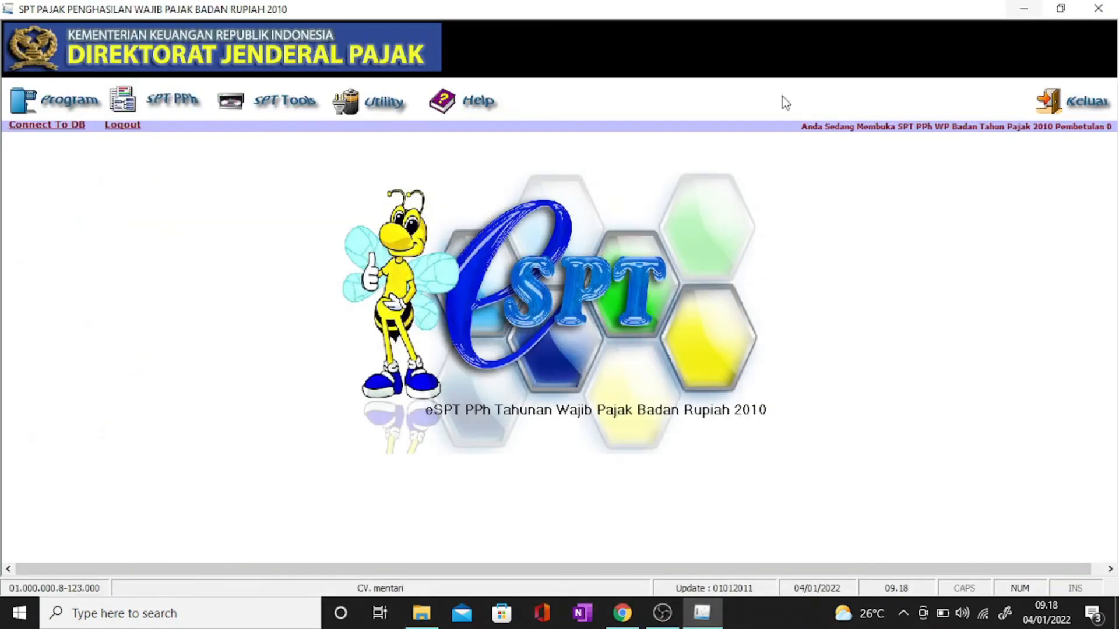
{"action": "left_click", "coordinate": [424, 609]}
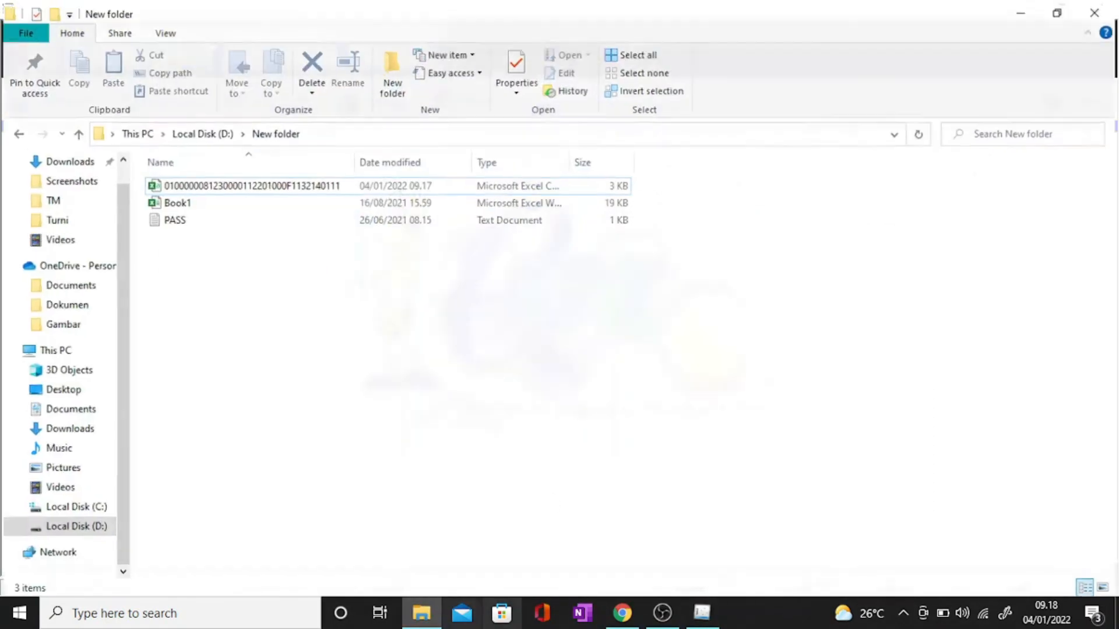
{"action": "scroll", "coordinate": [77, 507], "scroll_direction": "up", "scroll_amount": 1}
{"action": "scroll", "coordinate": [76, 510], "scroll_direction": "down", "scroll_amount": 1}
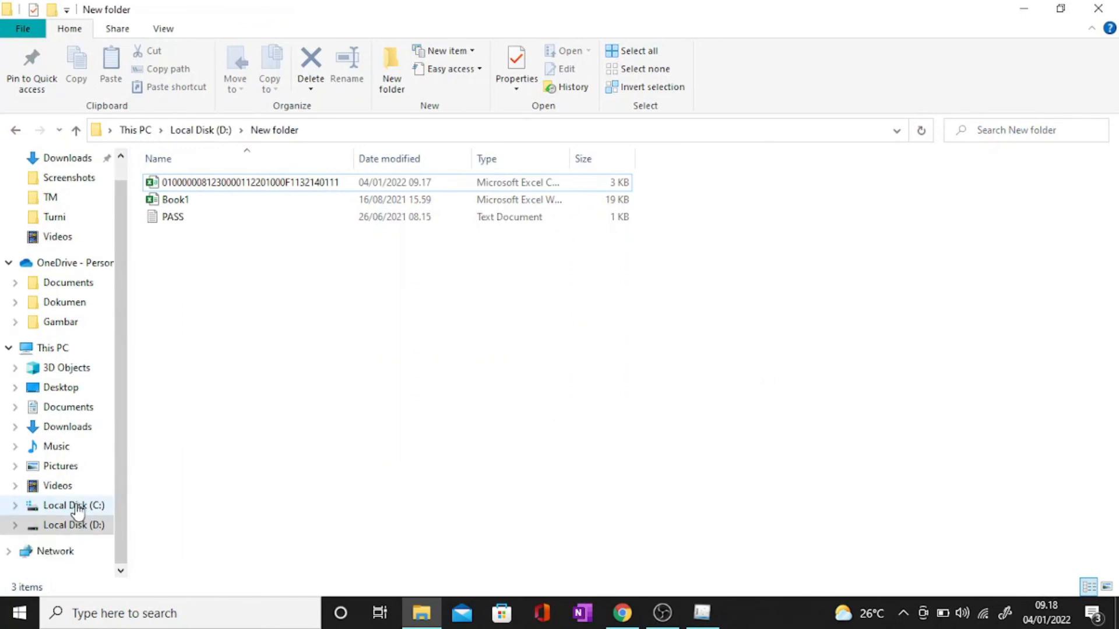
Step: Open the 484 KB 'induk spt pph badan' PDF from the Documents folder
{"action": "left_click", "coordinate": [74, 408]}
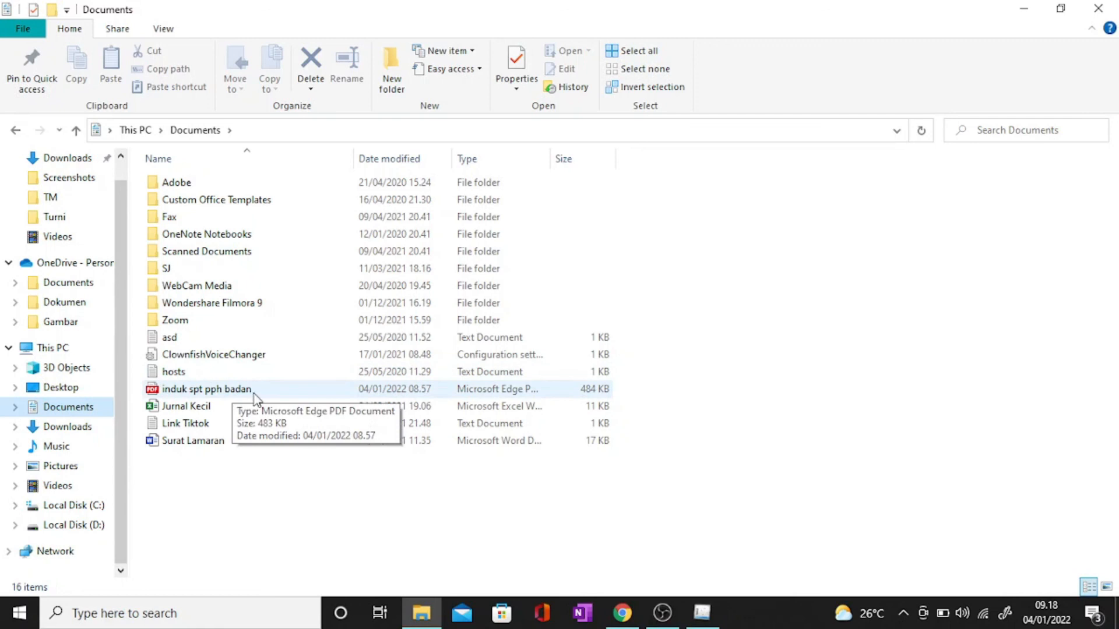
{"action": "left_click", "coordinate": [261, 394]}
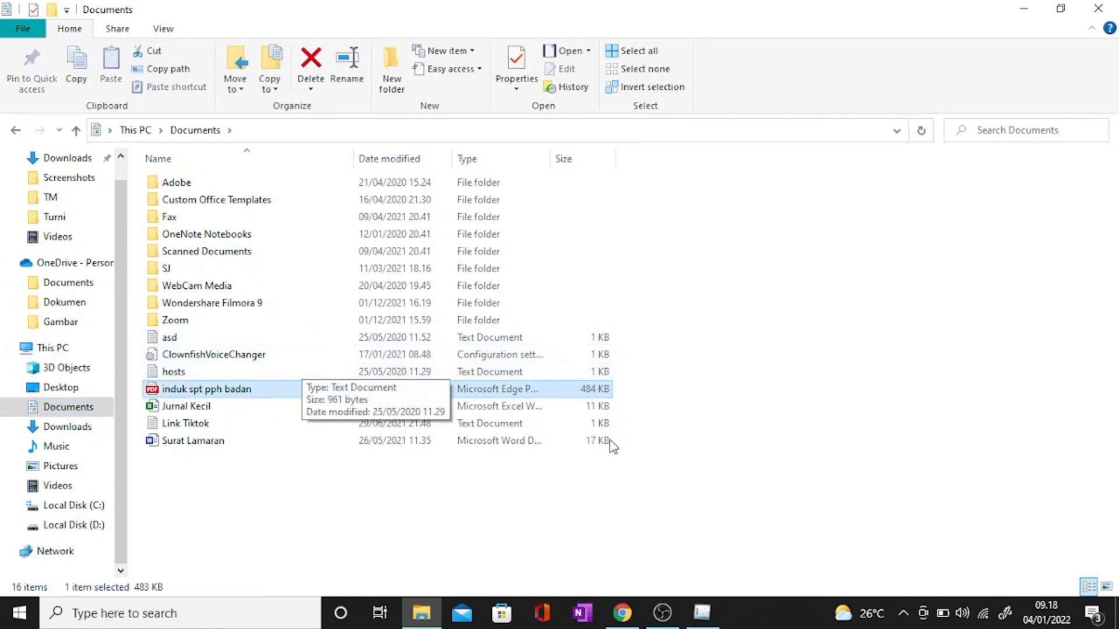
{"action": "key", "text": "Return"}
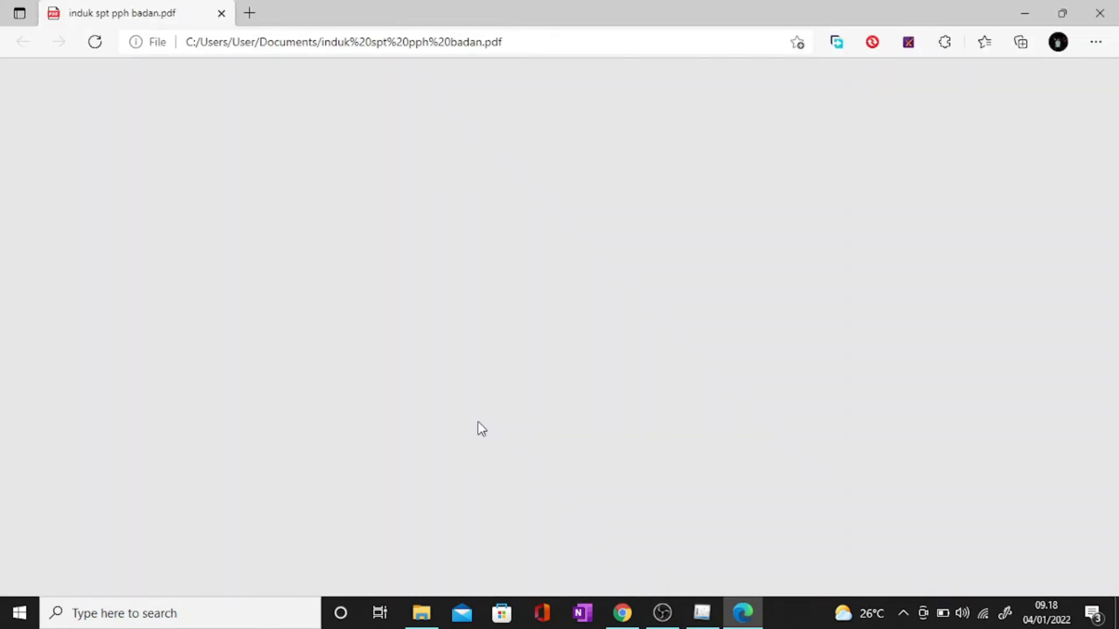
Step: Scroll through the saved form 1771 PDF in Edge, close Edge, and bring e-SPT back to the front
{"action": "scroll", "coordinate": [481, 430], "scroll_direction": "down", "scroll_amount": 8}
{"action": "scroll", "coordinate": [481, 397], "scroll_direction": "up", "scroll_amount": 4}
{"action": "scroll", "coordinate": [547, 292], "scroll_direction": "down", "scroll_amount": 12}
{"action": "scroll", "coordinate": [546, 292], "scroll_direction": "up", "scroll_amount": 4}
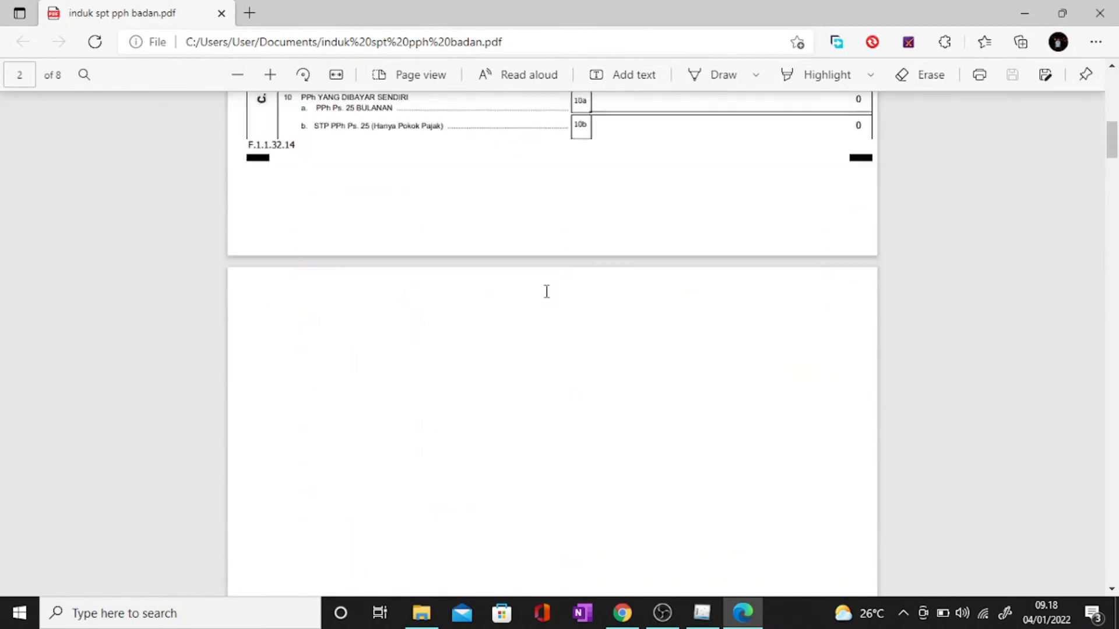
{"action": "scroll", "coordinate": [458, 276], "scroll_direction": "up", "scroll_amount": 10}
{"action": "scroll", "coordinate": [530, 242], "scroll_direction": "up", "scroll_amount": 3}
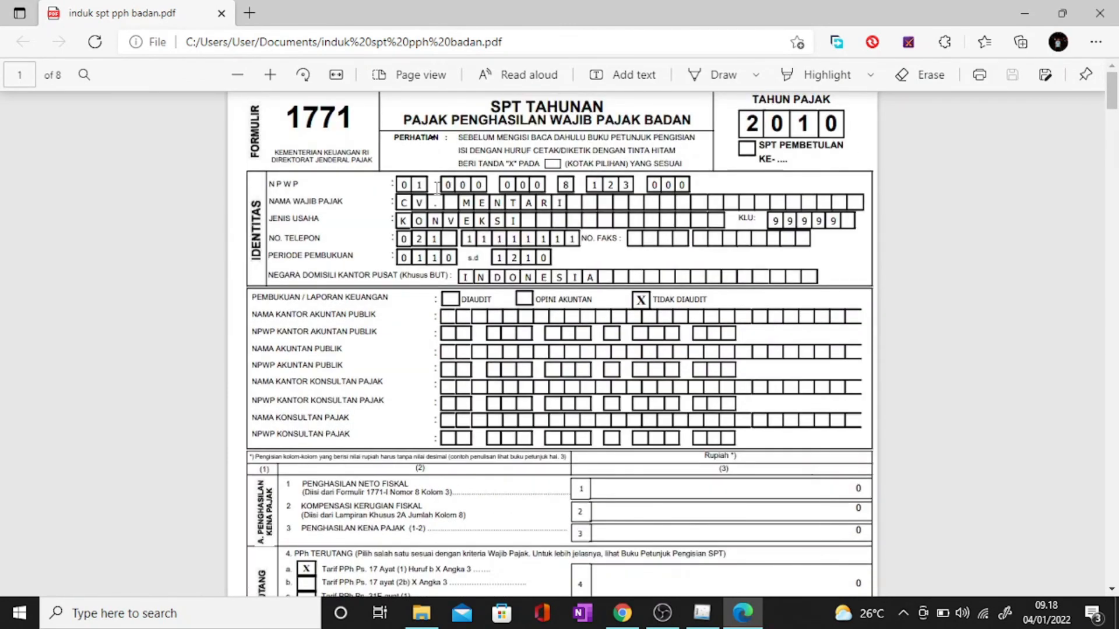
{"action": "scroll", "coordinate": [607, 257], "scroll_direction": "down", "scroll_amount": 12}
{"action": "scroll", "coordinate": [609, 259], "scroll_direction": "down", "scroll_amount": 10}
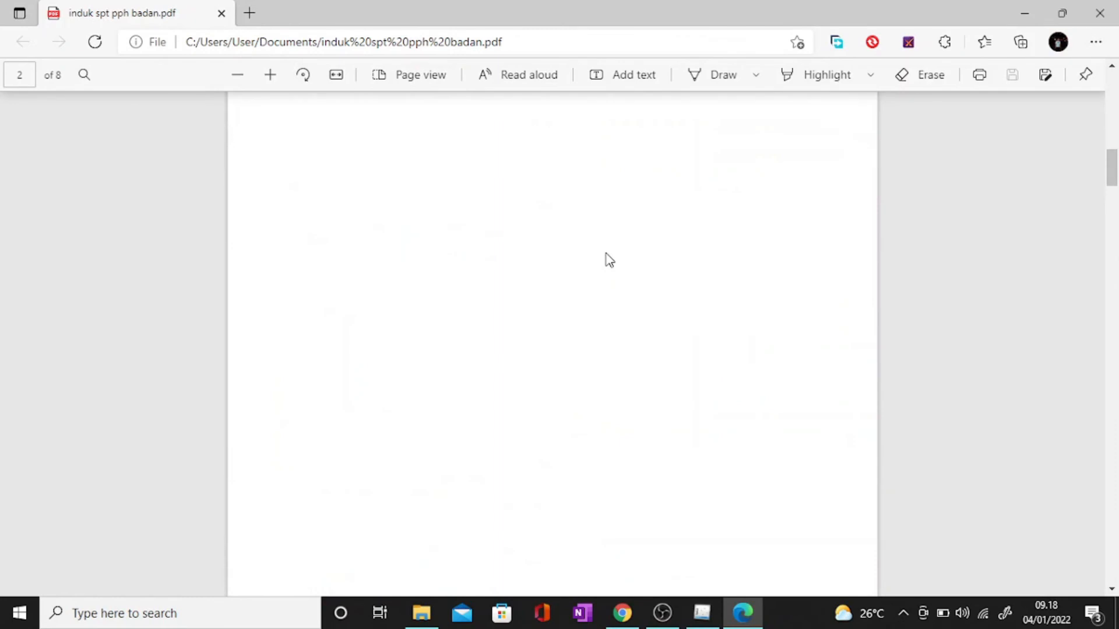
{"action": "scroll", "coordinate": [608, 259], "scroll_direction": "up", "scroll_amount": 10}
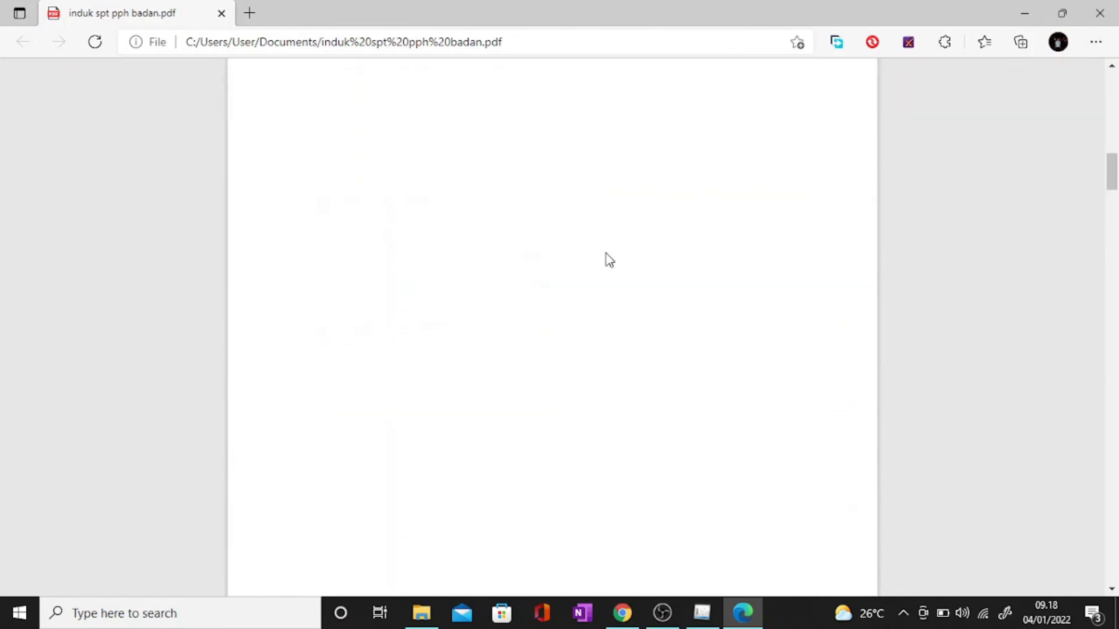
{"action": "scroll", "coordinate": [608, 281], "scroll_direction": "down", "scroll_amount": 2}
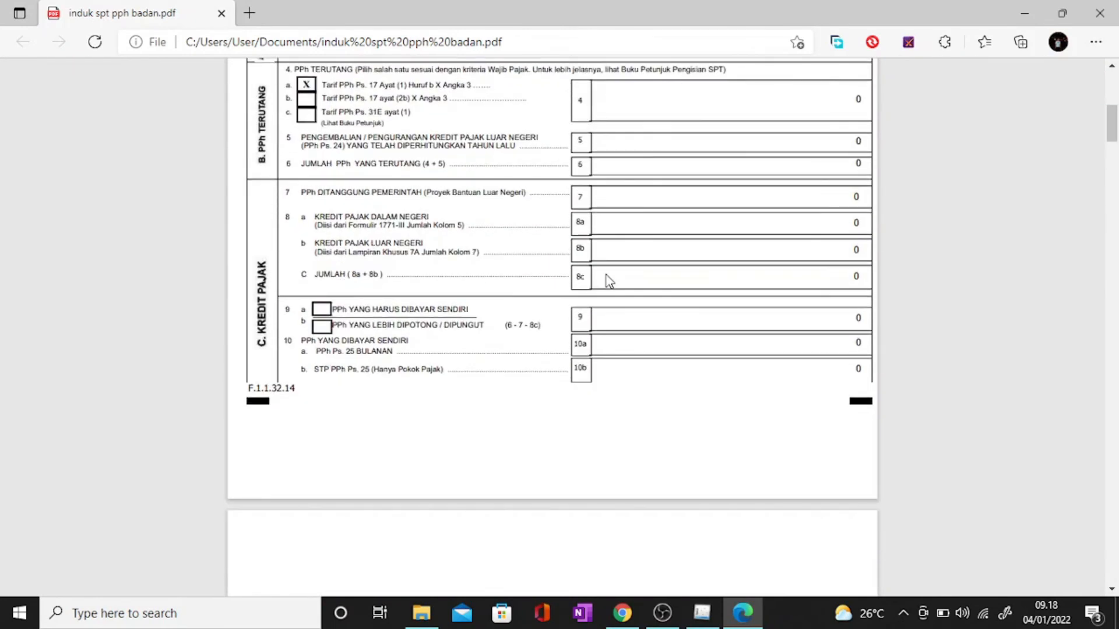
{"action": "scroll", "coordinate": [608, 281], "scroll_direction": "down", "scroll_amount": 15}
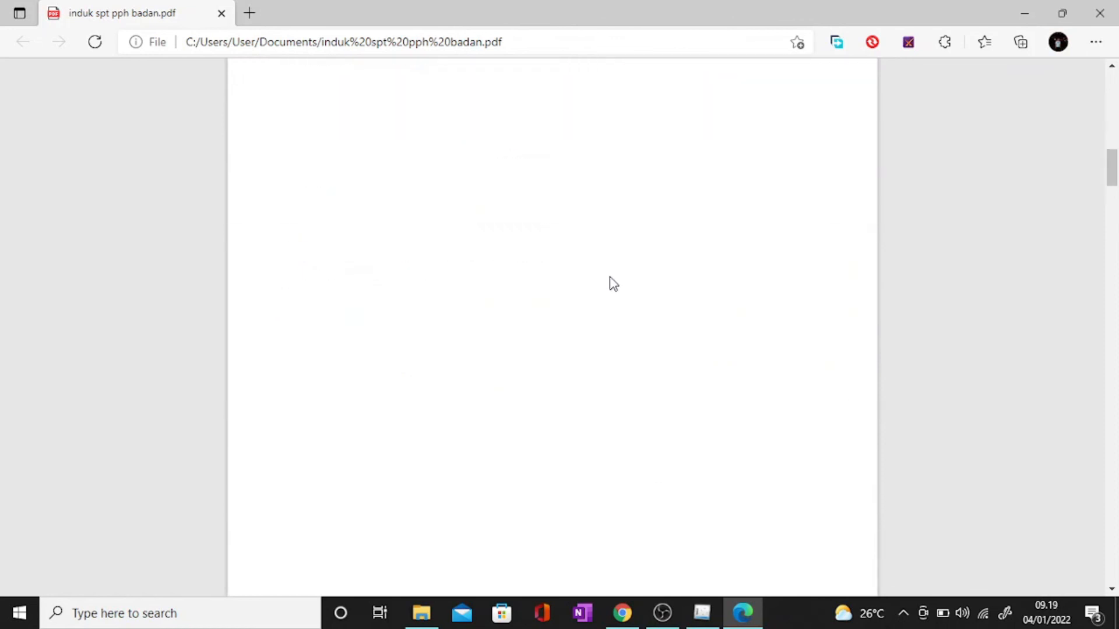
{"action": "scroll", "coordinate": [614, 283], "scroll_direction": "up", "scroll_amount": 4}
{"action": "scroll", "coordinate": [565, 269], "scroll_direction": "up", "scroll_amount": 2}
{"action": "scroll", "coordinate": [552, 324], "scroll_direction": "up", "scroll_amount": 10}
{"action": "scroll", "coordinate": [564, 360], "scroll_direction": "up", "scroll_amount": 10}
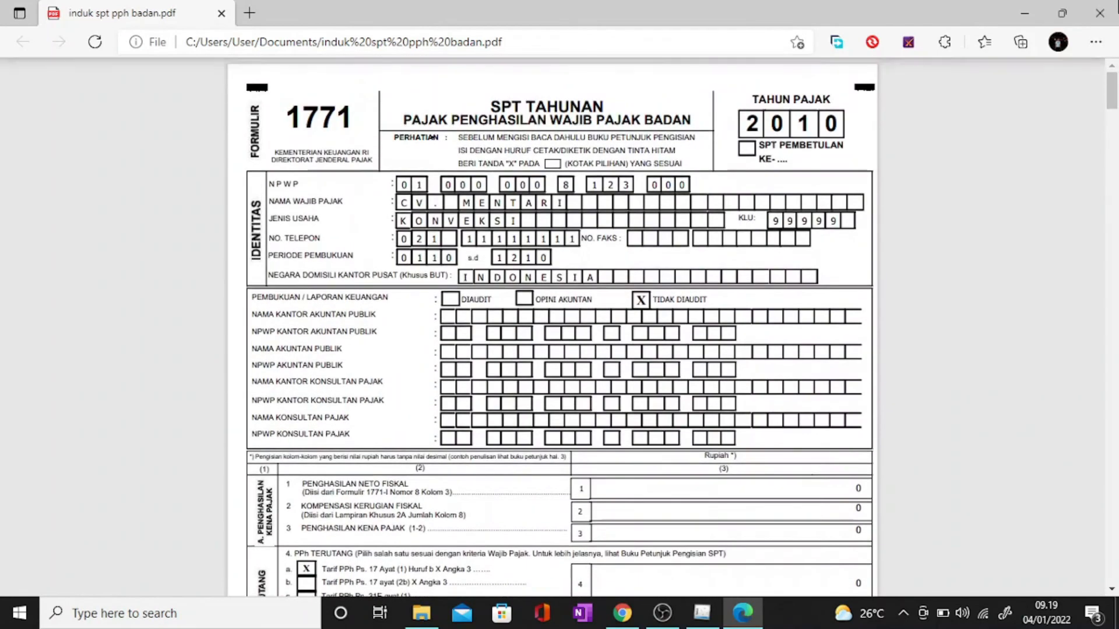
{"action": "left_click", "coordinate": [1099, 13]}
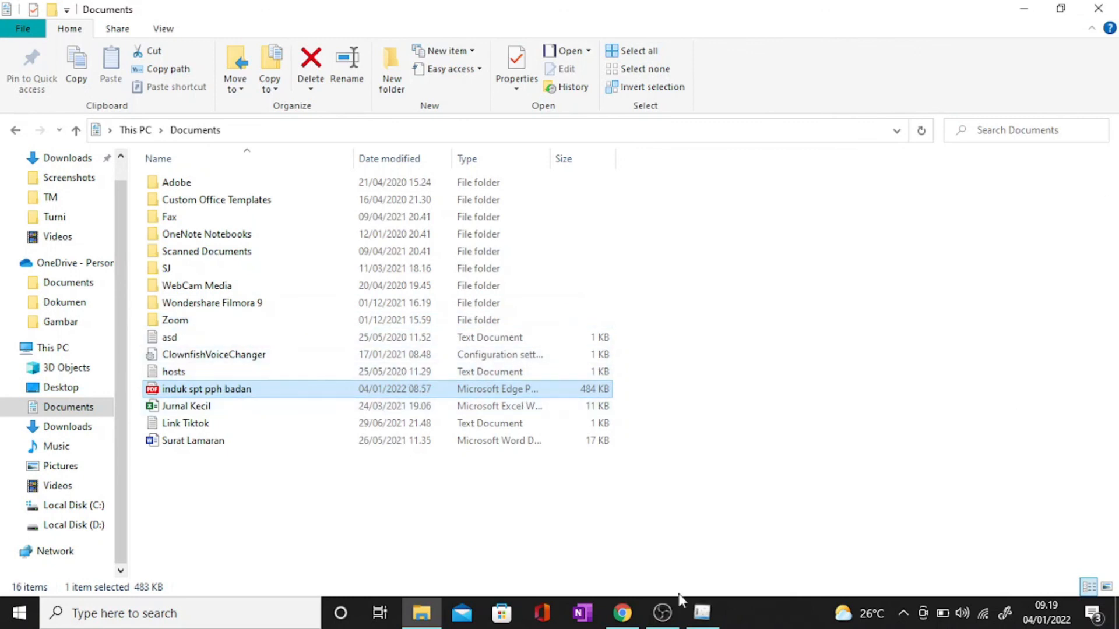
{"action": "left_click", "coordinate": [702, 612]}
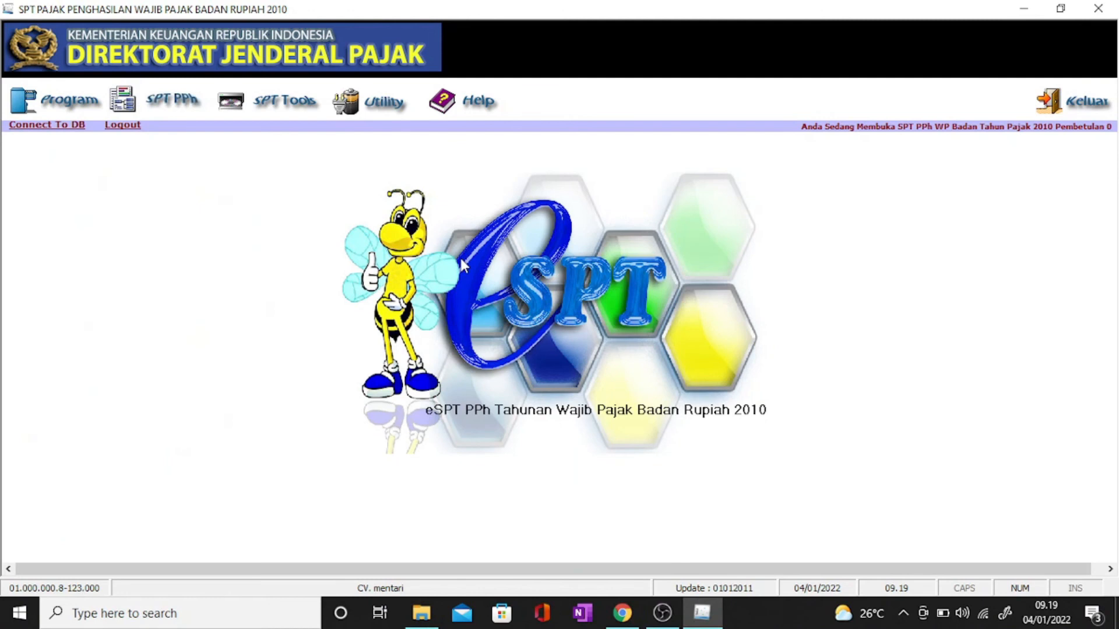